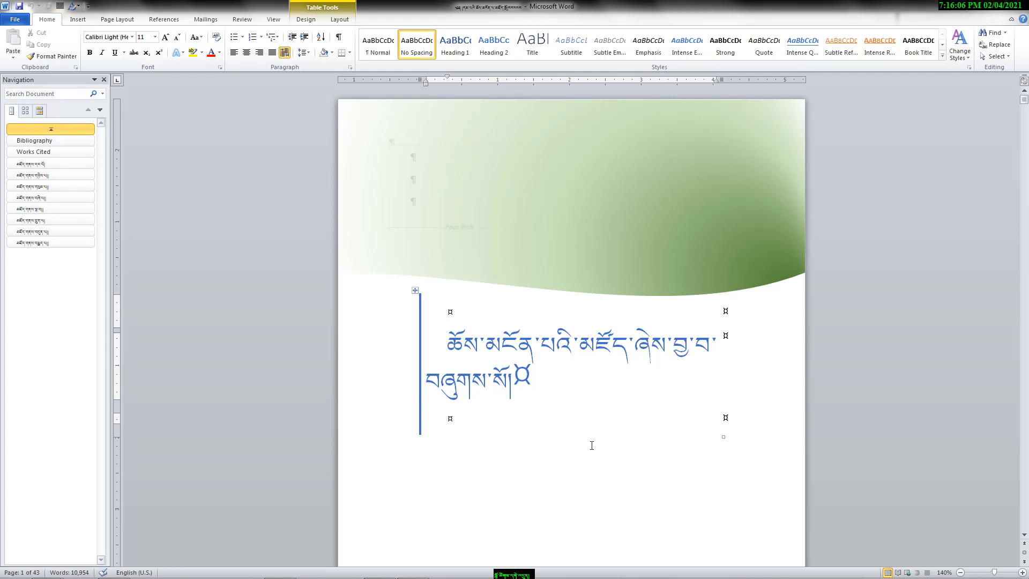
- Delete the green cover shape and one empty paragraph above the page break on the first page
left_click(601, 216)
key("Delete")
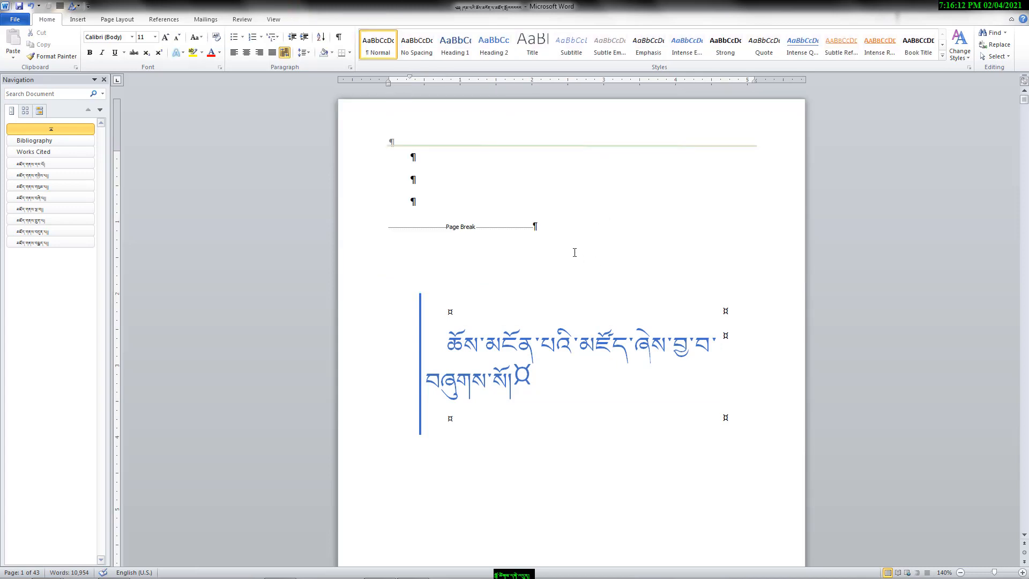
key("Delete")
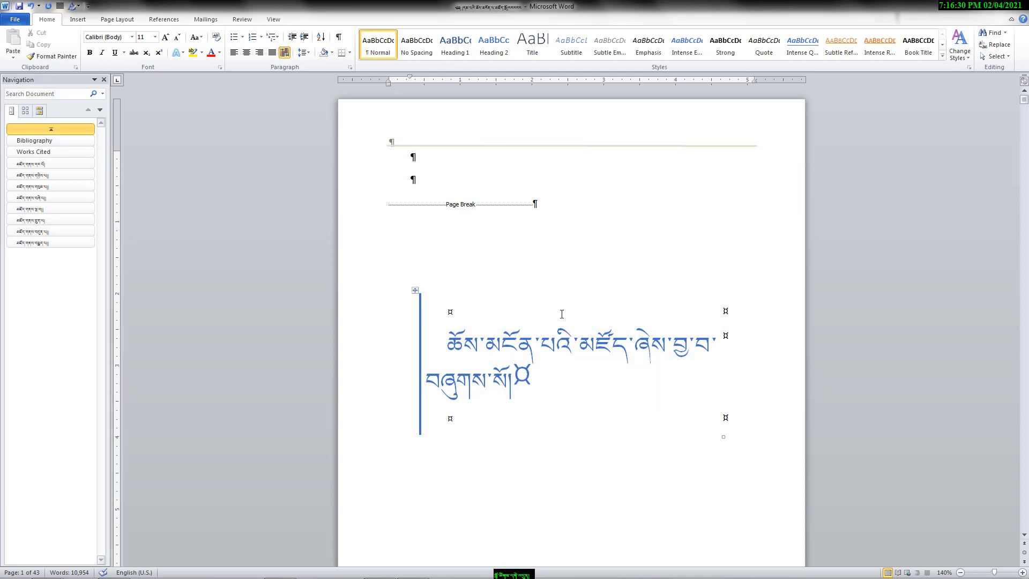
- Review the Word Options display settings for formatting marks and printing, and accept them as they are
scroll(560, 314, "down", 10)
scroll(554, 321, "up", 10)
left_click(16, 19)
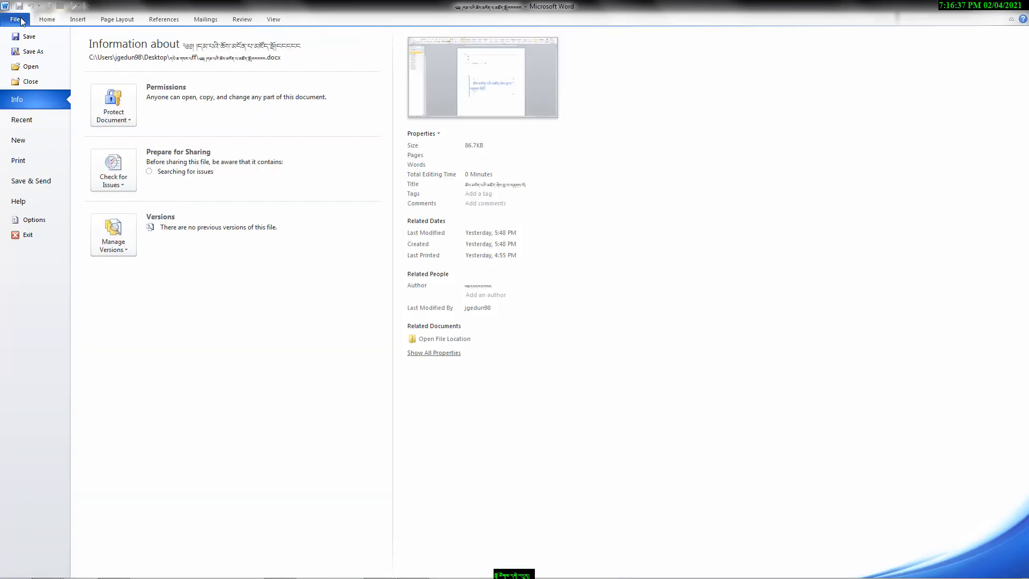
left_click(38, 220)
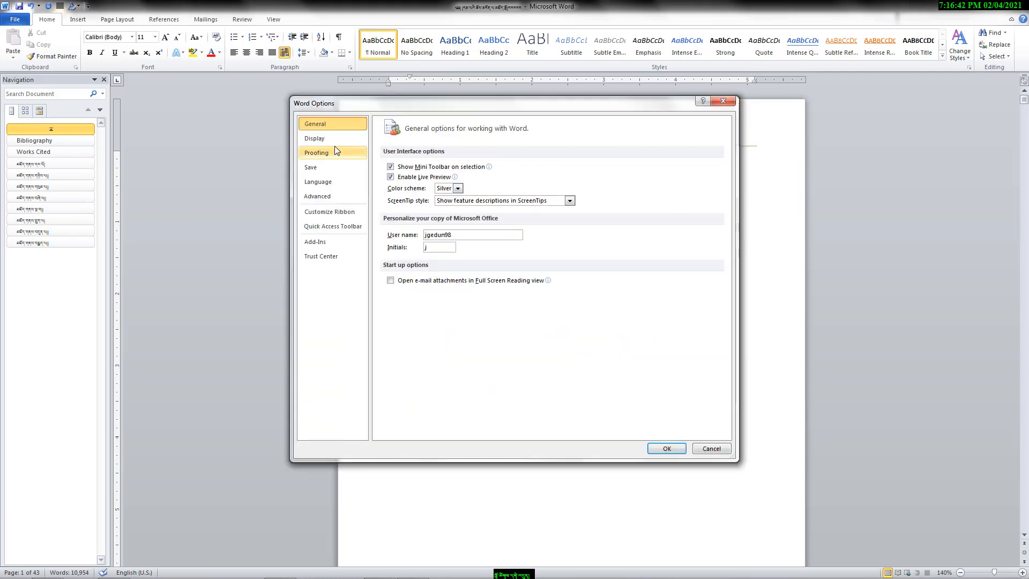
left_click(328, 139)
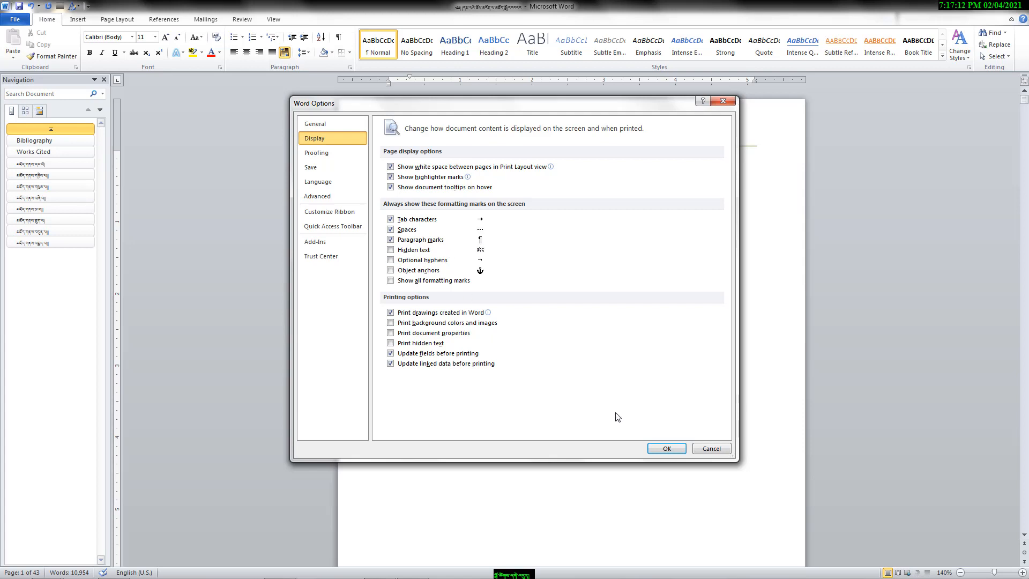
left_click(666, 449)
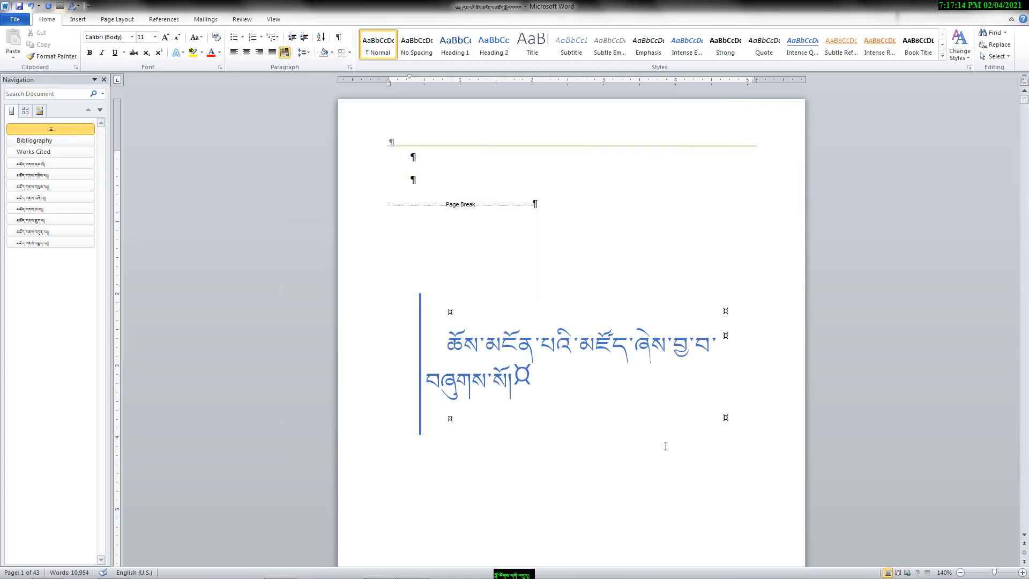
- Look through the title page, Works Cited and table of contents down to the first chapter heading
triple_click(616, 397)
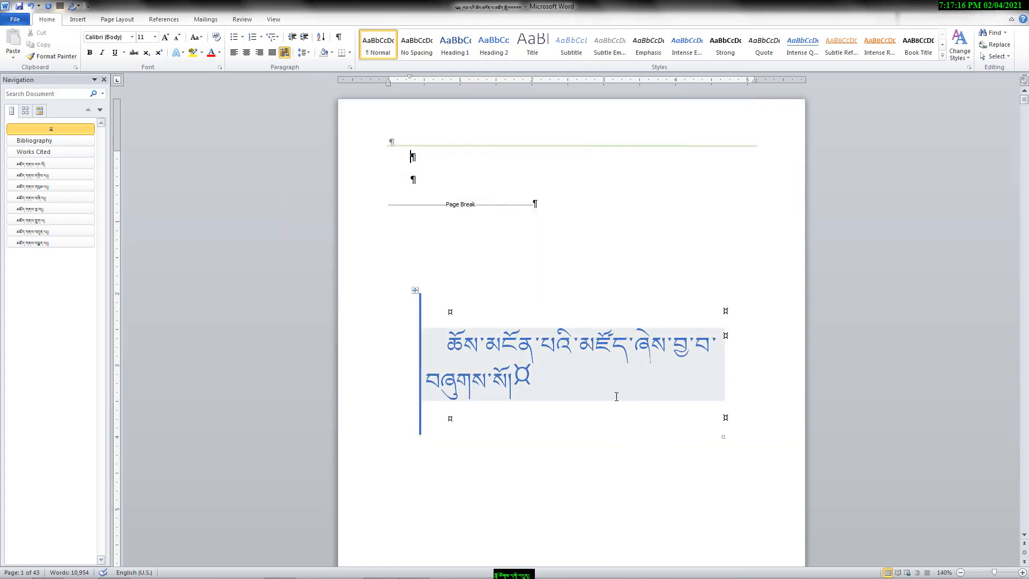
scroll(617, 397, "down", 15)
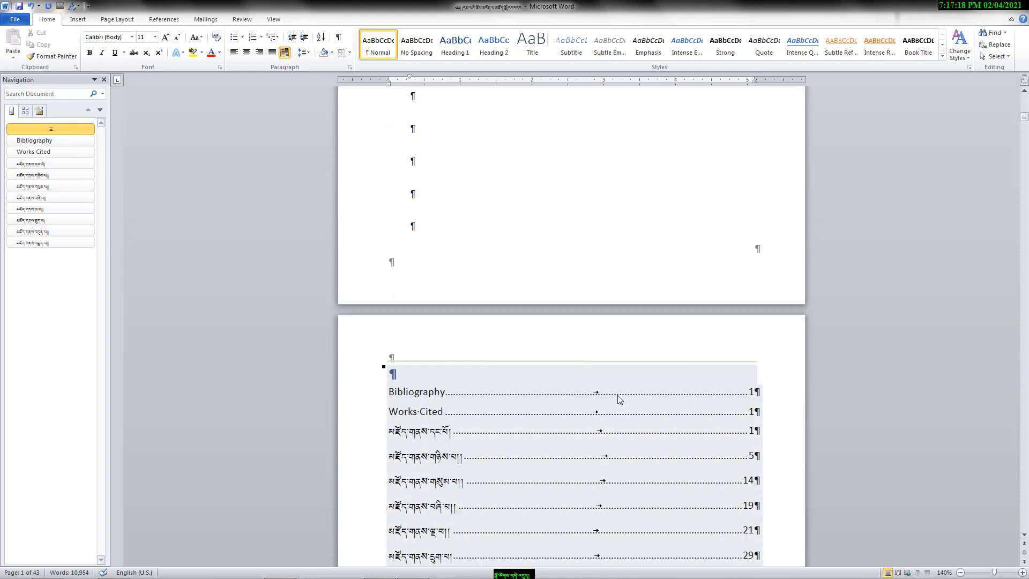
scroll(615, 399, "up", 3)
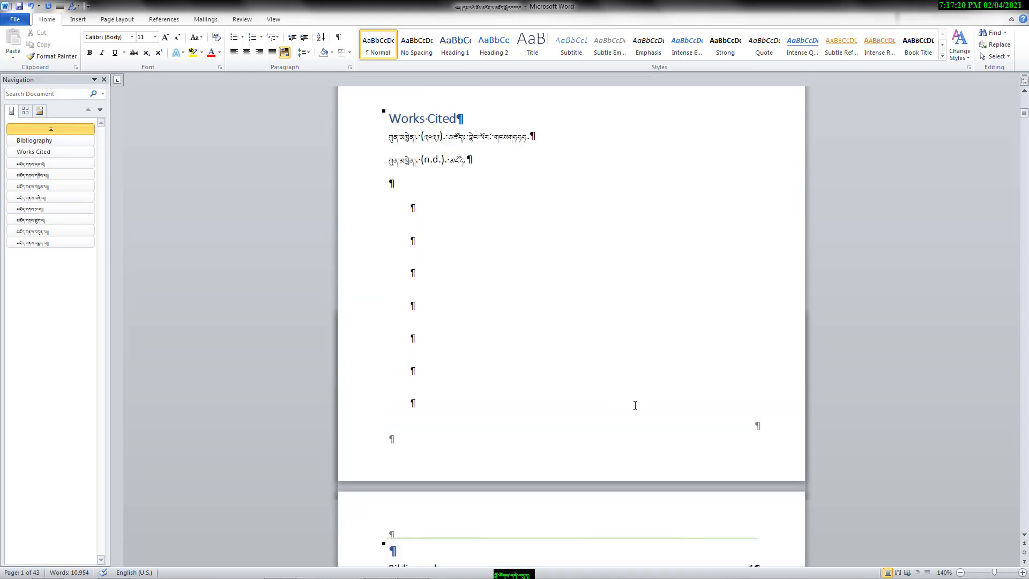
scroll(635, 405, "down", 9)
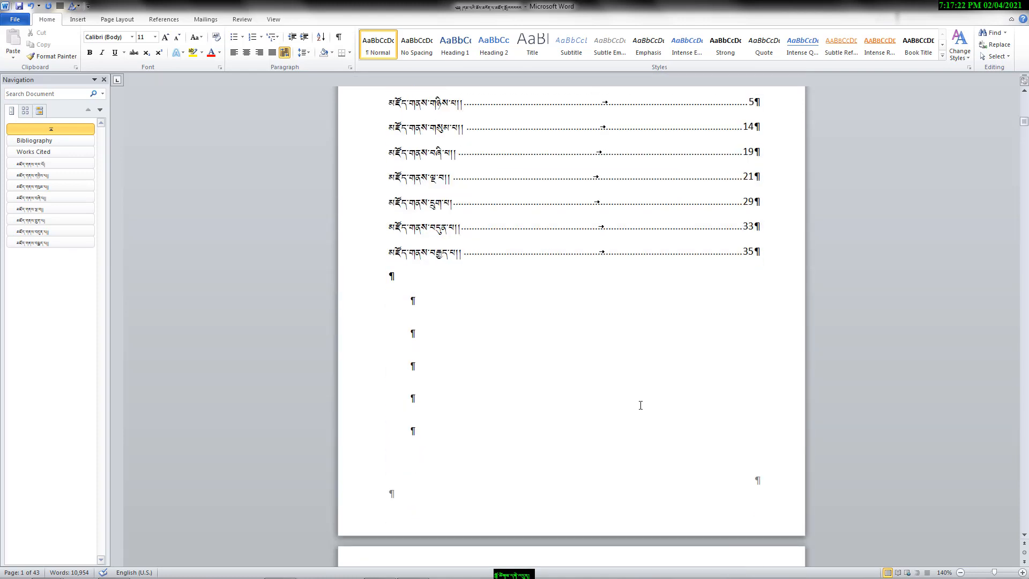
scroll(640, 405, "down", 8)
scroll(640, 405, "up", 4)
scroll(641, 406, "down", 3)
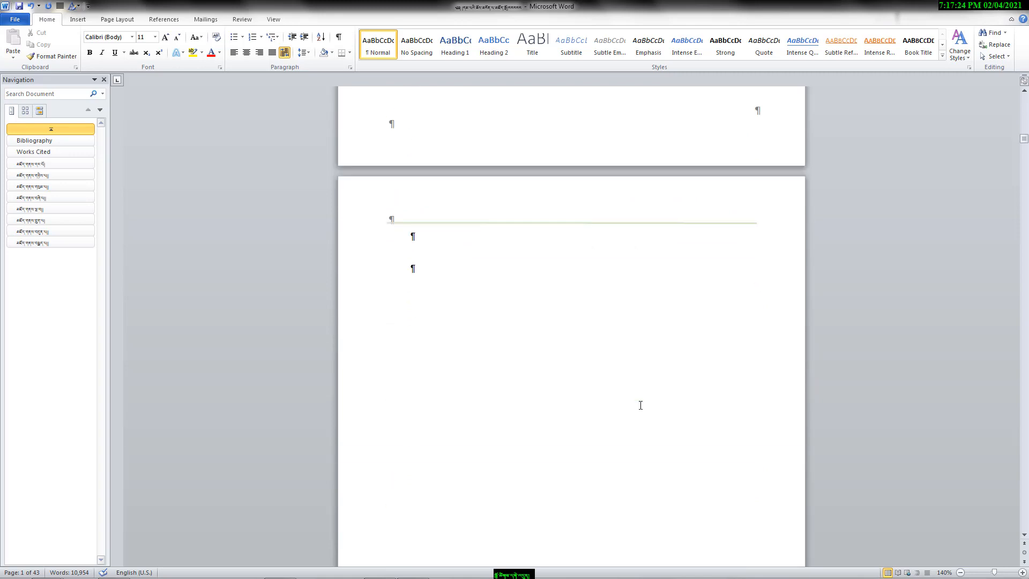
scroll(641, 405, "up", 3)
scroll(640, 405, "down", 2)
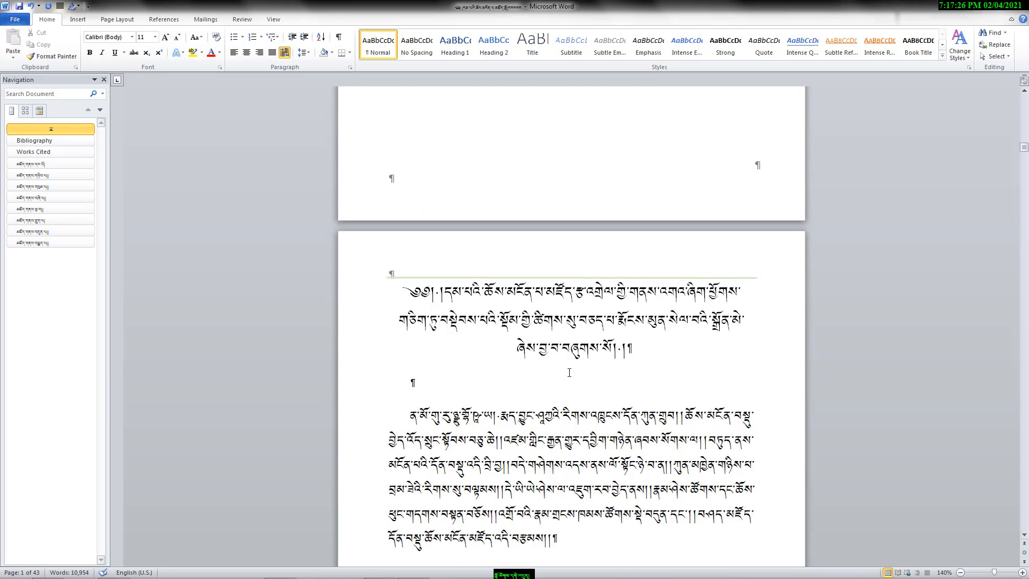
scroll(479, 372, "down", 4)
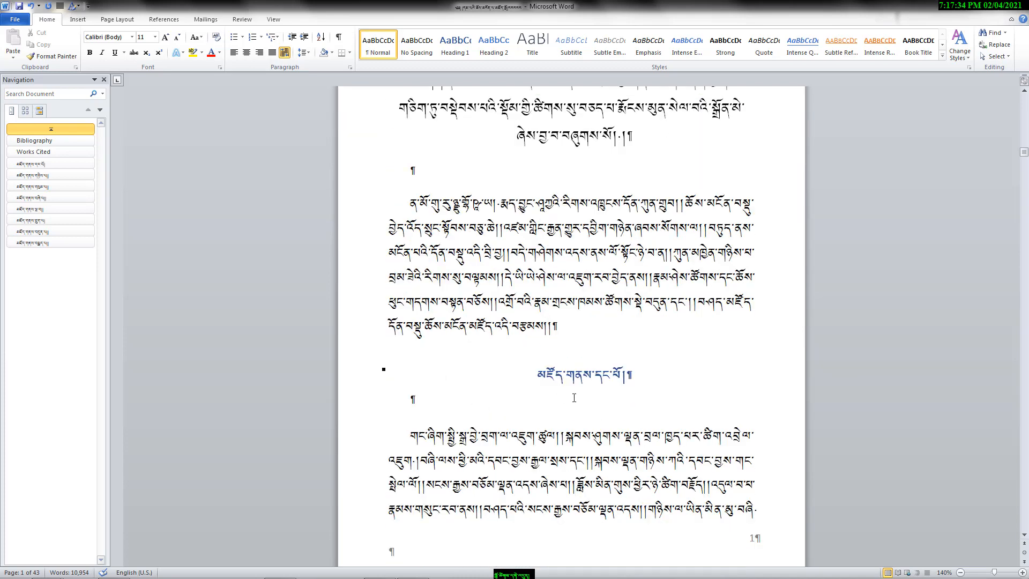
scroll(574, 397, "down", 3)
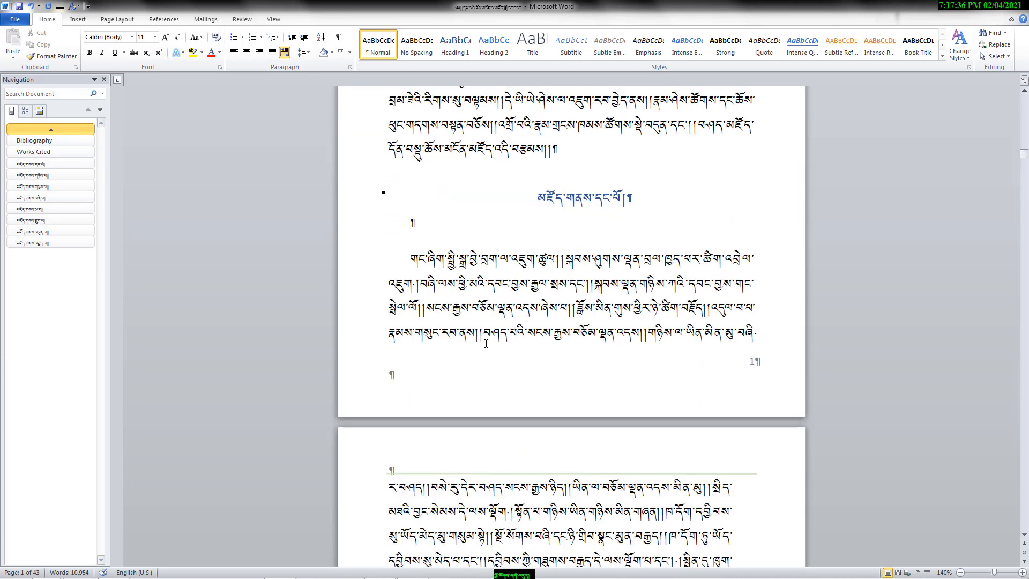
- Assign the first chapter heading and the empty paragraph below it to Level 1 of the table of contents
left_click_drag(540, 201, 616, 232)
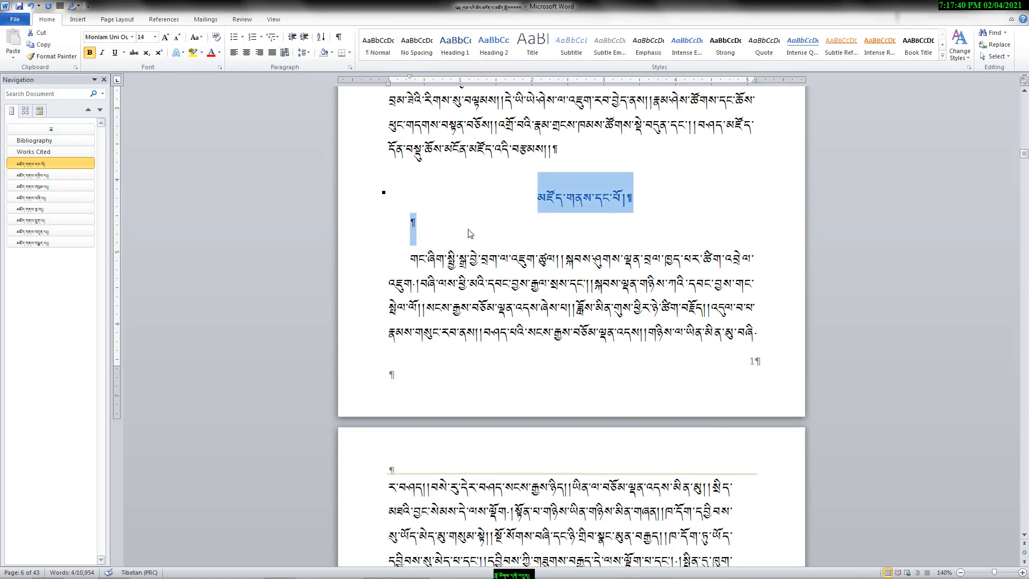
left_click(156, 21)
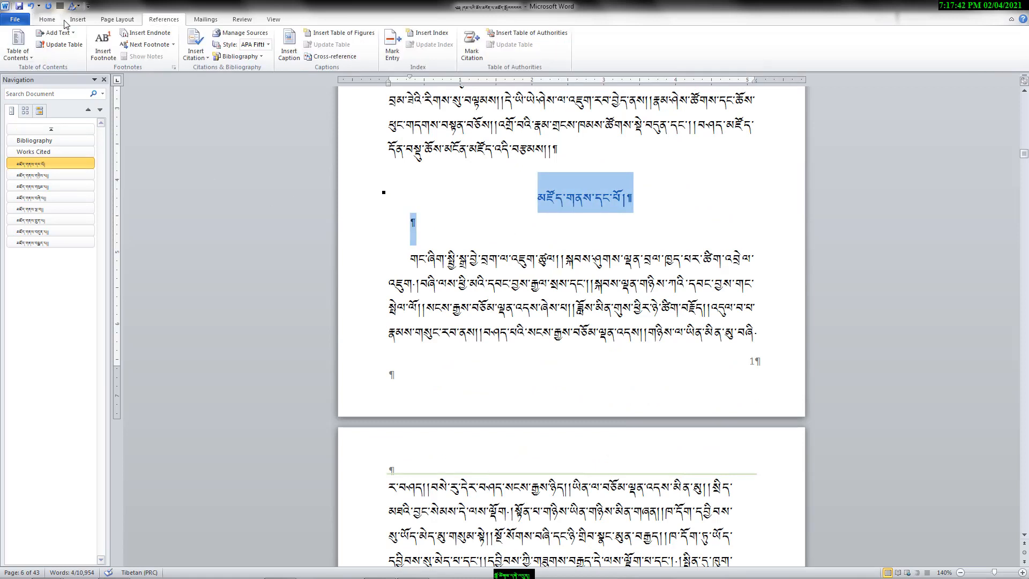
left_click(72, 33)
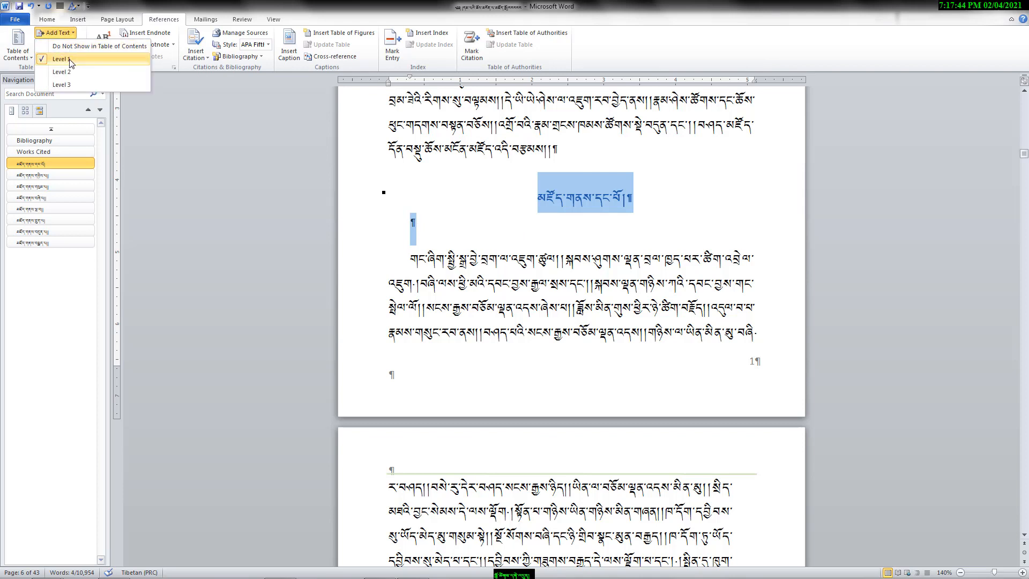
left_click(69, 59)
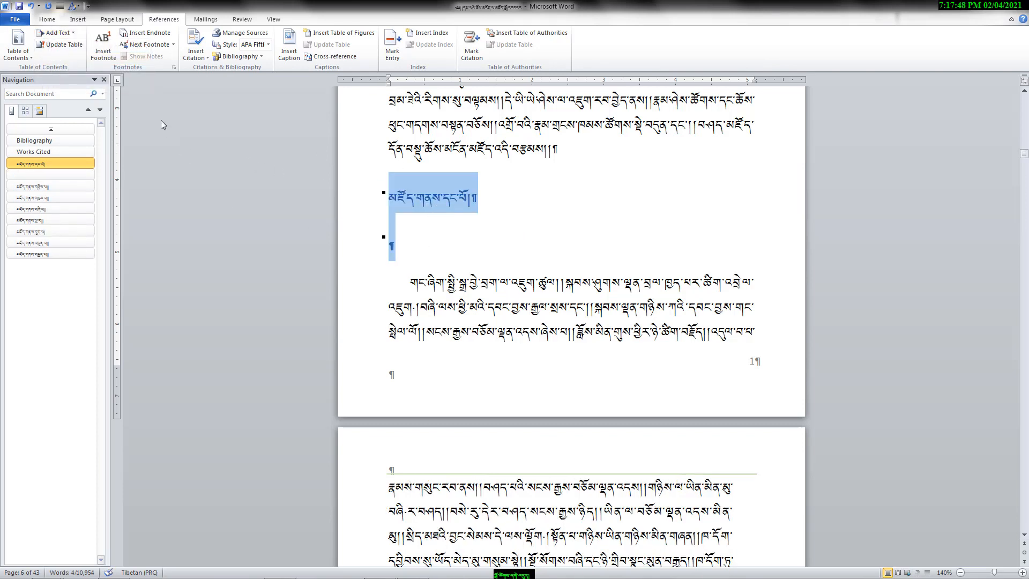
- Try centring the Heading 1 style by modifying its alignment, and dismiss the Windows color scheme prompt
left_click(47, 19)
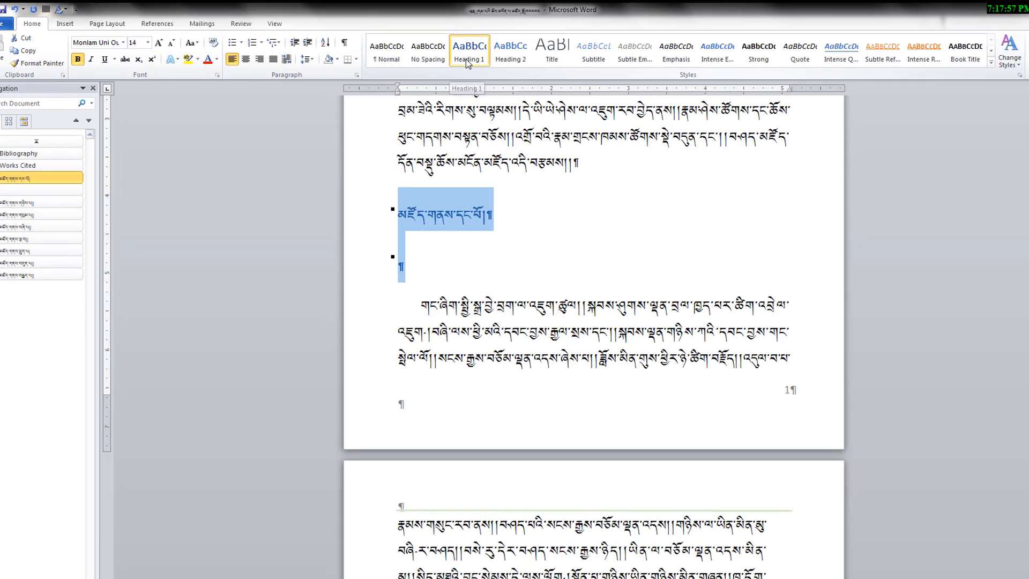
right_click(452, 54)
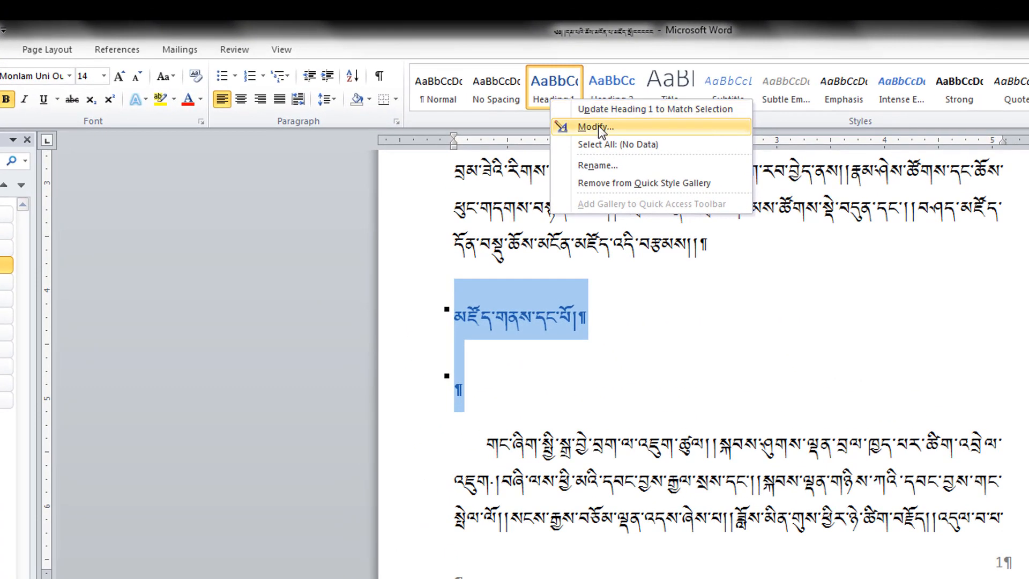
left_click(599, 127)
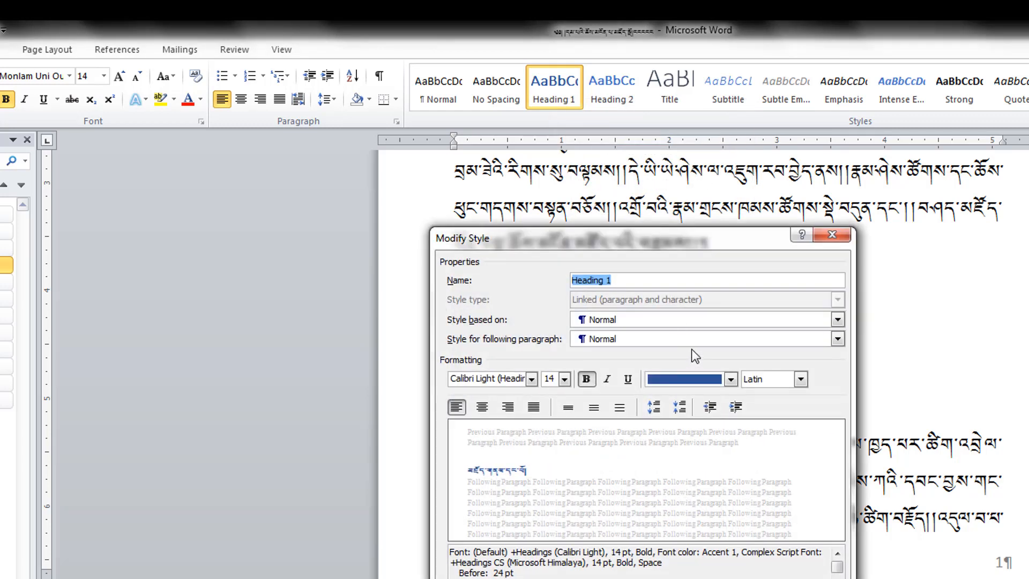
left_click(508, 407)
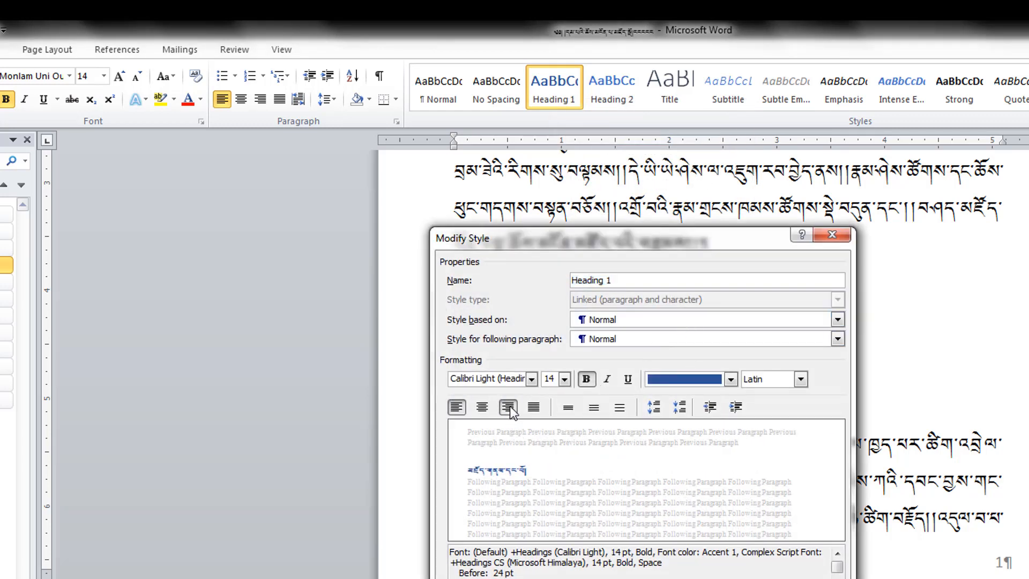
left_click(482, 408)
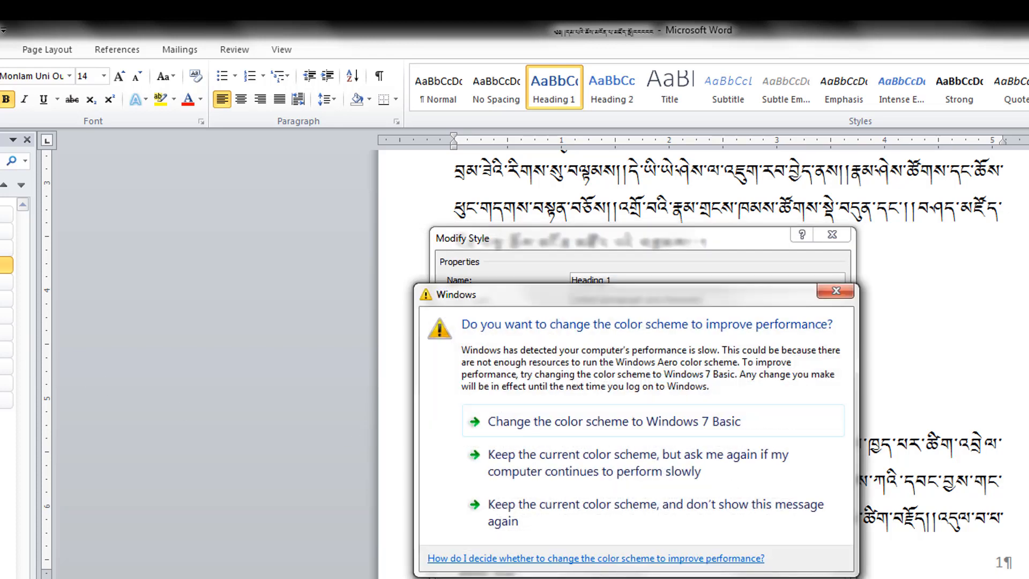
left_click(836, 291)
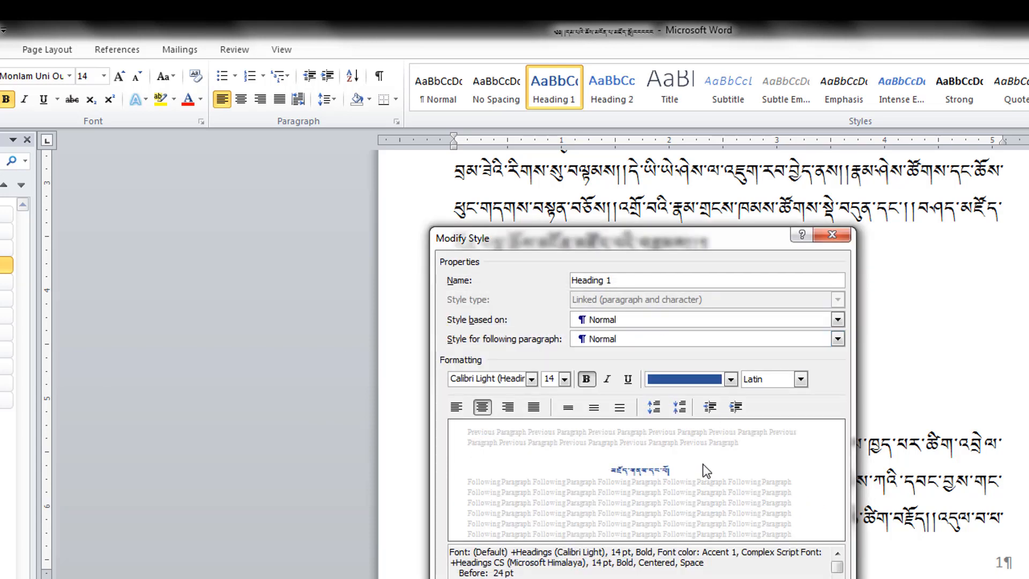
- Look over the font colors for the Heading 1 style and try single, double and 1.5 line spacing
left_click(732, 379)
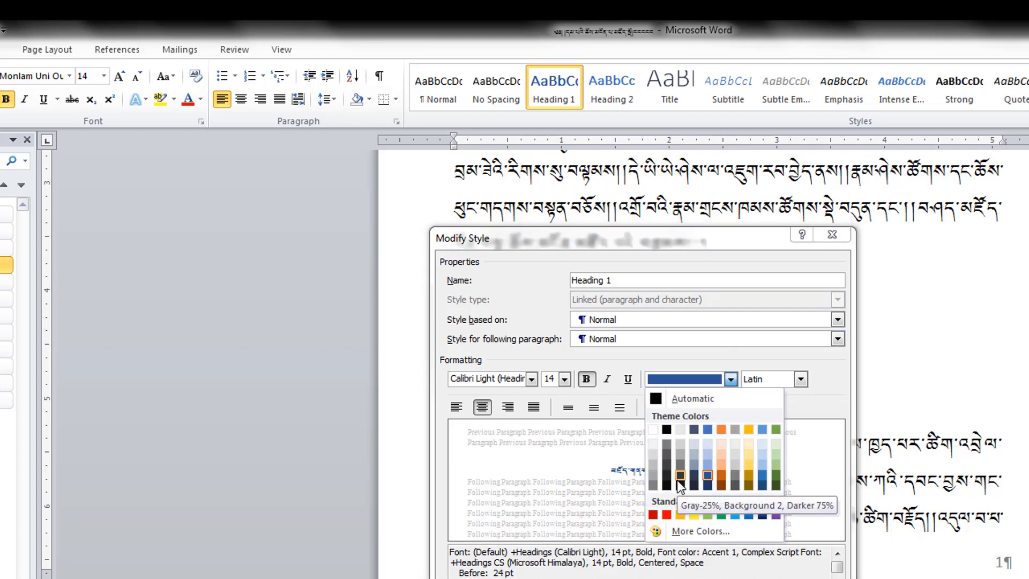
left_click(732, 379)
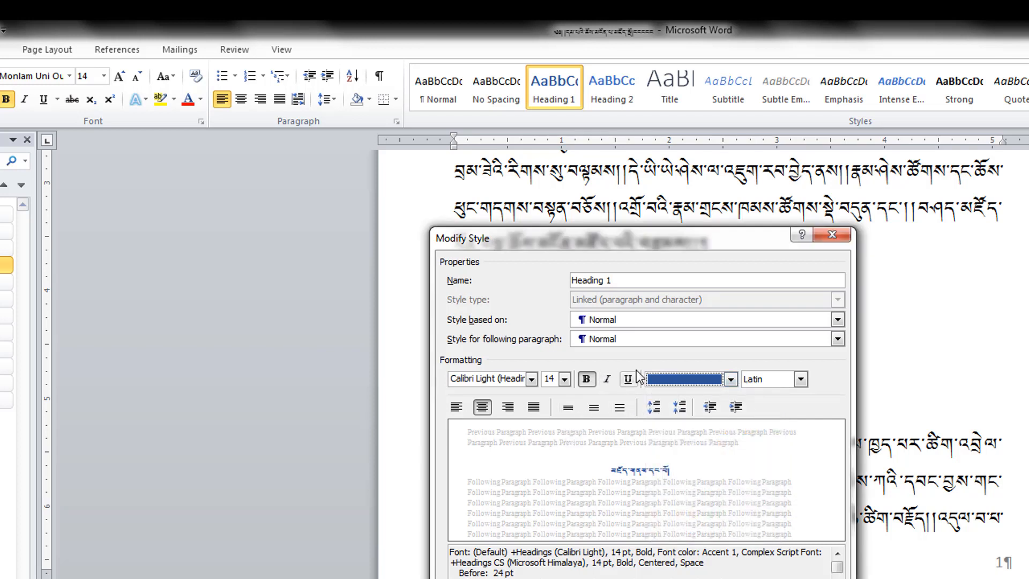
left_click(565, 410)
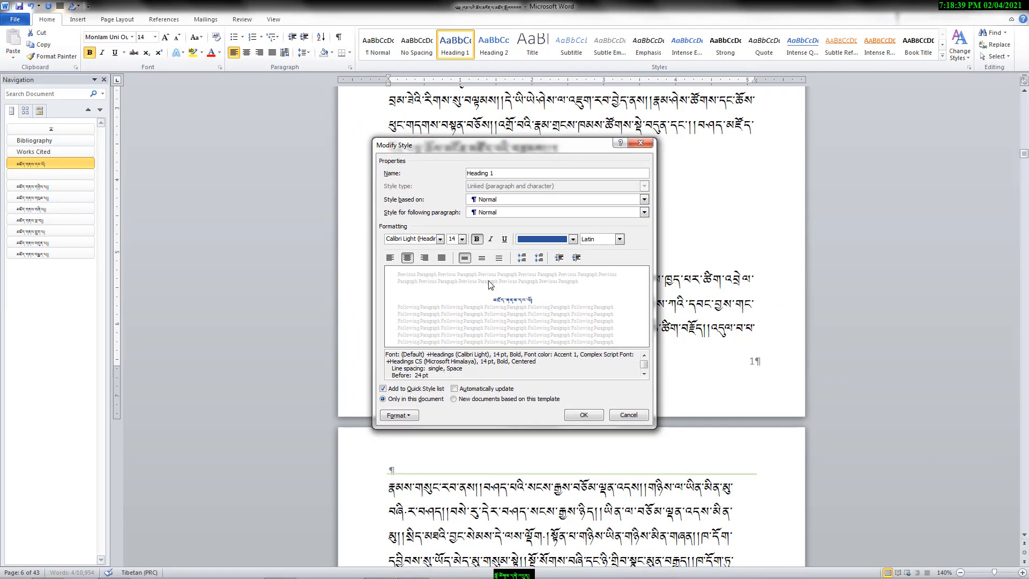
left_click(499, 258)
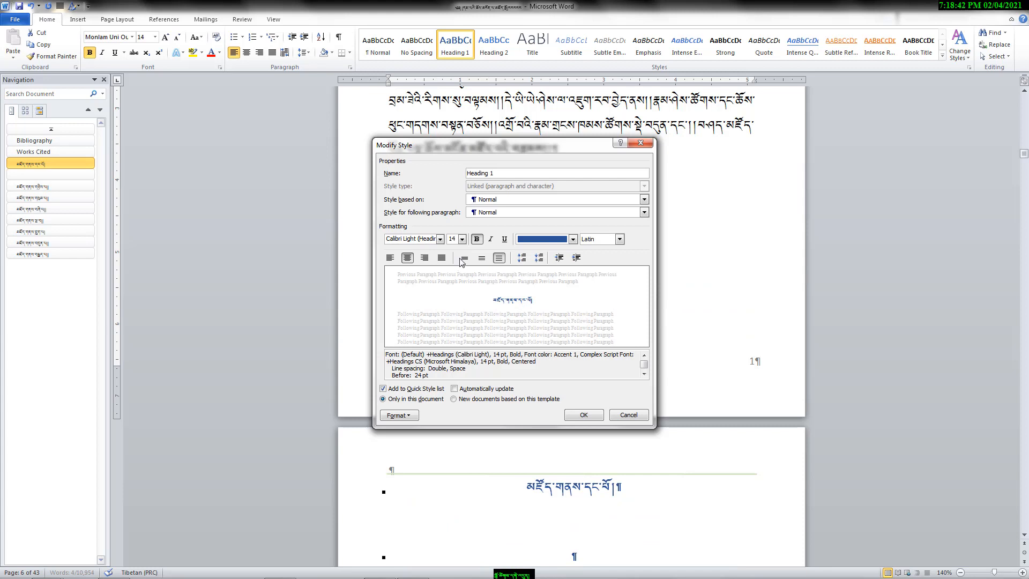
left_click(482, 258)
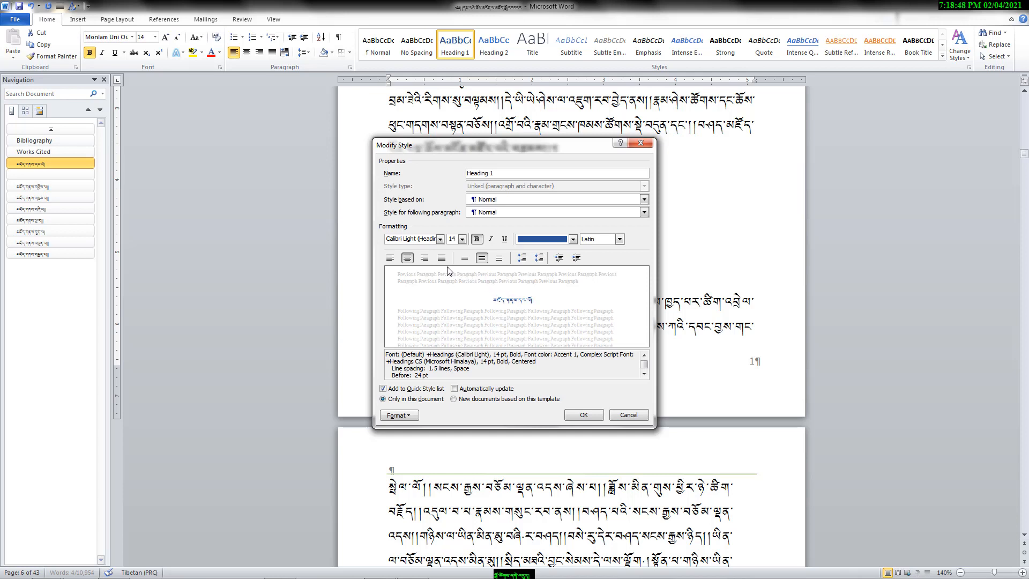
- Look over the fonts, try bold and italic for the Heading 1 style, and discard the style changes
left_click(440, 239)
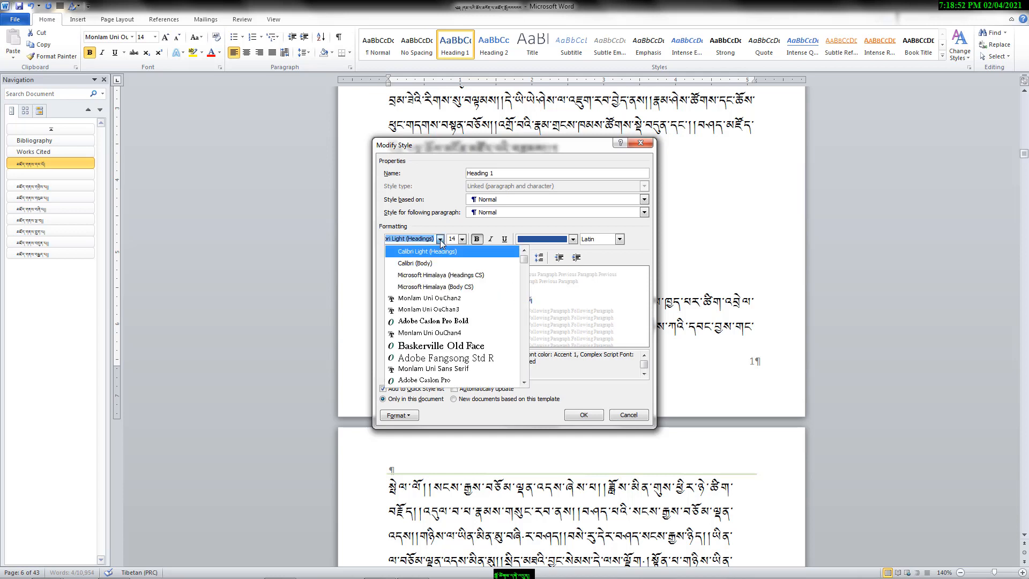
left_click(440, 239)
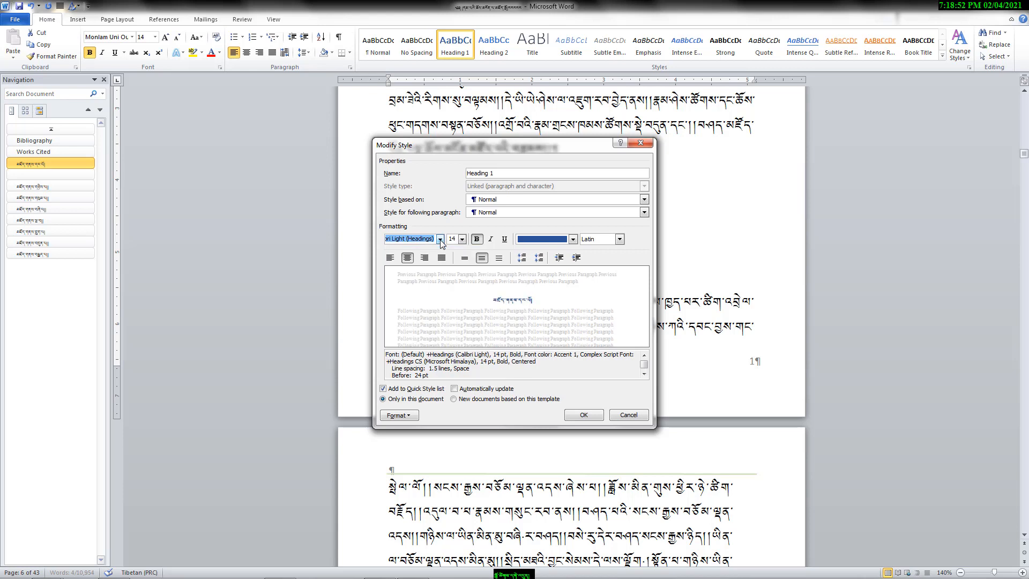
left_click(477, 239)
left_click(477, 239)
left_click(492, 239)
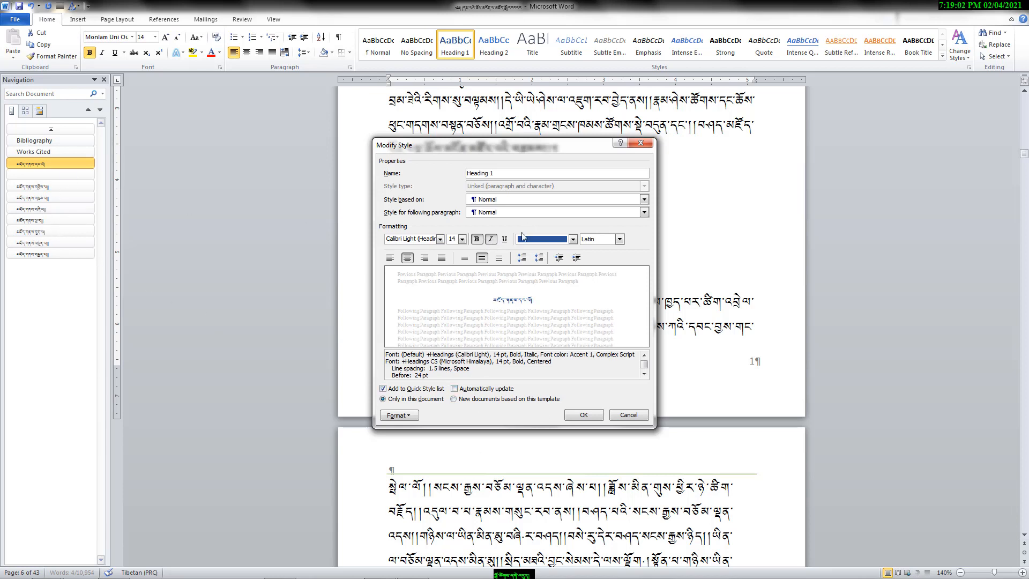
left_click(628, 416)
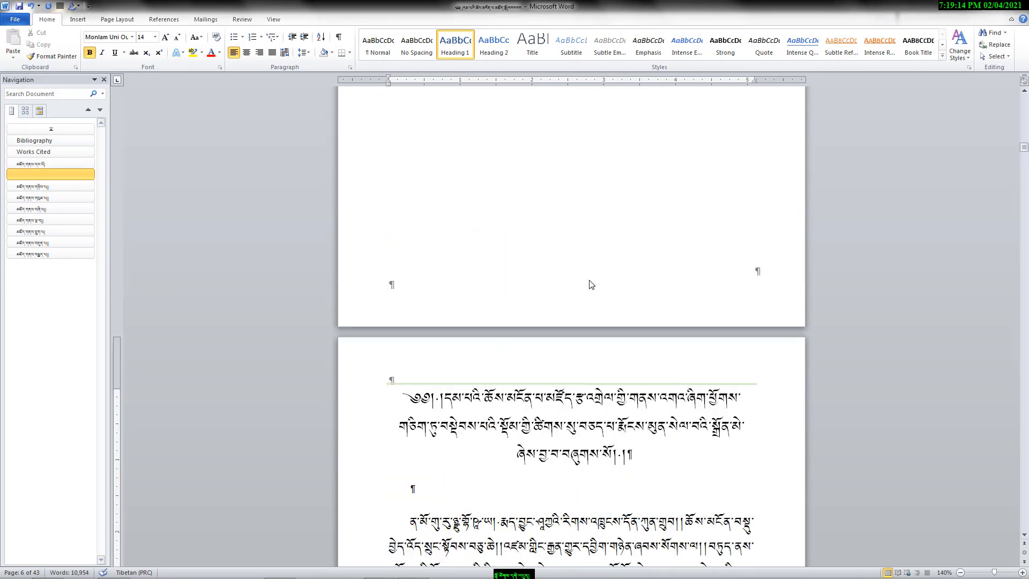
- Look back through the document from the start of the main text, past the table of contents, to the cover page
scroll(589, 284, "up", 3)
scroll(589, 284, "down", 4)
scroll(589, 284, "up", 3)
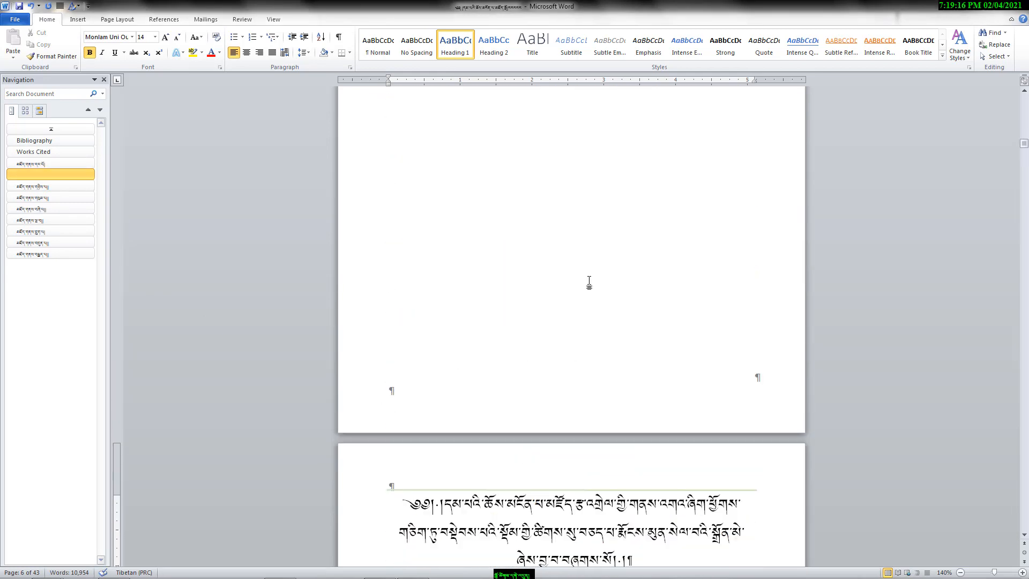
scroll(589, 282, "down", 4)
scroll(589, 282, "up", 4)
scroll(589, 283, "down", 4)
scroll(590, 283, "up", 5)
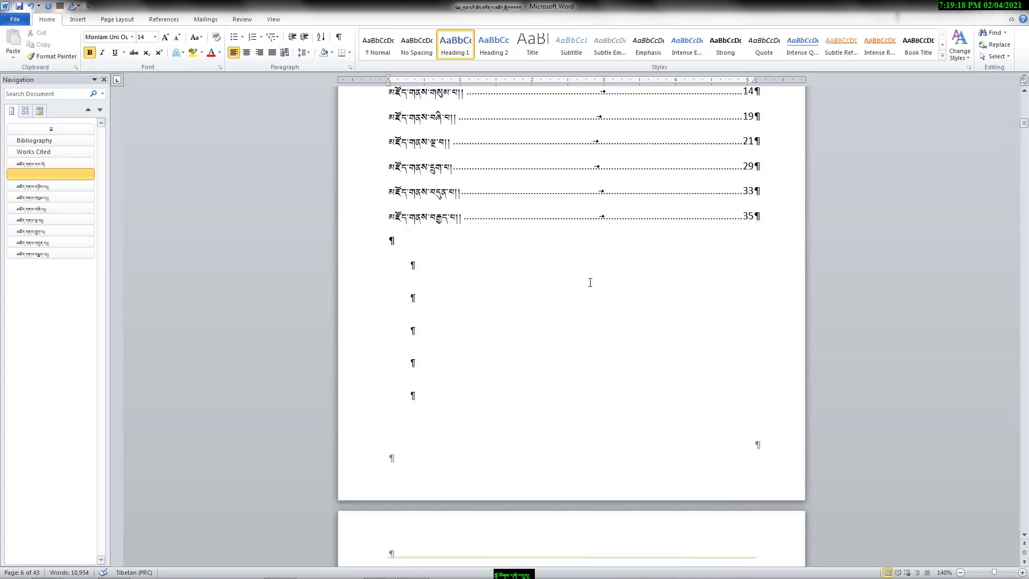
scroll(590, 282, "up", 20)
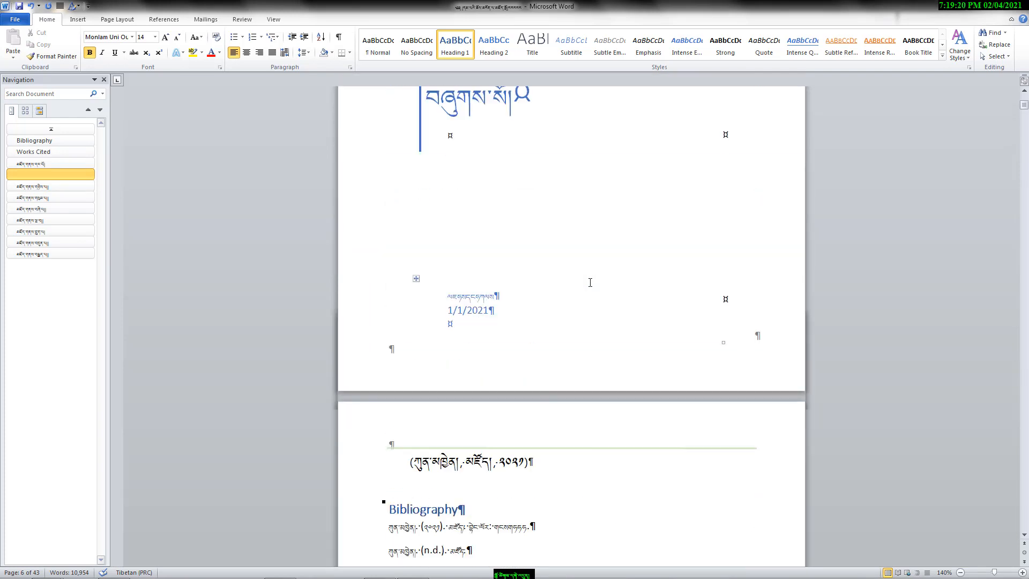
scroll(590, 283, "up", 5)
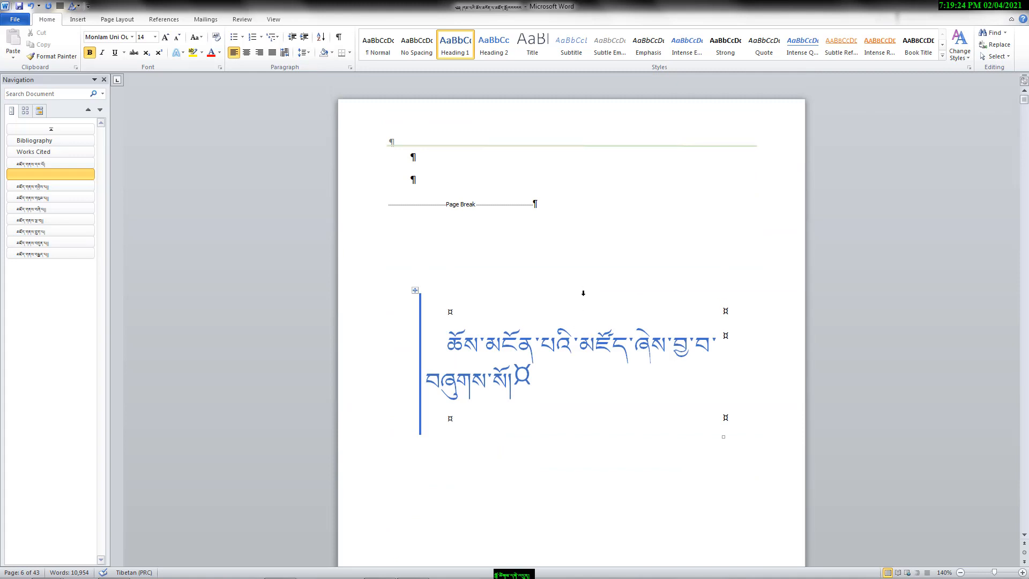
- Start saving the document as a new copy and replace the end of its file name with "hhhhh"
left_click(19, 20)
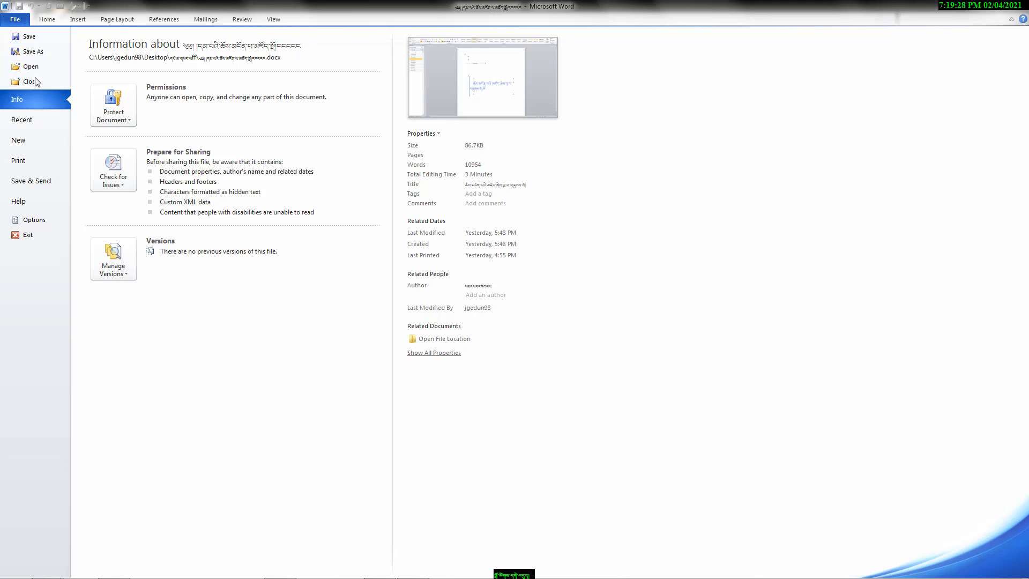
key("Escape")
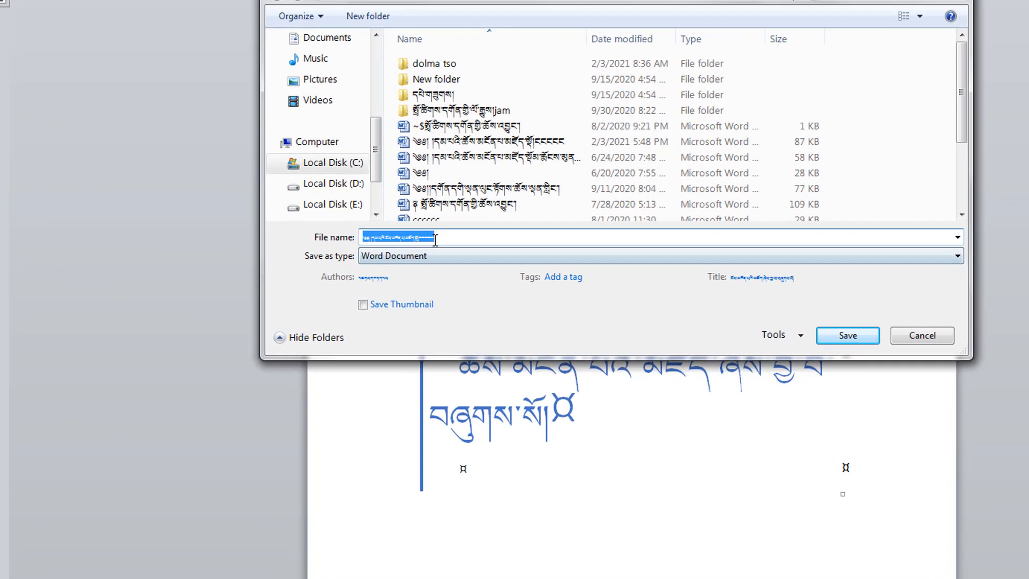
left_click(434, 249)
key("BackSpace")
key("BackSpace")
key("BackSpace")
key("BackSpace")
key("BackSpace")
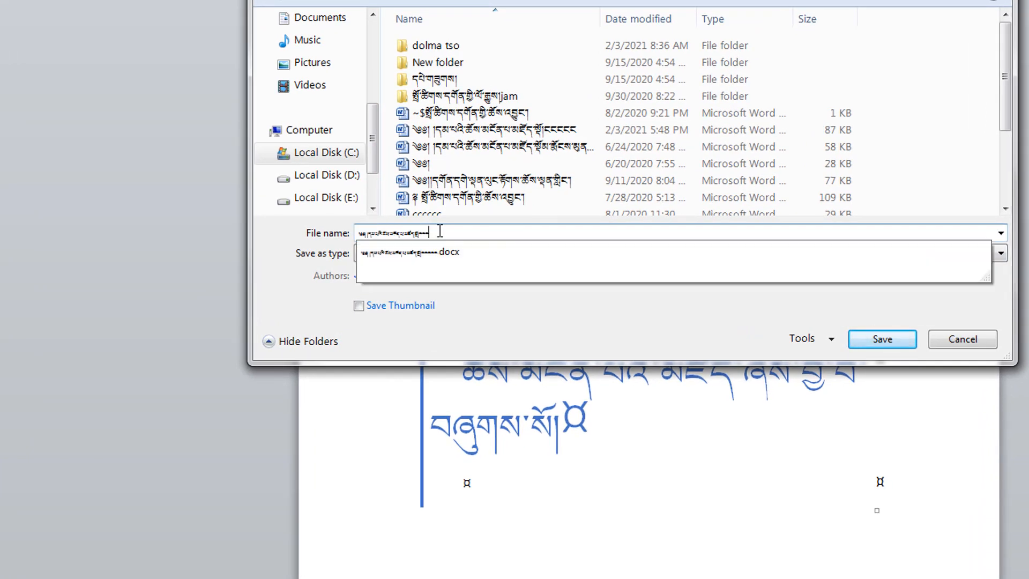
type("hhhhh")
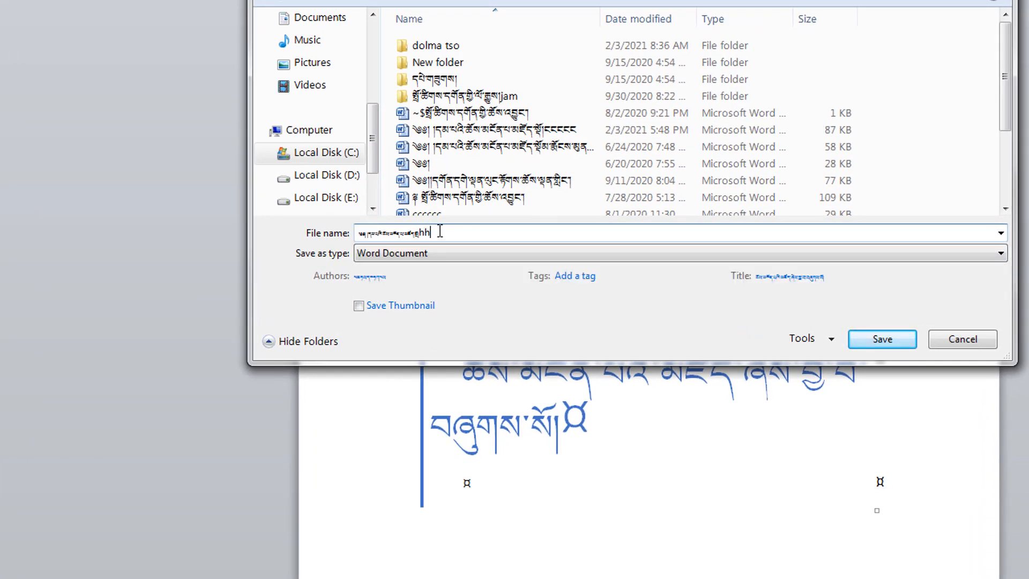
- Save the copy in OpenDocument Text format, agreeing to continue despite incompatible features
left_click(455, 253)
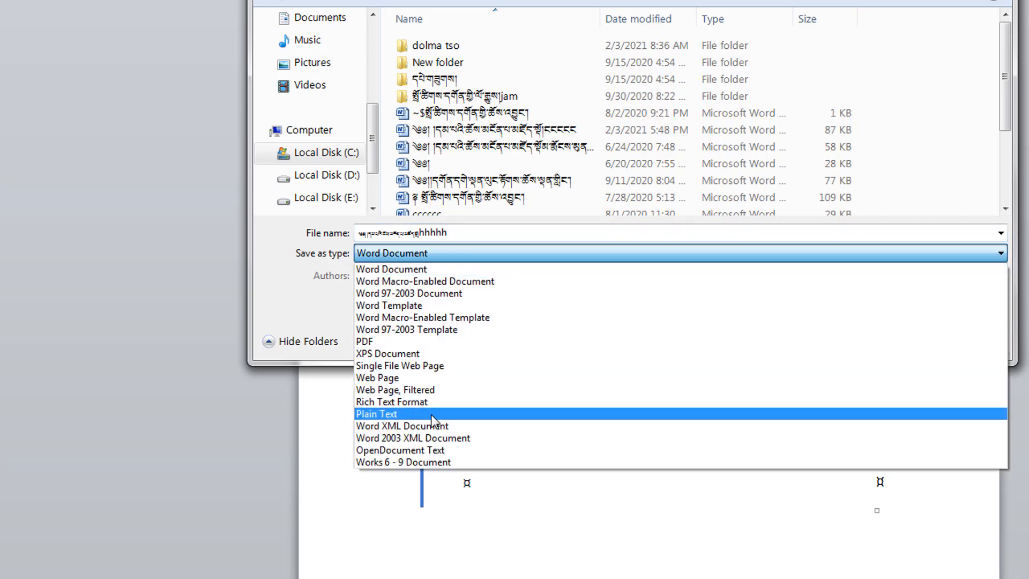
left_click(477, 450)
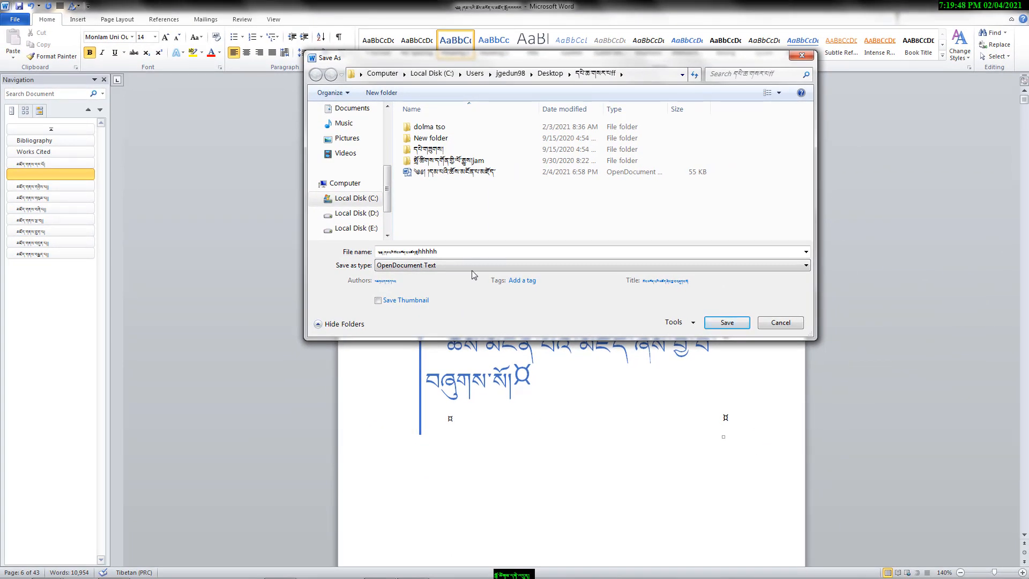
left_click(727, 323)
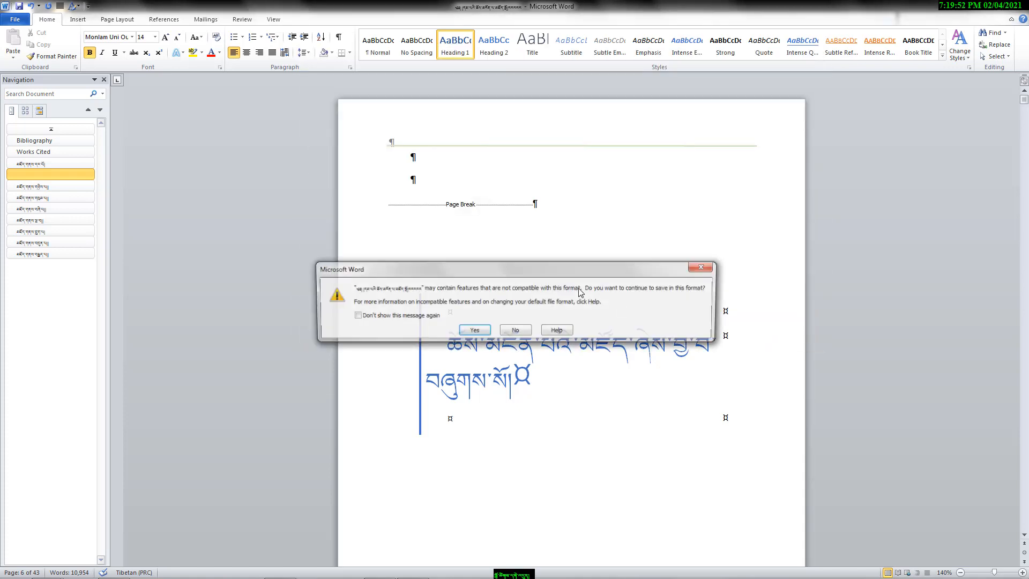
left_click(474, 330)
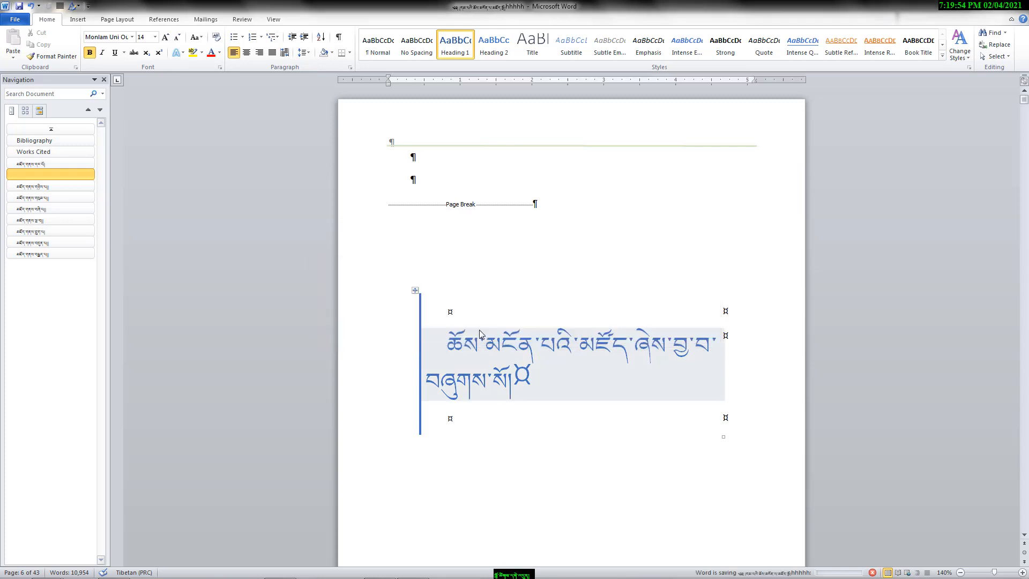
- Close the Word document and the folder window, and switch to Google Chrome
left_click(1020, 6)
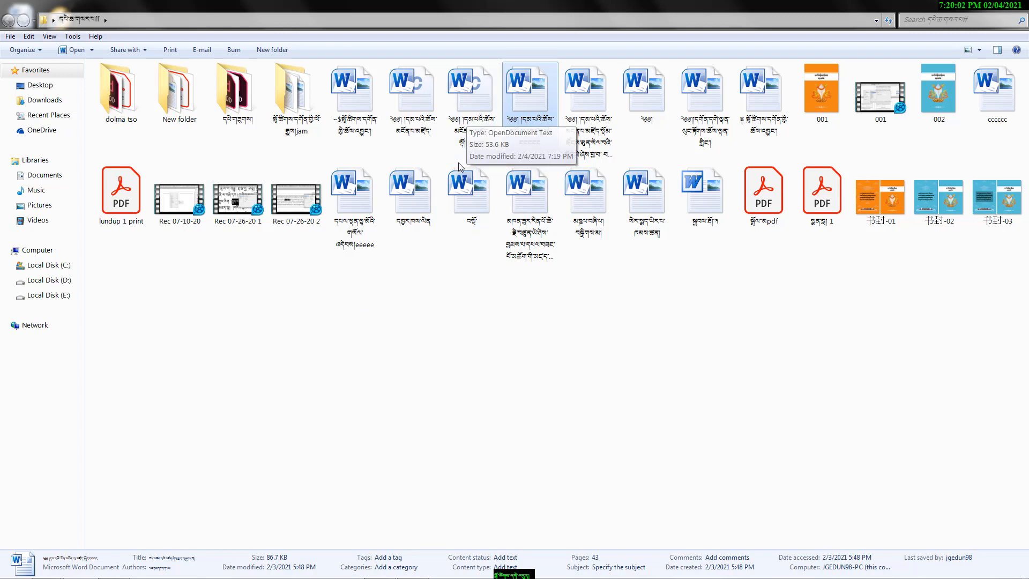
left_click(1014, 9)
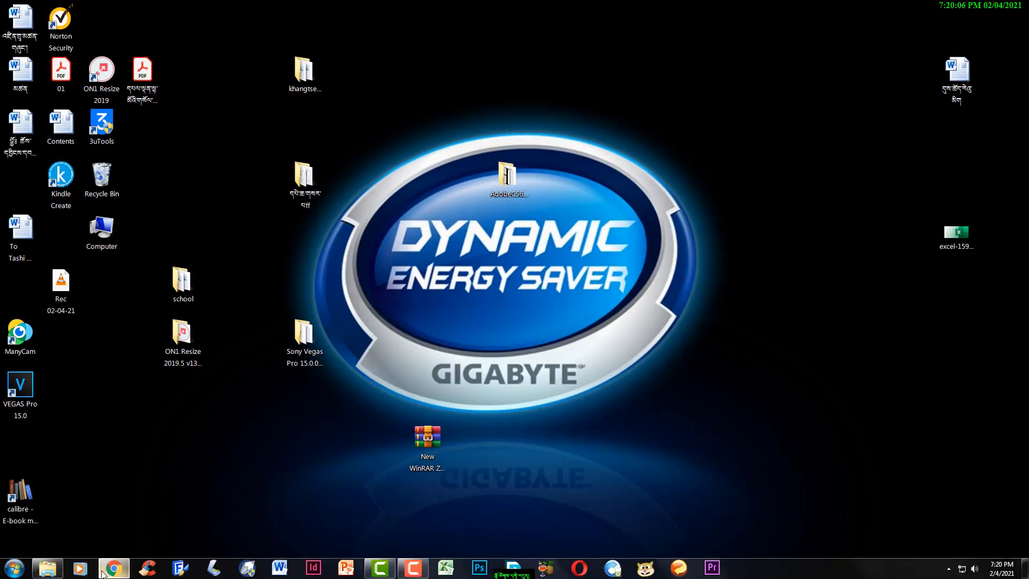
left_click(104, 573)
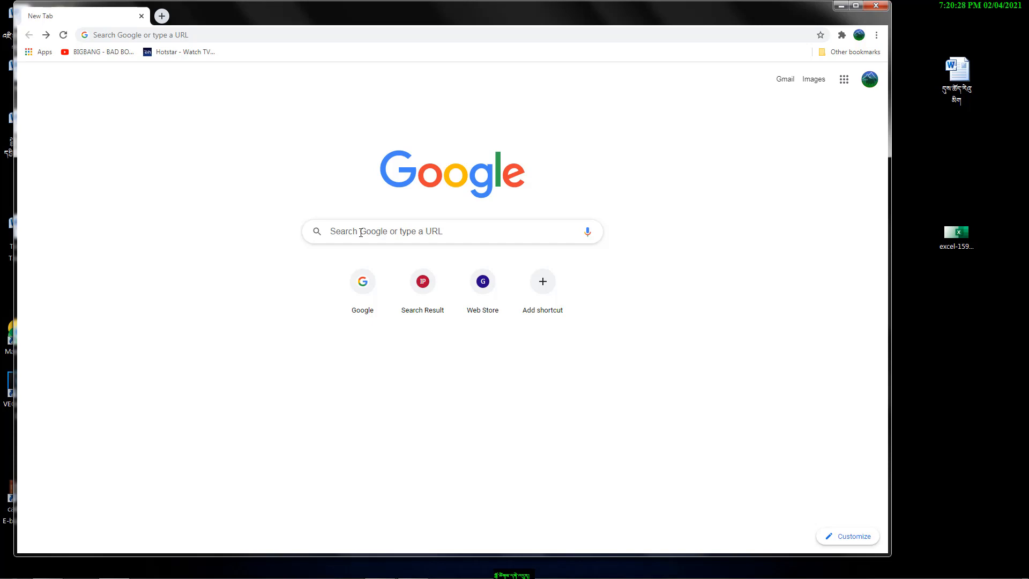
- Search Google for "docs" and open the Google Docs site
left_click(342, 228)
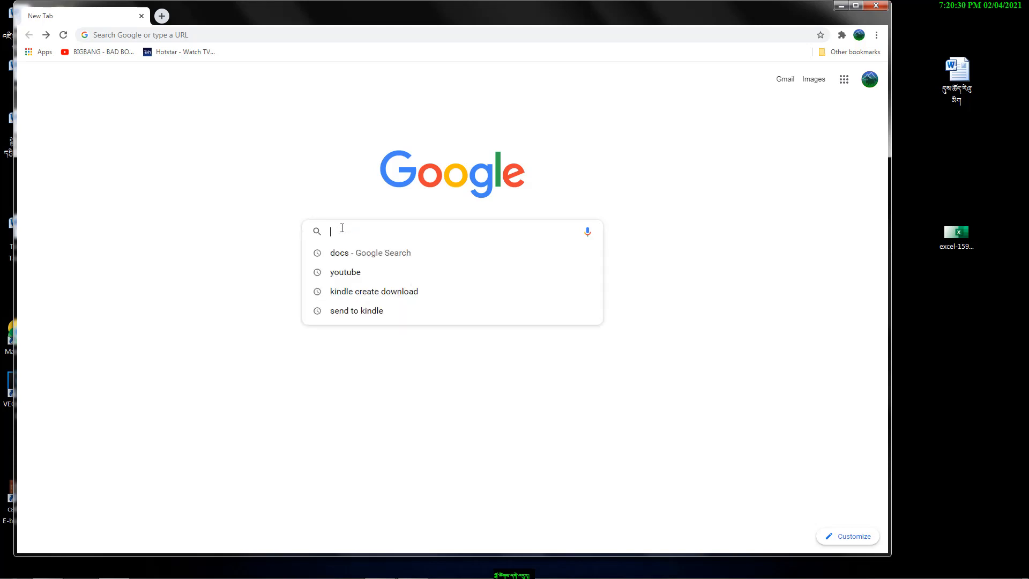
type("dic")
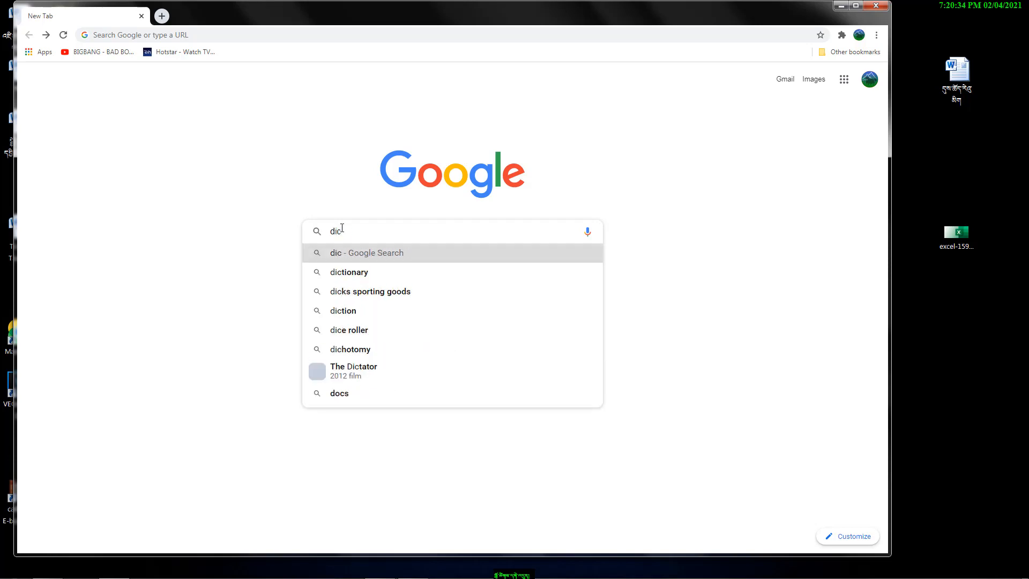
type("s")
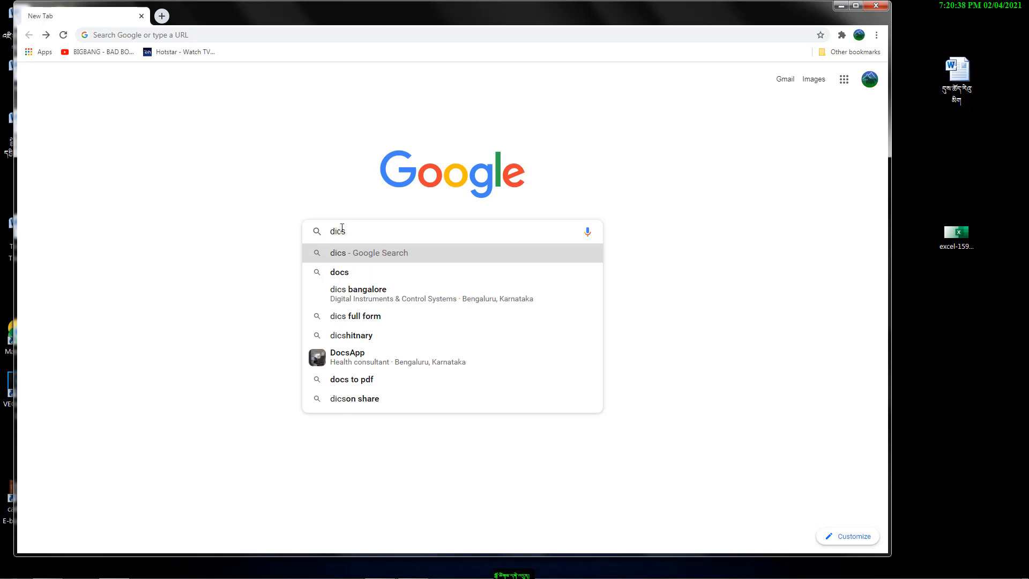
key("BackSpace")
key("BackSpace")
key("BackSpace")
type("o")
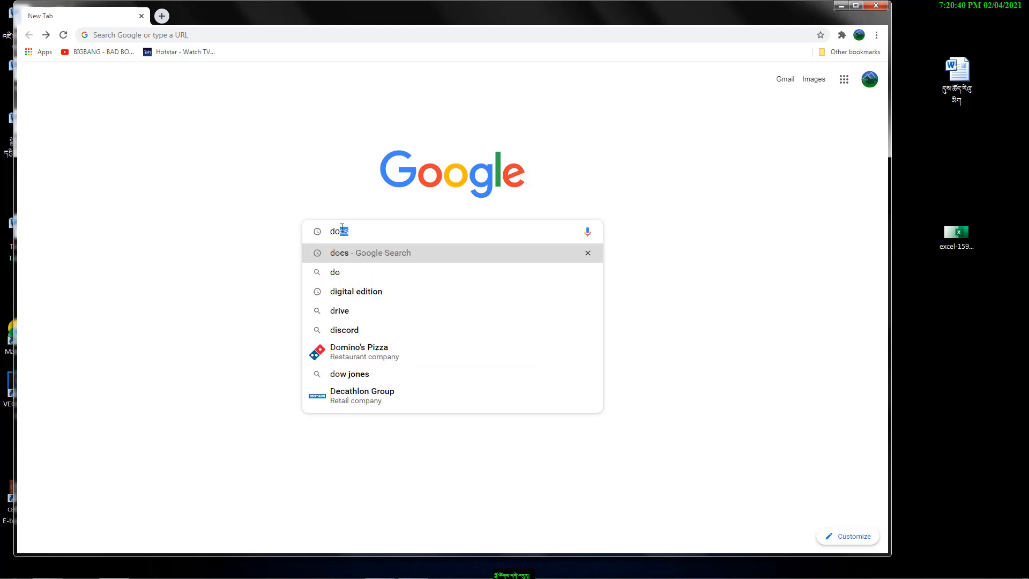
type("c")
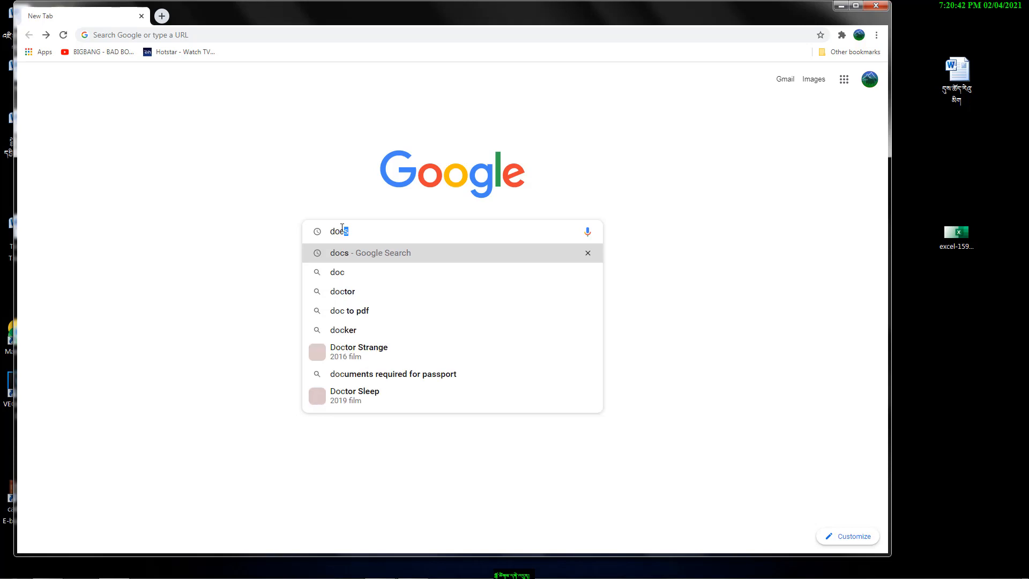
type("s")
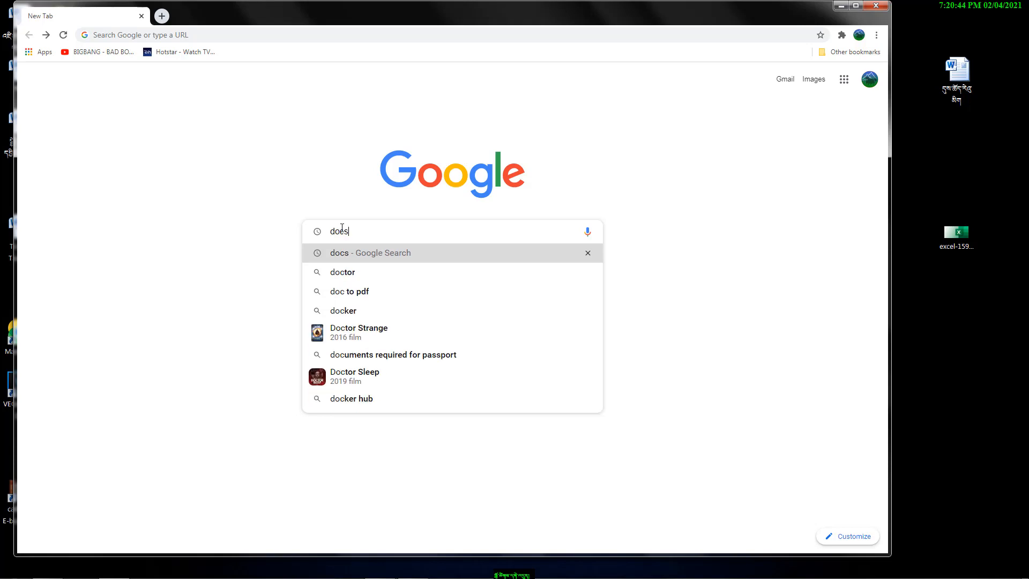
key("Return")
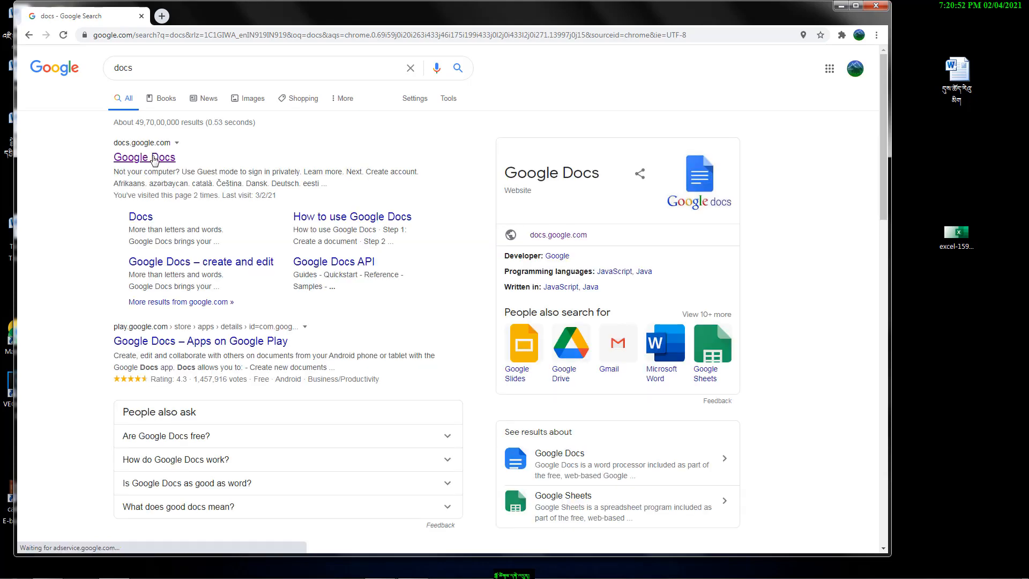
left_click(152, 159)
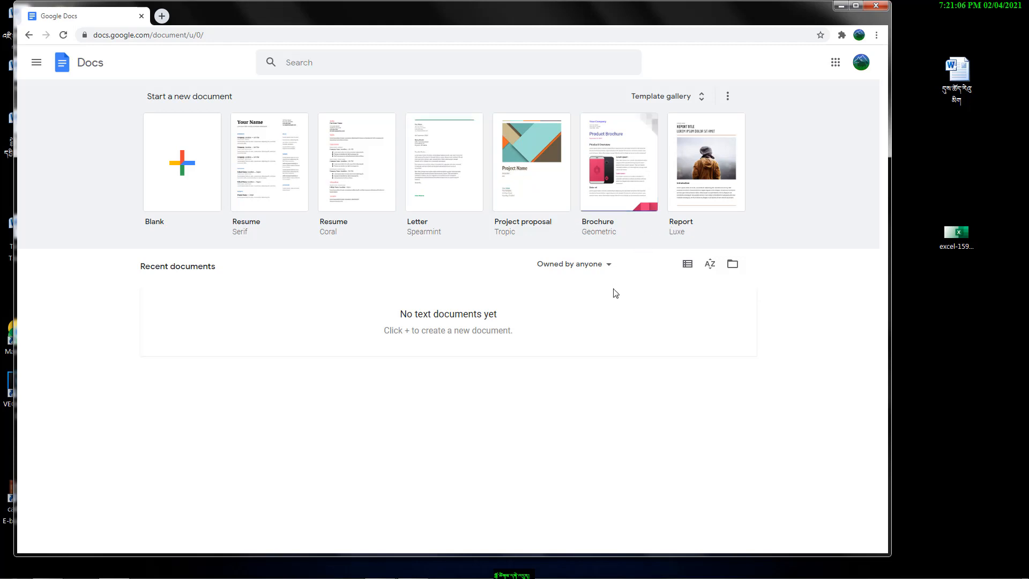
- Upload the OpenDocument file ending in "hhhhh" from the computer to open it in Google Docs, and dismiss the Windows color scheme prompt
left_click(733, 265)
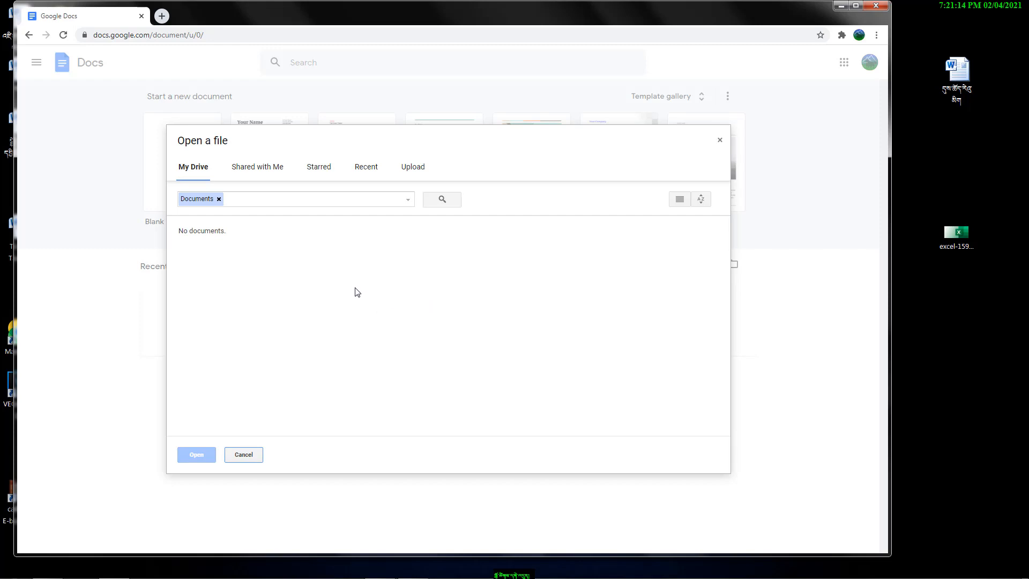
left_click(413, 172)
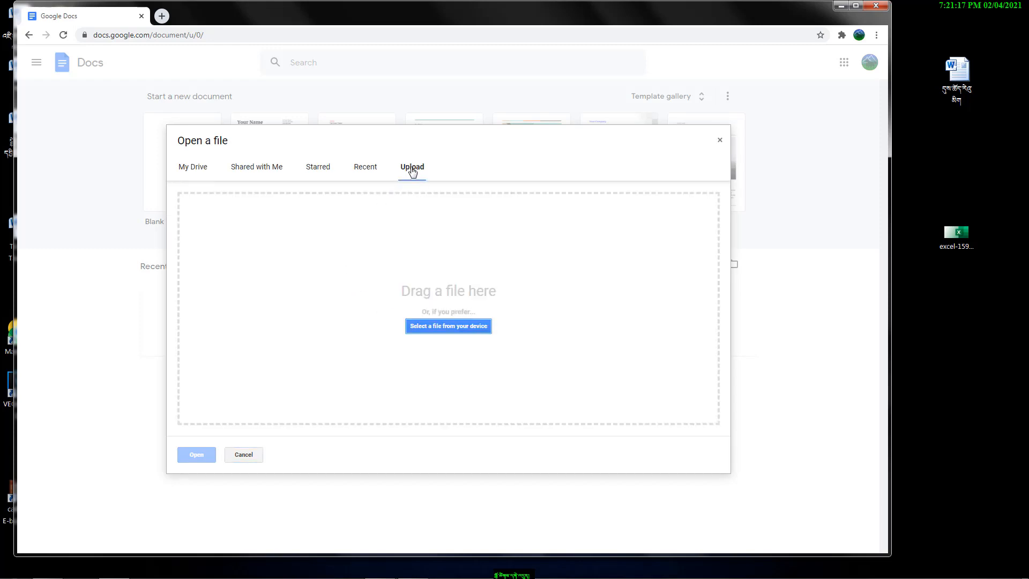
left_click(448, 327)
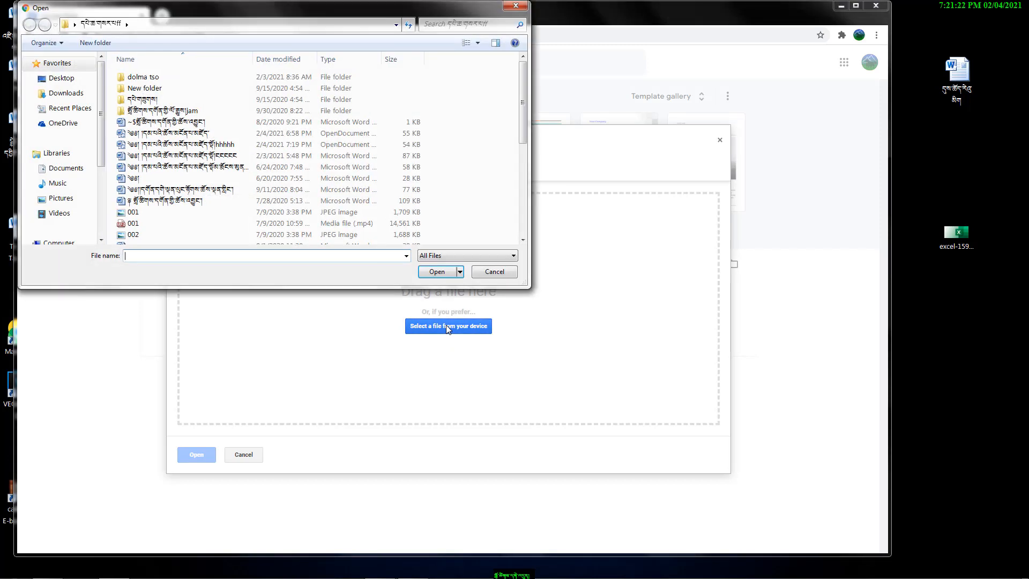
left_click(210, 148)
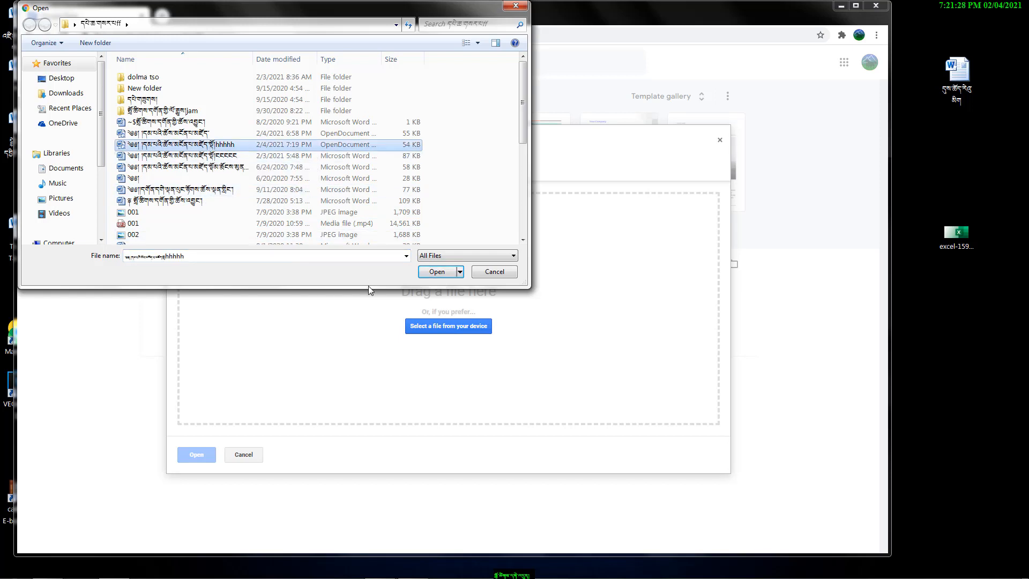
left_click(437, 272)
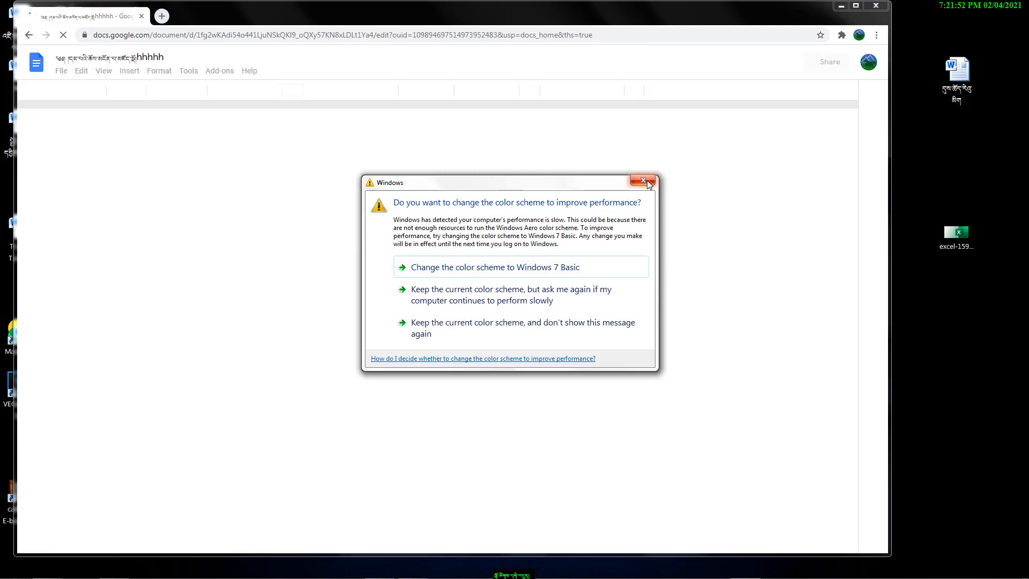
left_click(527, 292)
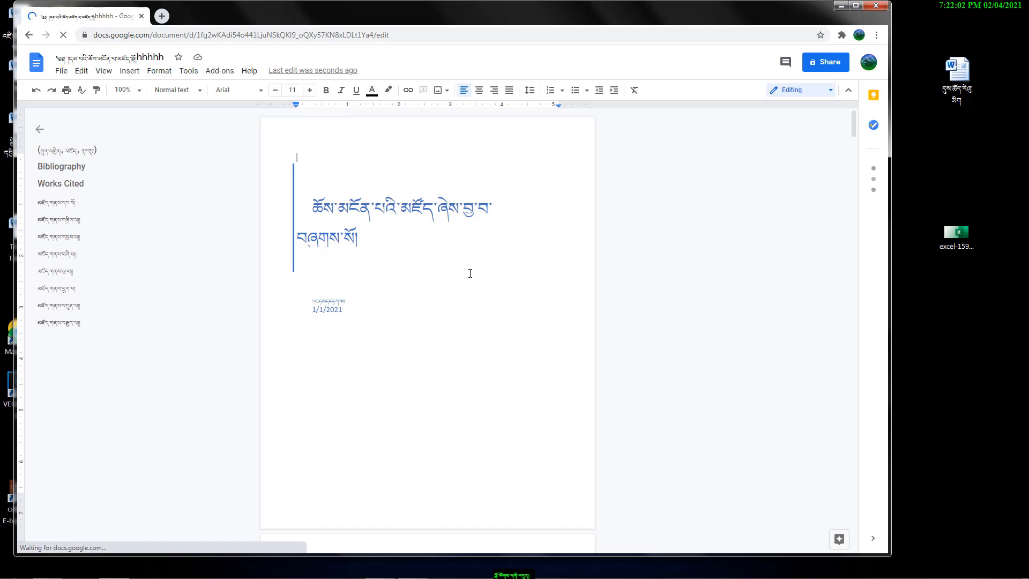
- Look over the available paragraph styles, style options and fonts without changing the document
left_click(201, 92)
mouse_move(211, 229)
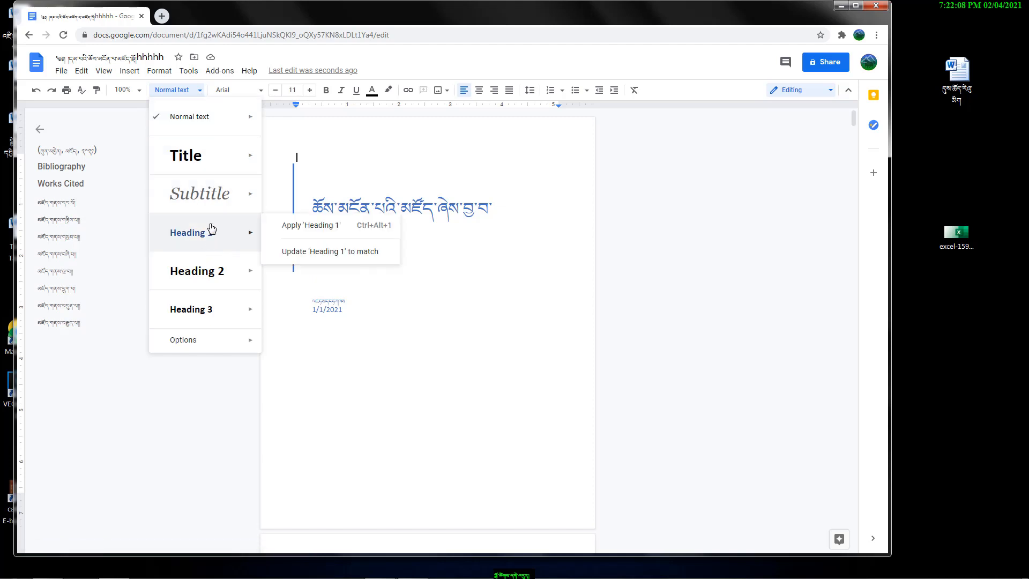
mouse_move(218, 349)
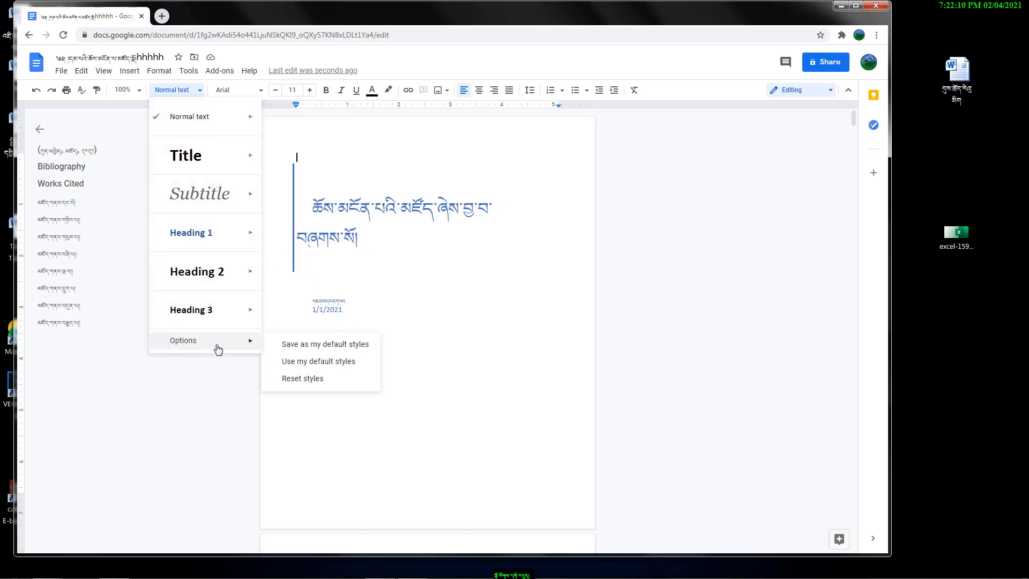
mouse_move(199, 136)
left_click(261, 92)
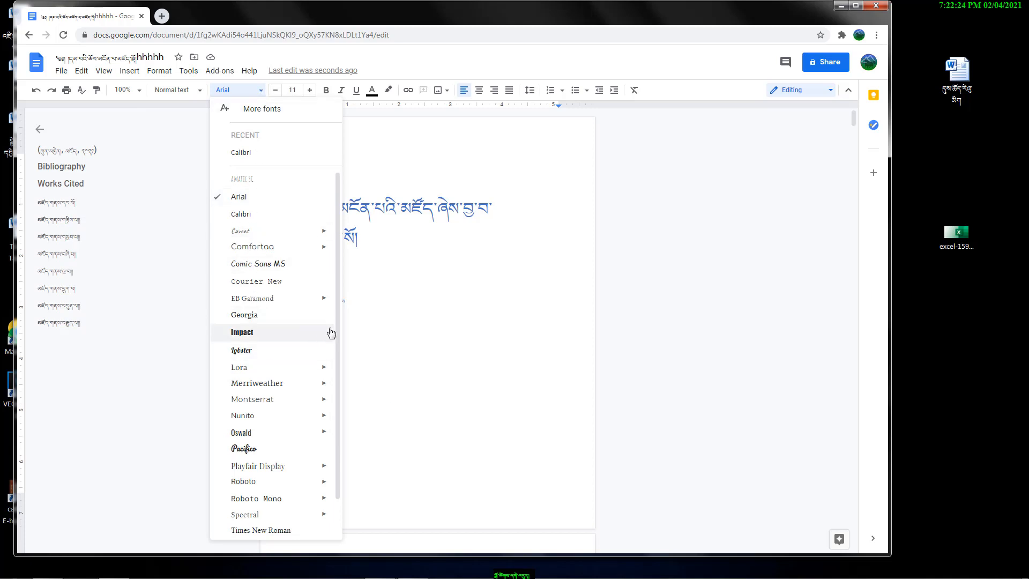
left_click_drag(338, 307, 336, 346)
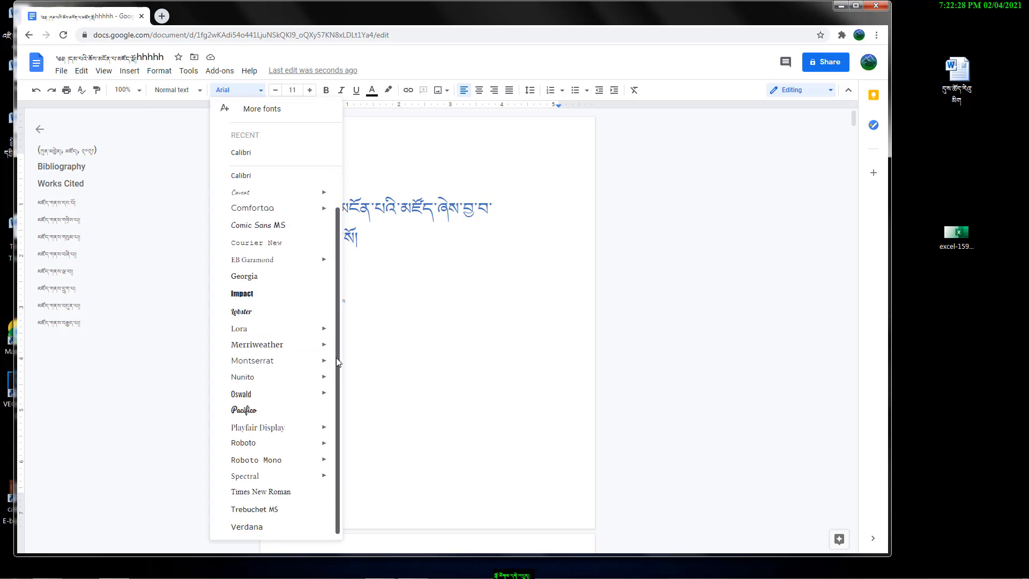
left_click_drag(336, 358, 346, 276)
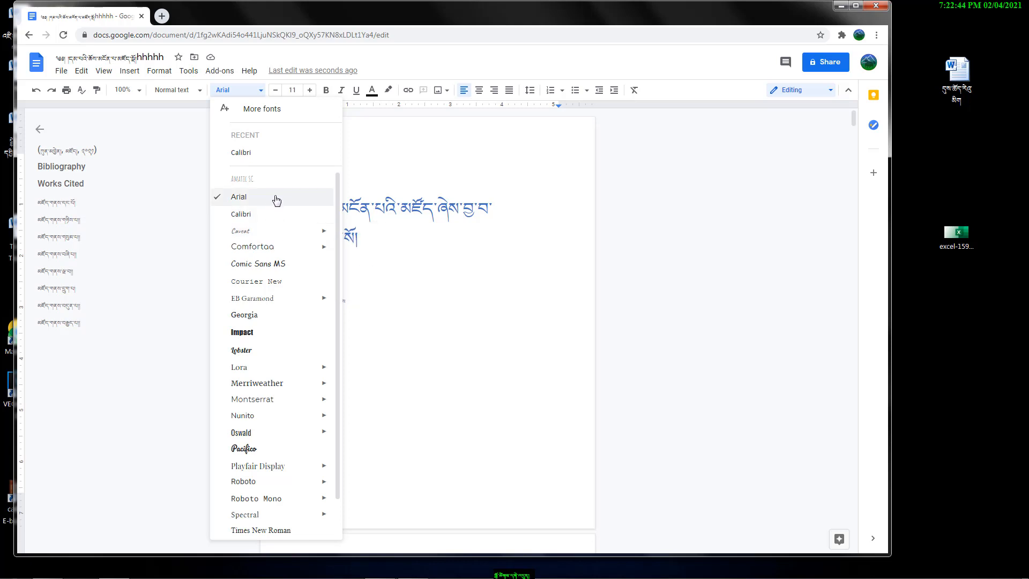
left_click(427, 168)
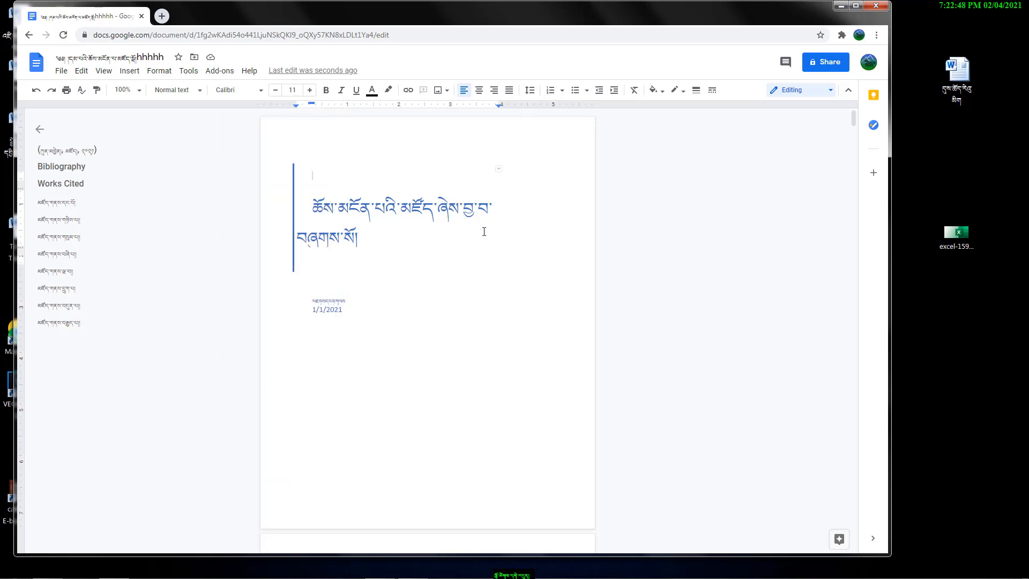
- Look through the imported document's title page, table of contents, first chapter heading and body text
scroll(485, 328, "down", 1)
scroll(482, 324, "down", 9)
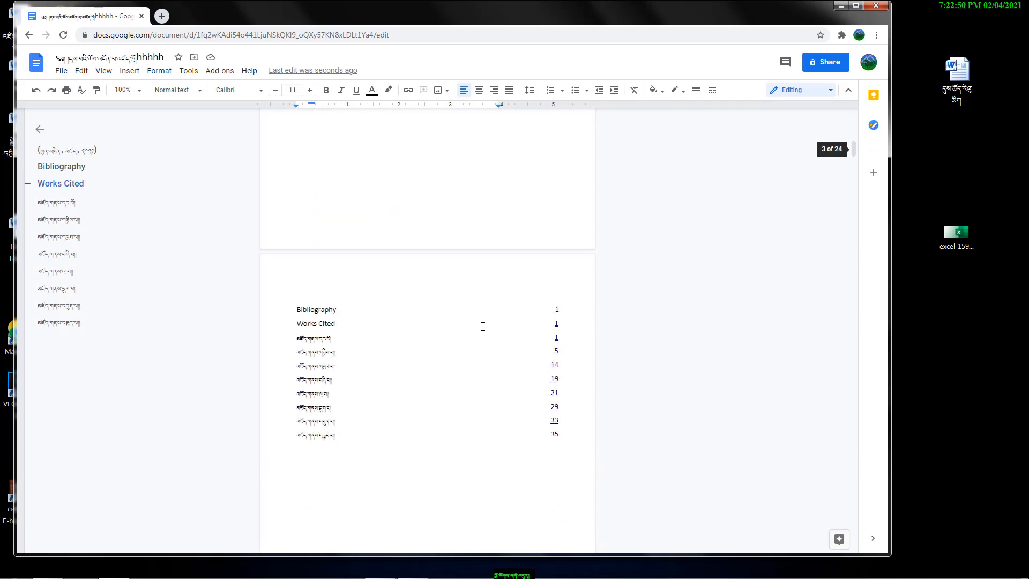
scroll(452, 202, "down", 9)
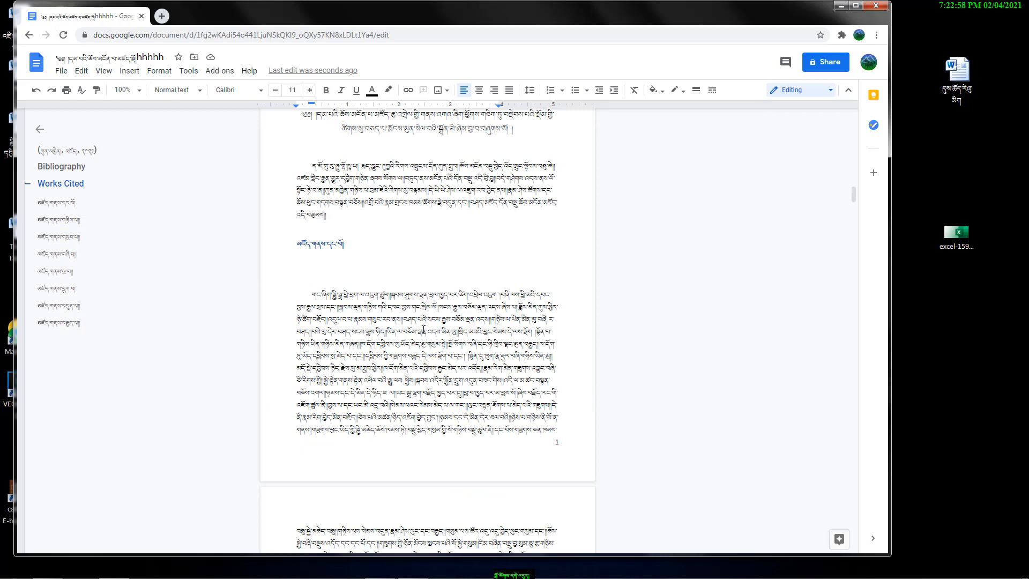
scroll(423, 329, "down", 5)
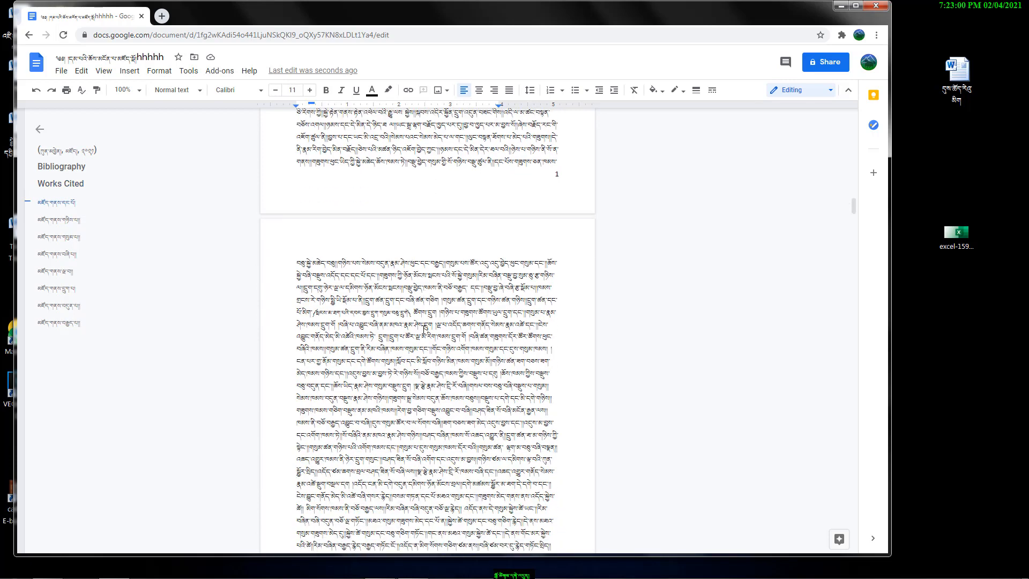
scroll(424, 330, "down", 3)
scroll(427, 326, "up", 4)
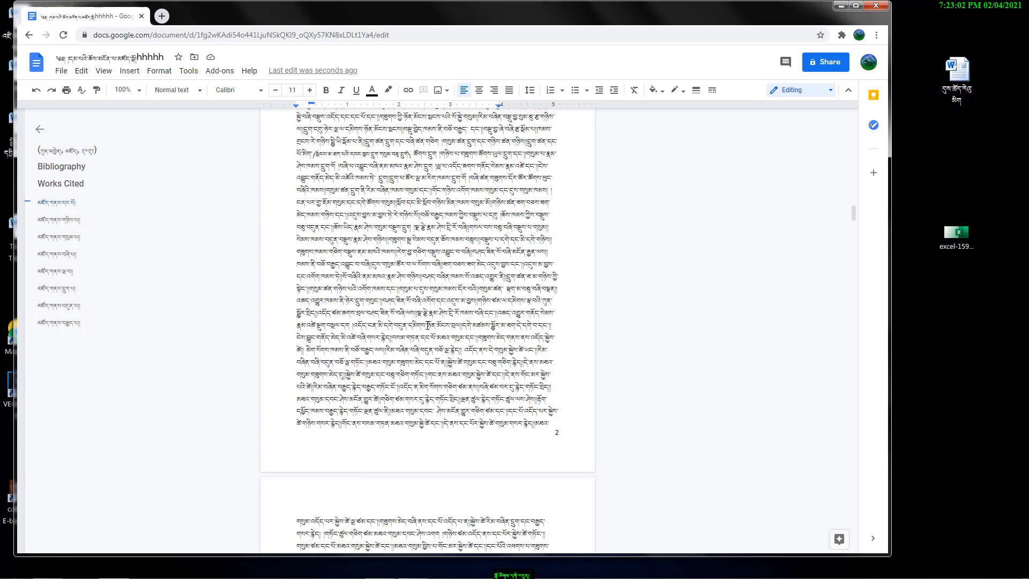
scroll(428, 325, "up", 4)
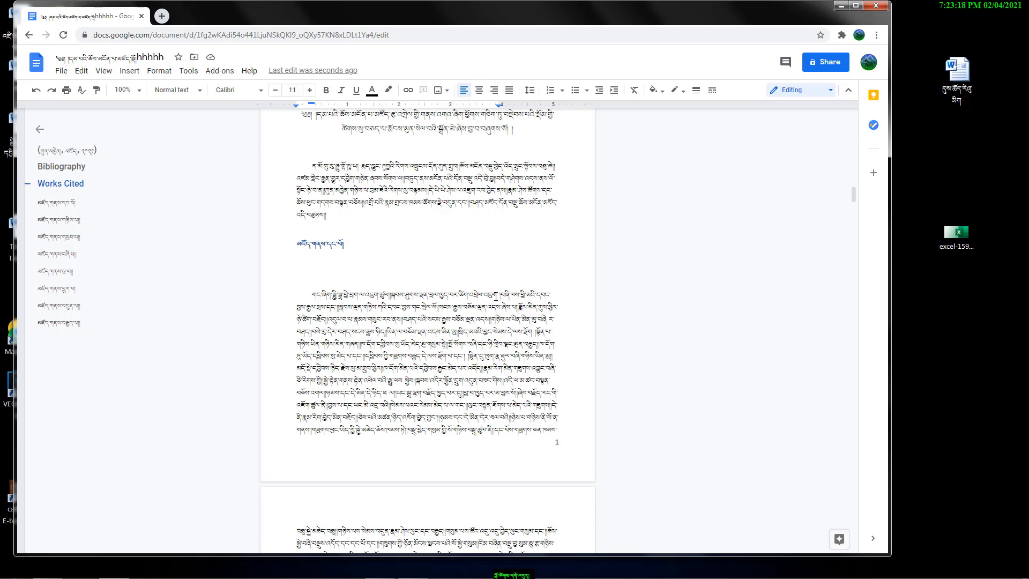
- Set the line spacing of the whole document to Double, check the body pages, and dismiss the document status tip
left_click(496, 294)
key("ctrl+a")
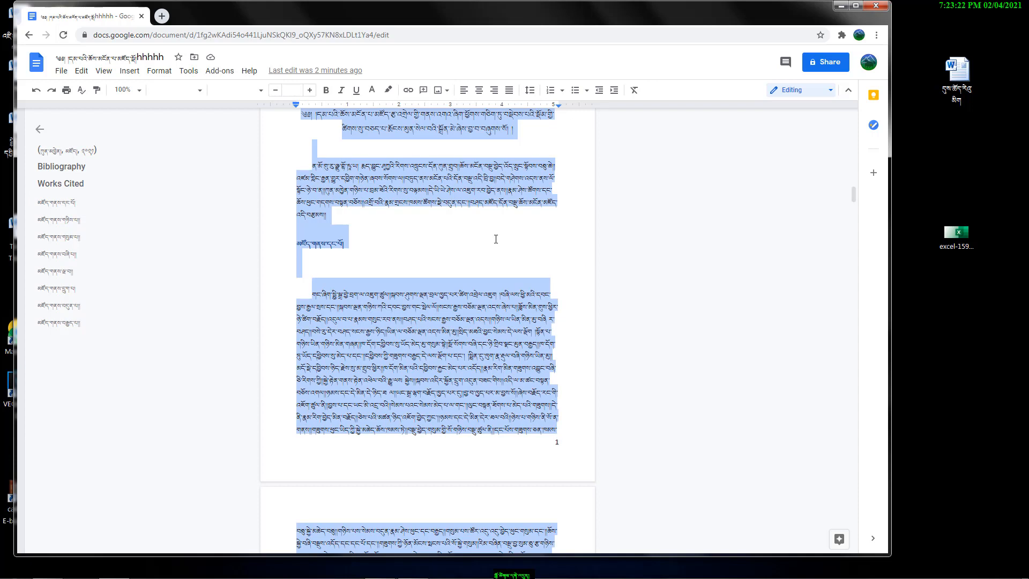
left_click(530, 91)
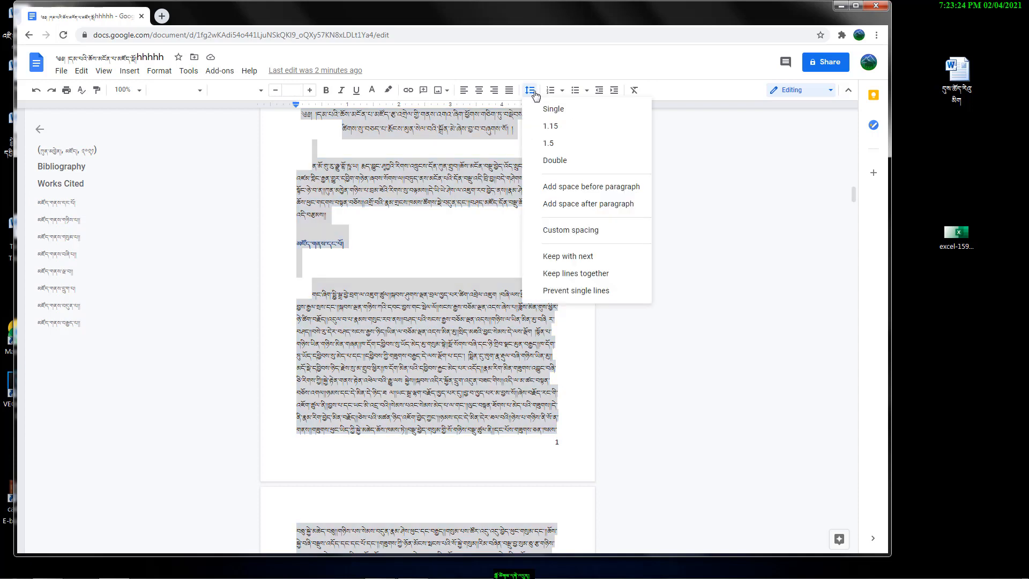
left_click(568, 171)
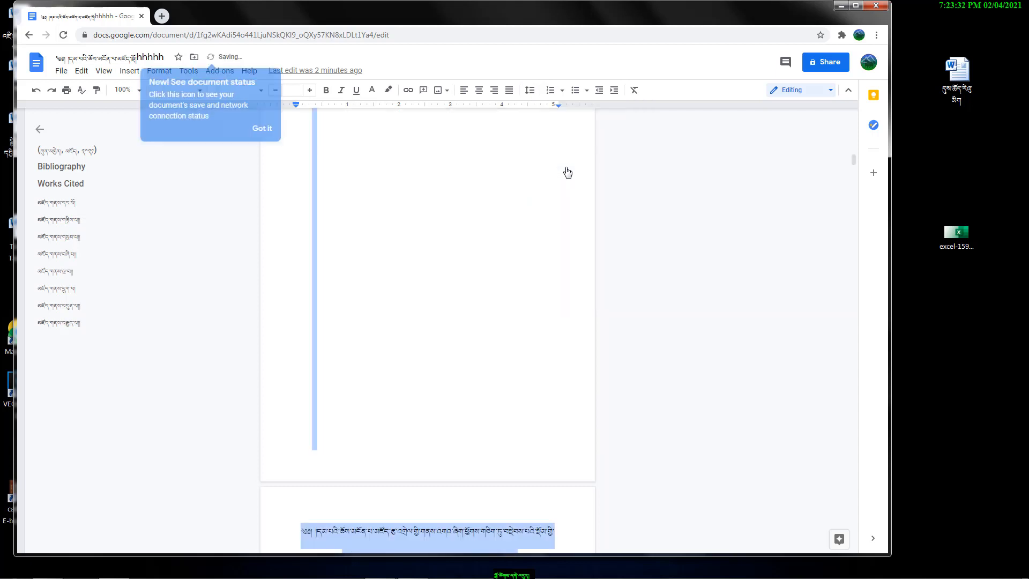
scroll(479, 239, "down", 10)
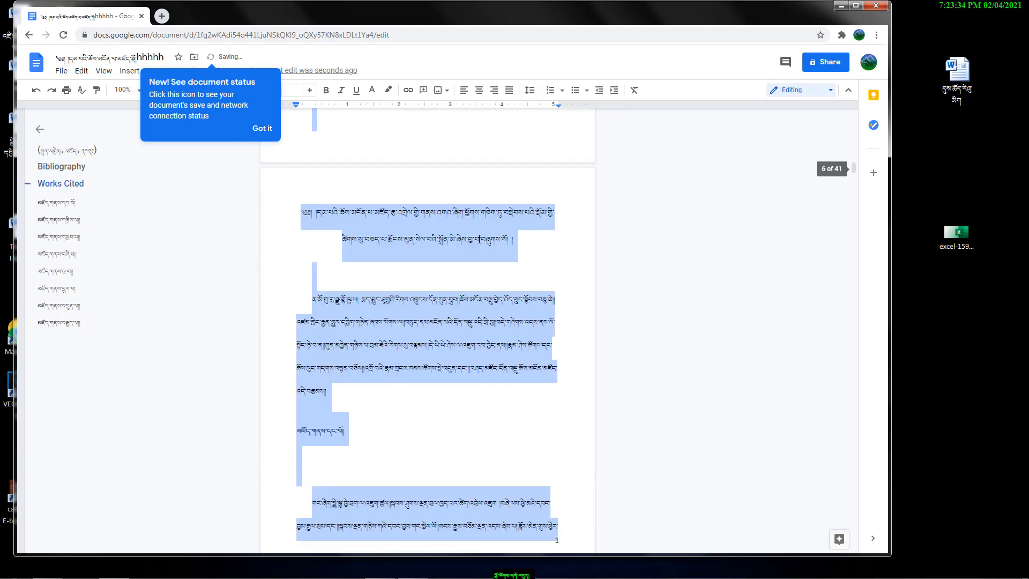
scroll(479, 239, "down", 2)
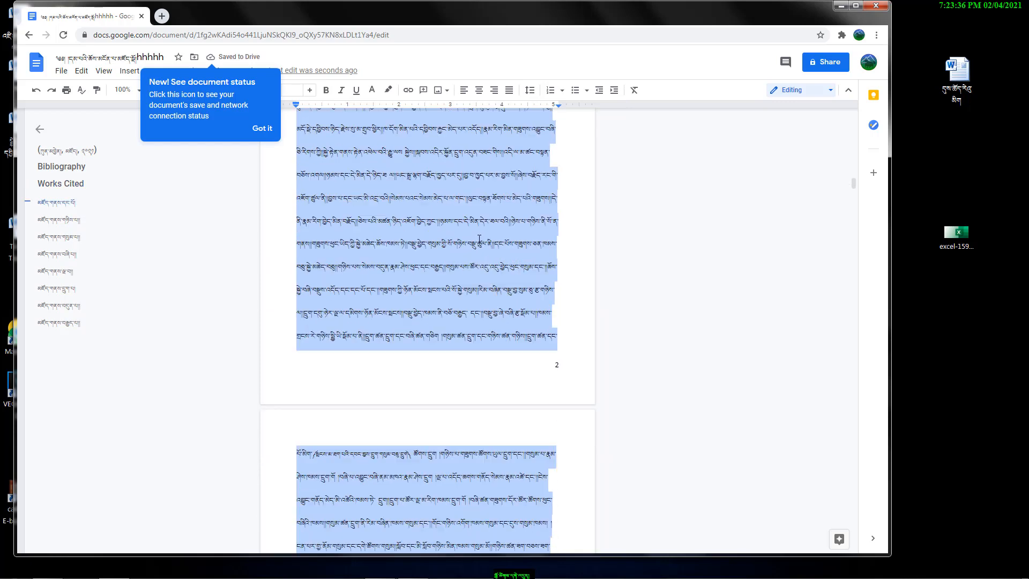
left_click(476, 368)
scroll(475, 280, "up", 4)
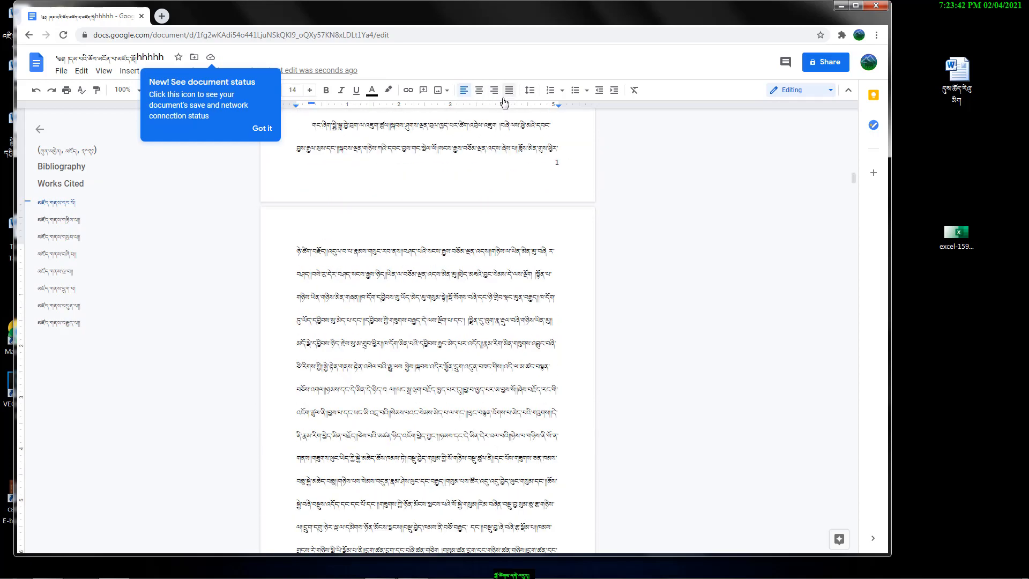
left_click(265, 129)
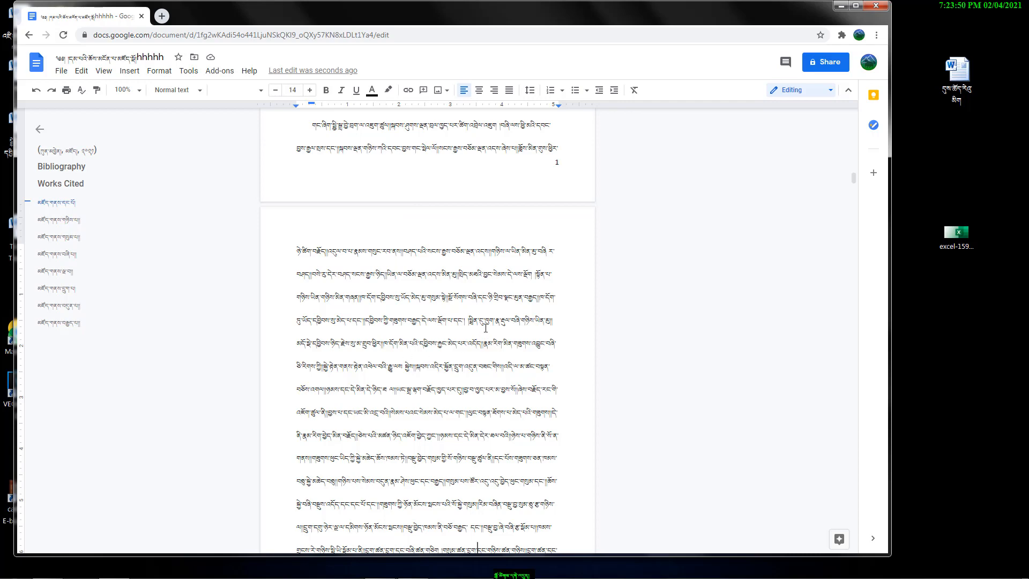
- Download the document as EPUB Publication (.epub) into the Downloads folder with Free Download Manager, dismissing the Windows color scheme prompt
scroll(485, 328, "down", 6)
scroll(485, 328, "down", 5)
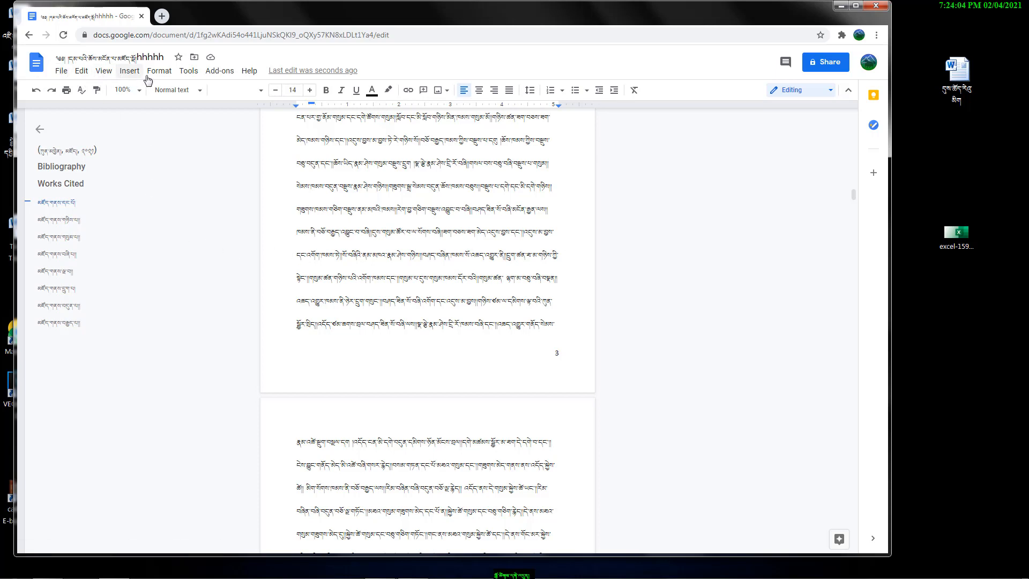
left_click(61, 72)
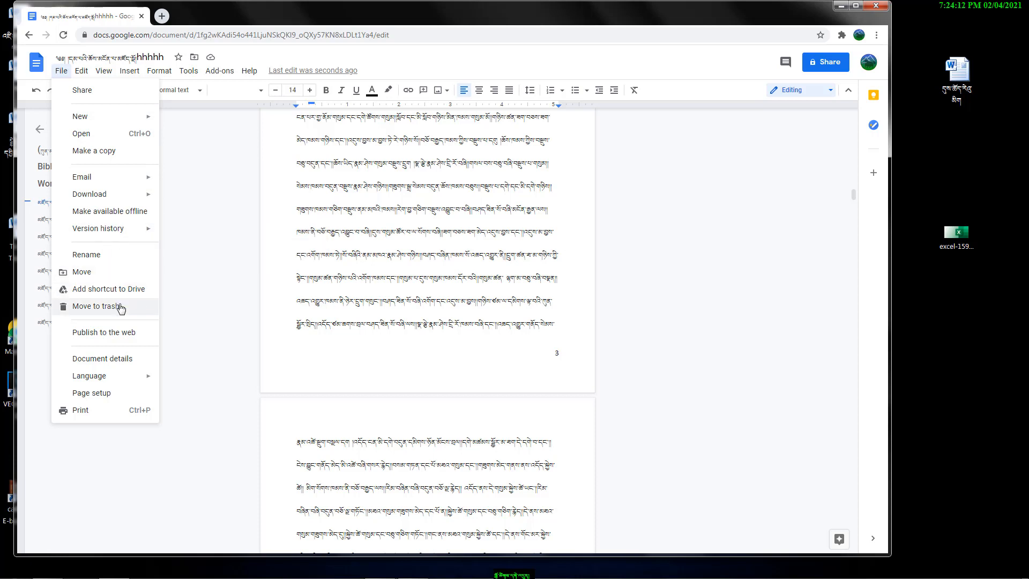
mouse_move(138, 197)
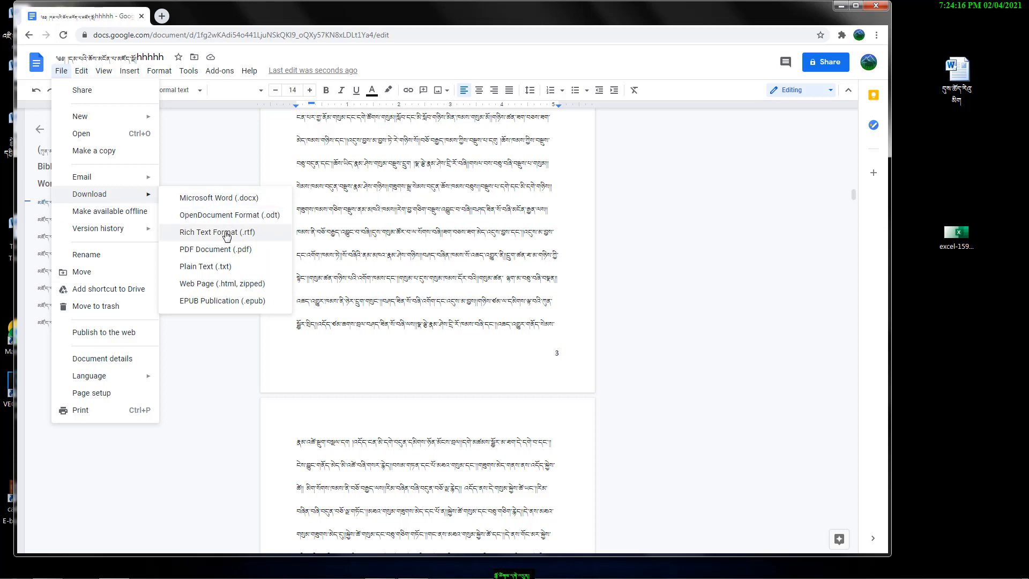
left_click(227, 301)
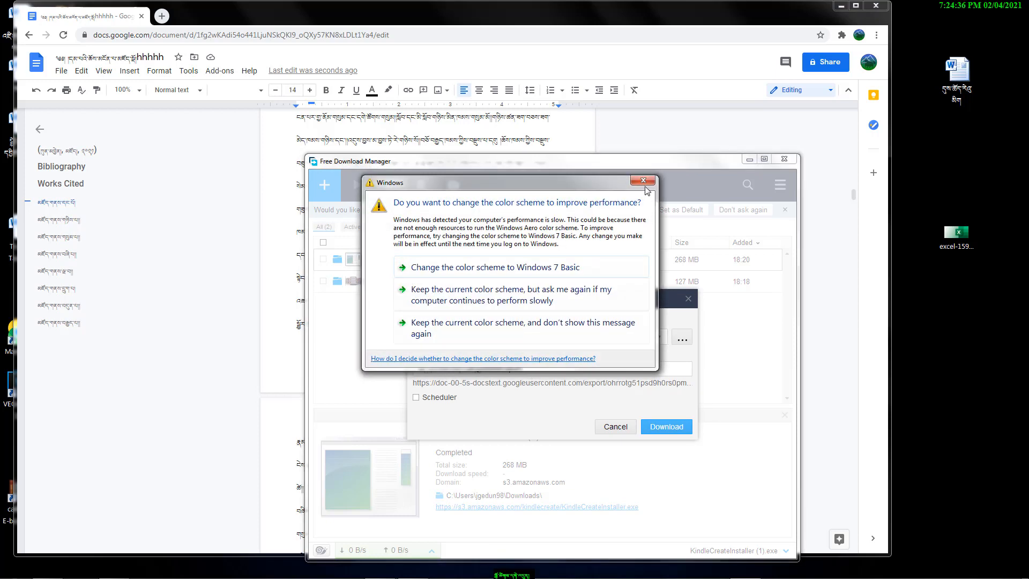
left_click(644, 182)
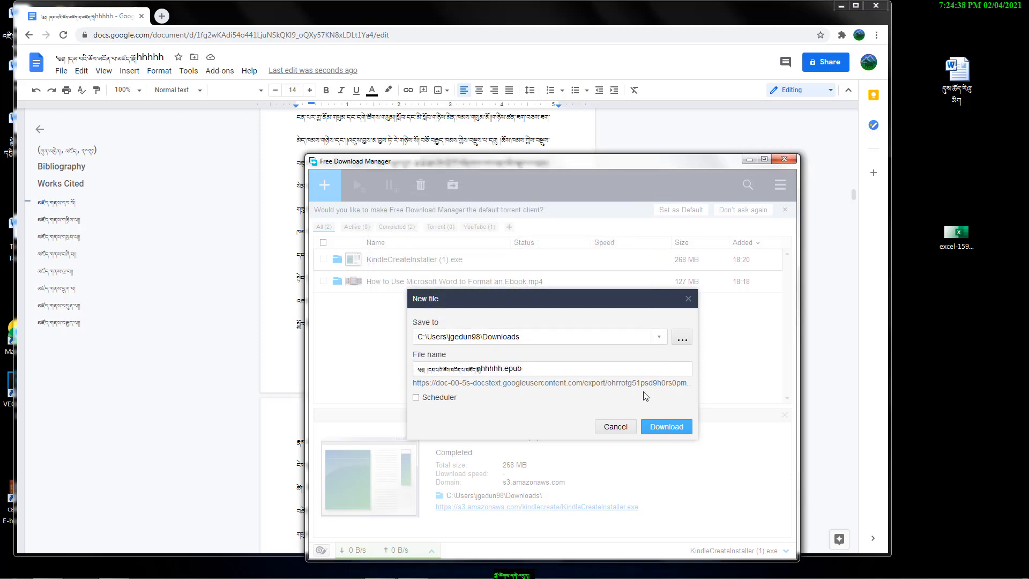
left_click(659, 432)
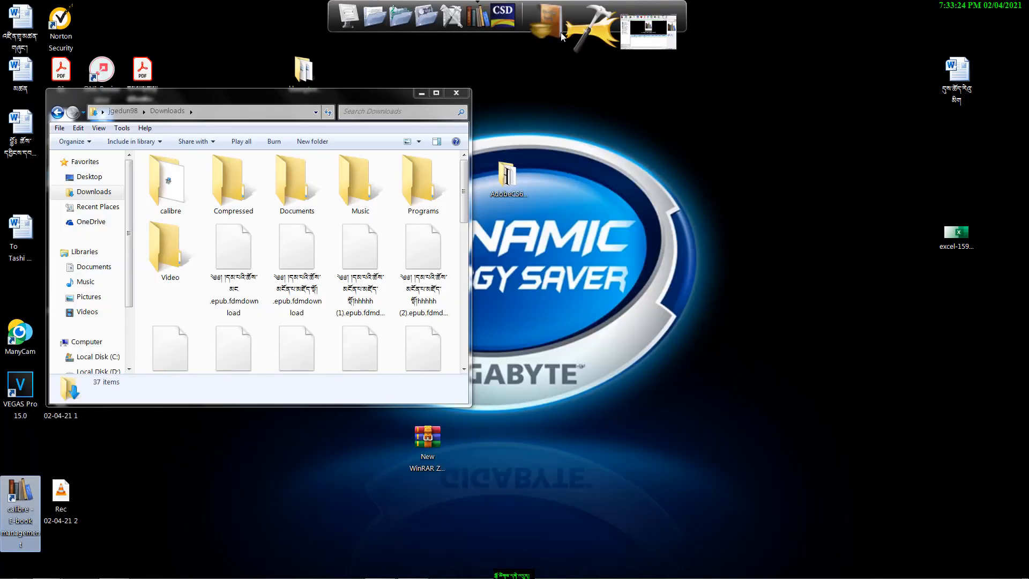
- Switch to calibre, place its window beside the Downloads folder, and bring the folder window to the front
left_click(625, 30)
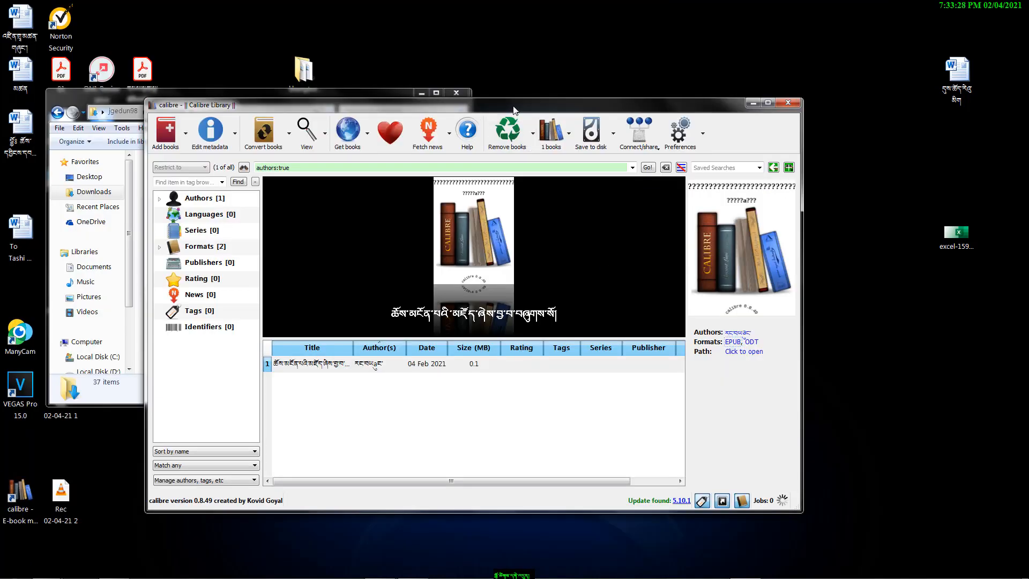
left_click_drag(492, 98, 768, 87)
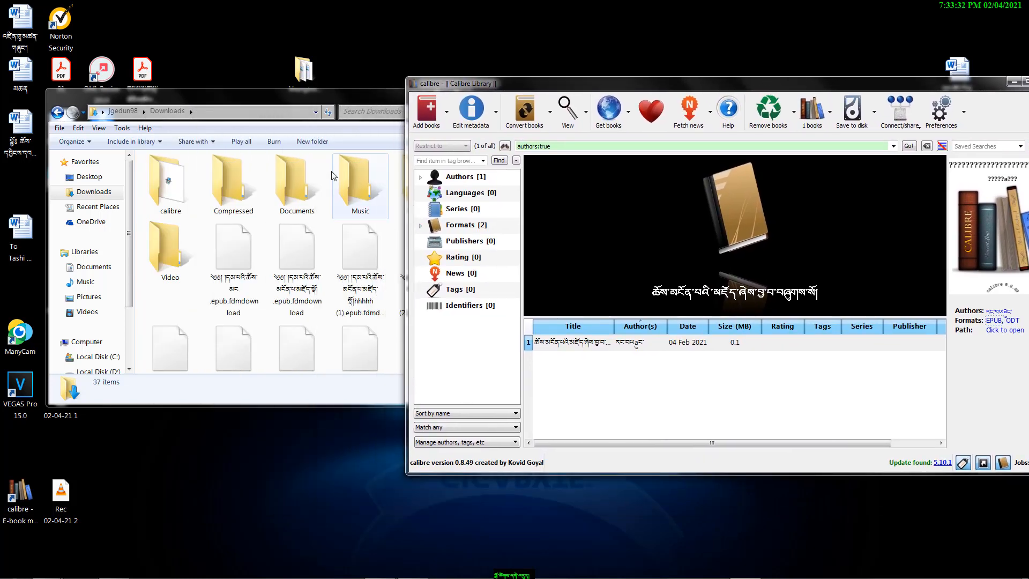
left_click(306, 105)
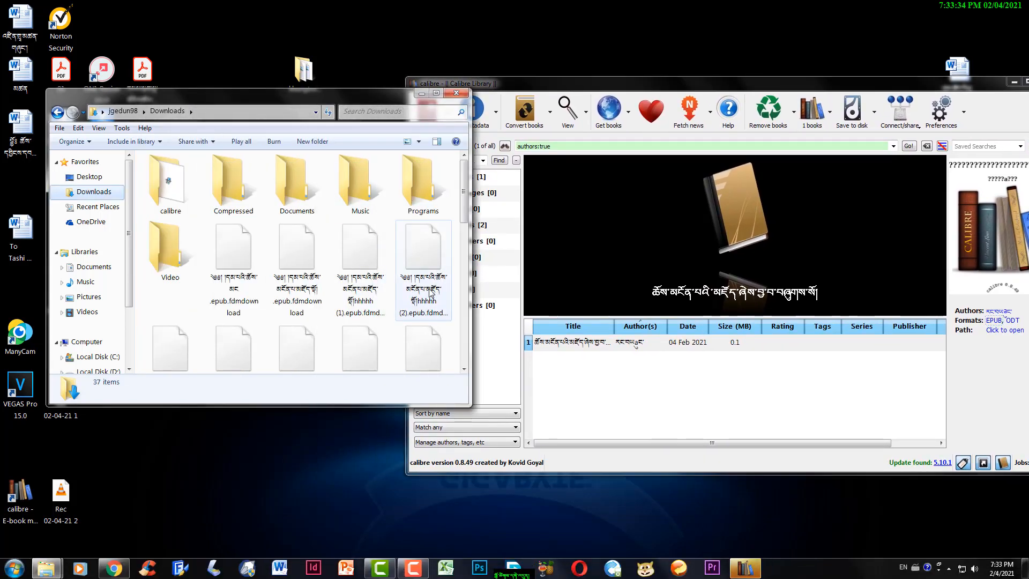
- Add the EPUB file ending in "(2).epub" from the Downloads folder to the calibre library, and close the folder window
scroll(387, 276, "down", 3)
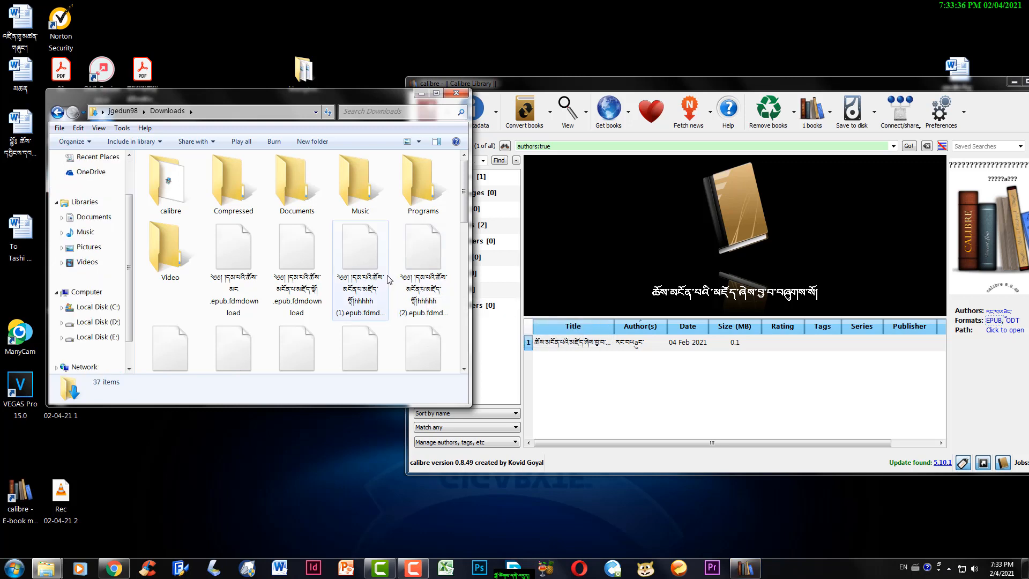
left_click(386, 278)
scroll(389, 278, "down", 1)
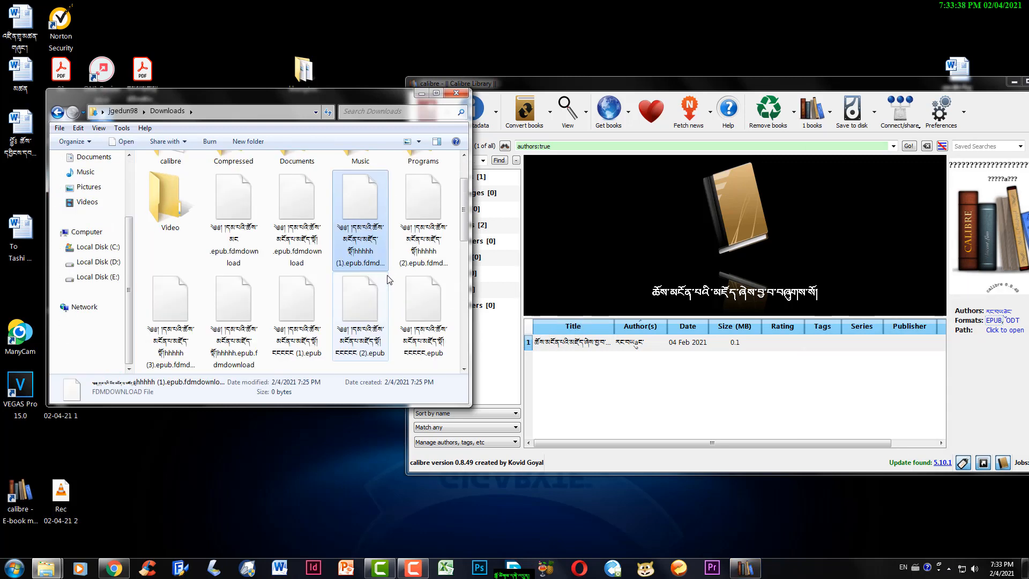
left_click_drag(364, 301, 620, 379)
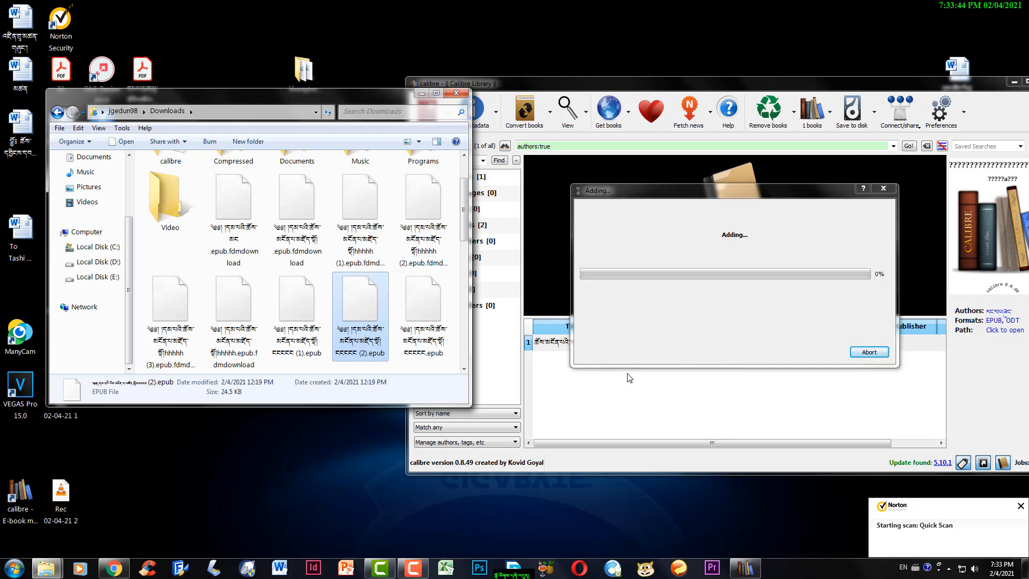
left_click(458, 93)
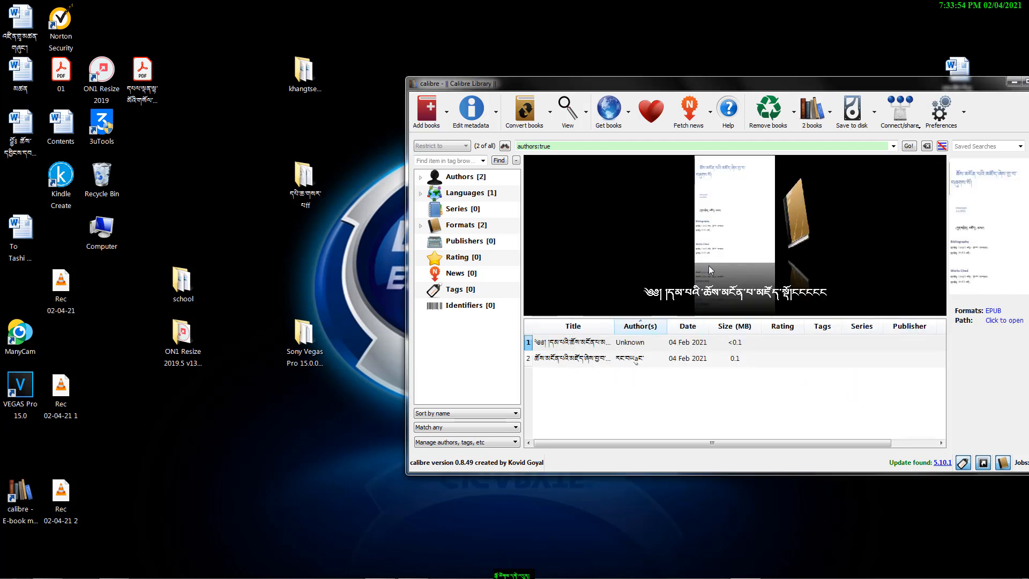
- Open the newly added EPUB book in calibre's E-book Viewer and refresh the desktop
double_click(727, 229)
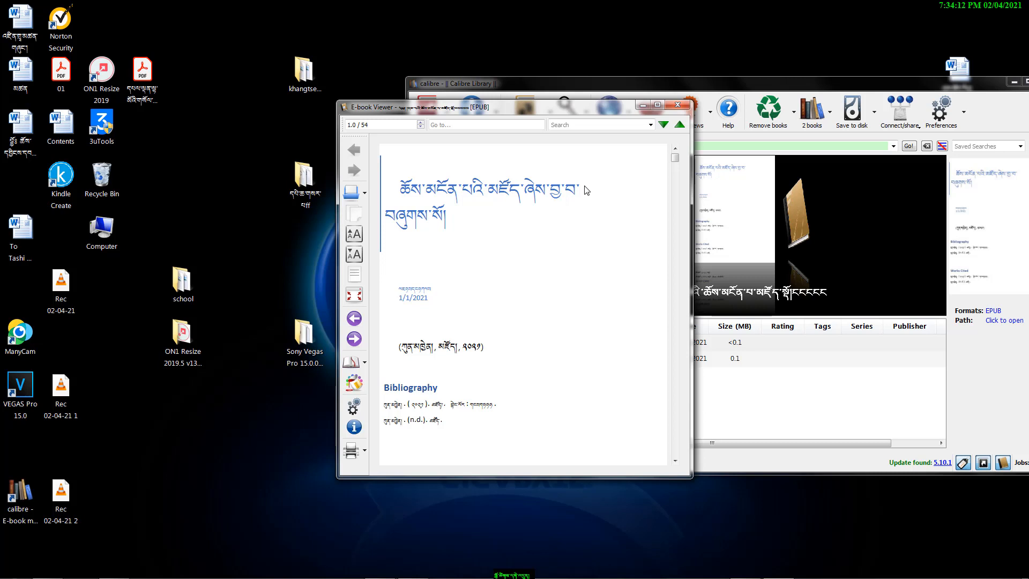
left_click(567, 26)
right_click(567, 24)
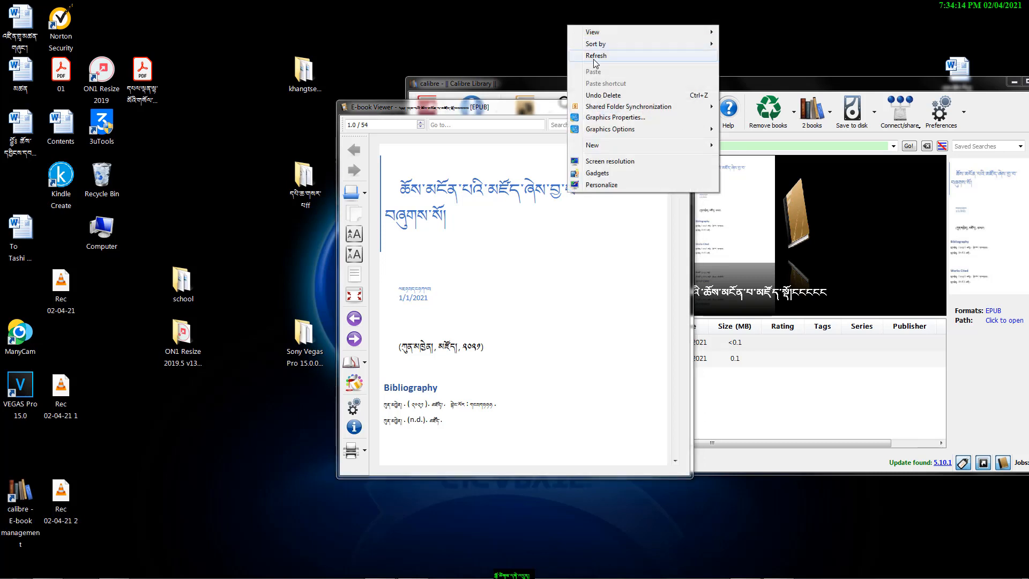
left_click(593, 56)
right_click(553, 32)
left_click(586, 68)
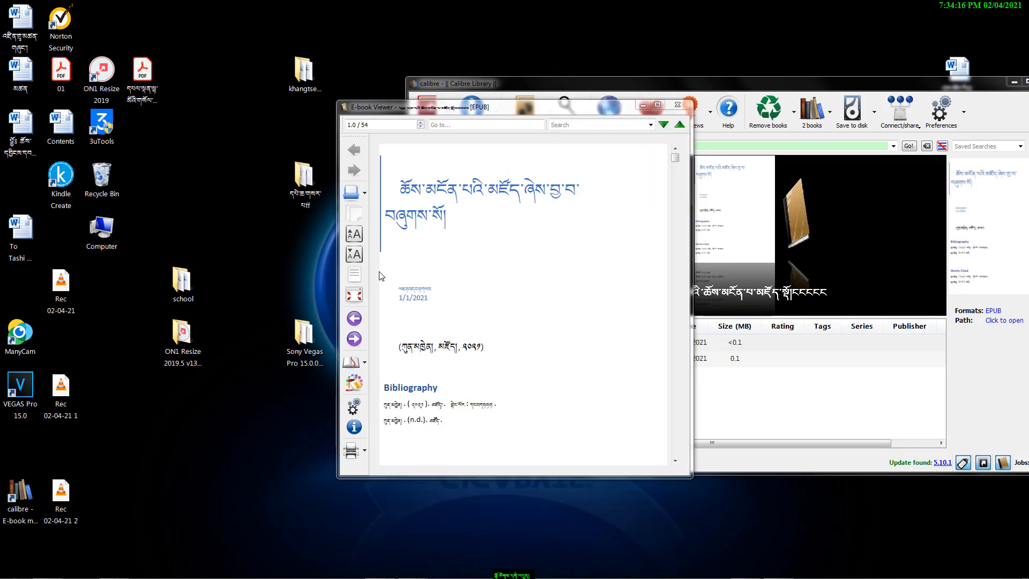
- Page forward through the EPUB to examine its title page, chapter headings and Tibetan body text
left_click(353, 283)
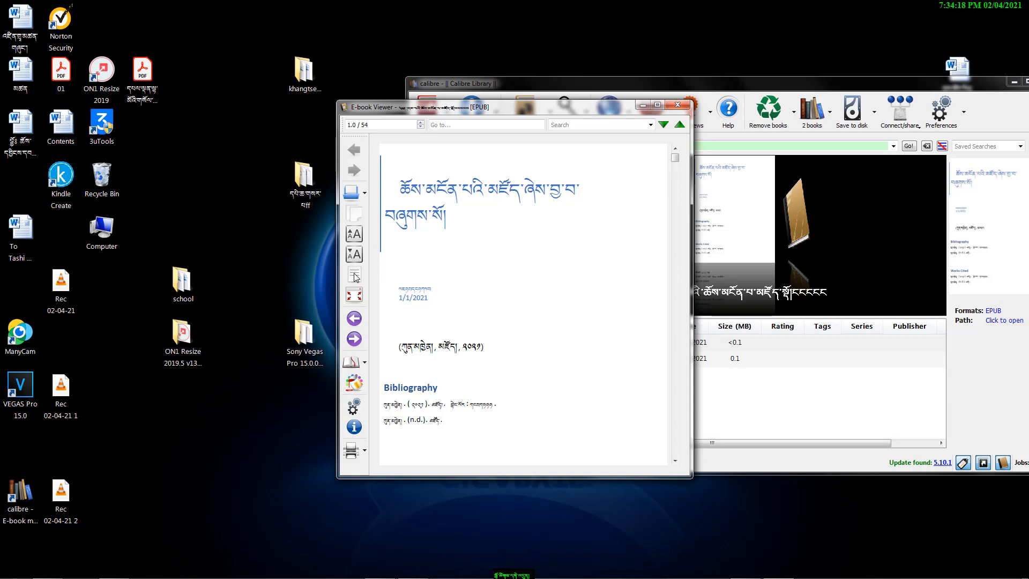
left_click(358, 339)
left_click(358, 339)
left_click(358, 339)
left_click(358, 339)
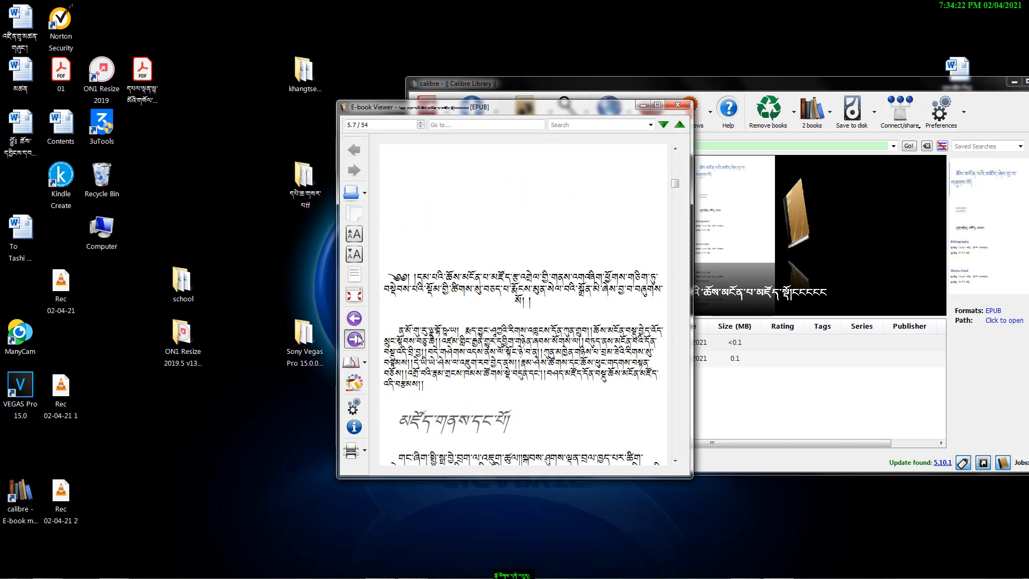
left_click(358, 339)
left_click(358, 339)
left_click(358, 338)
left_click(358, 338)
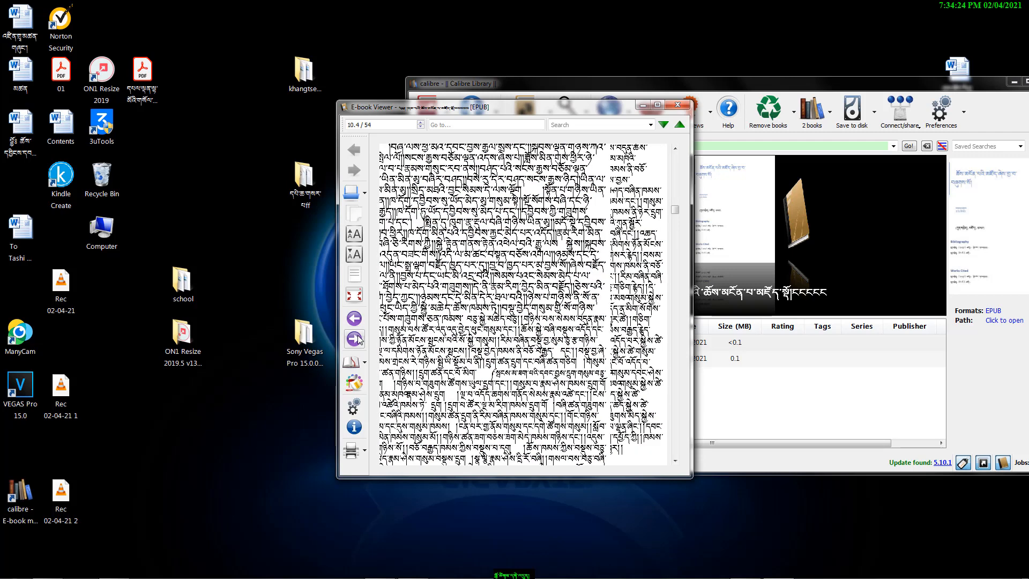
left_click(358, 339)
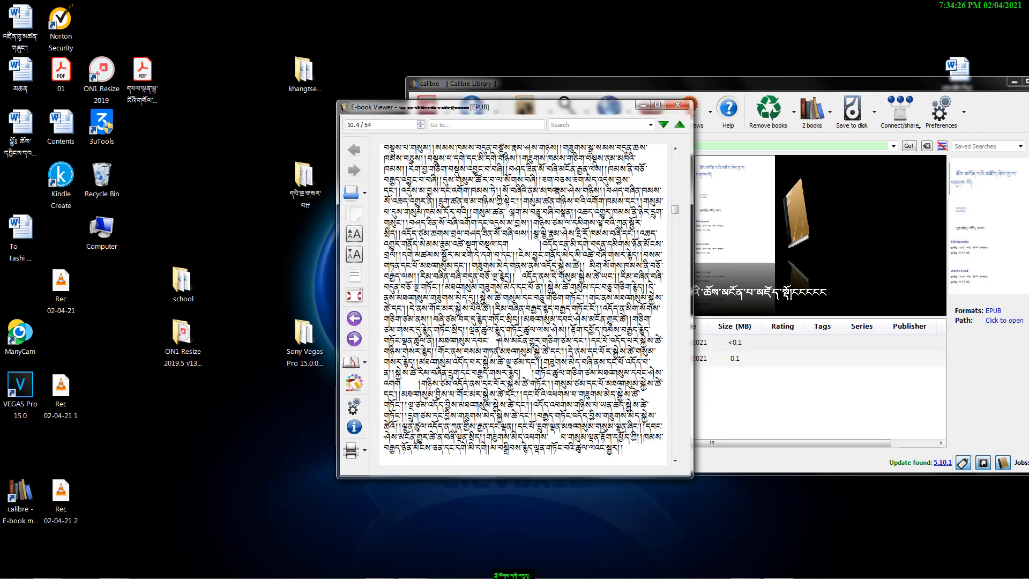
left_click(357, 341)
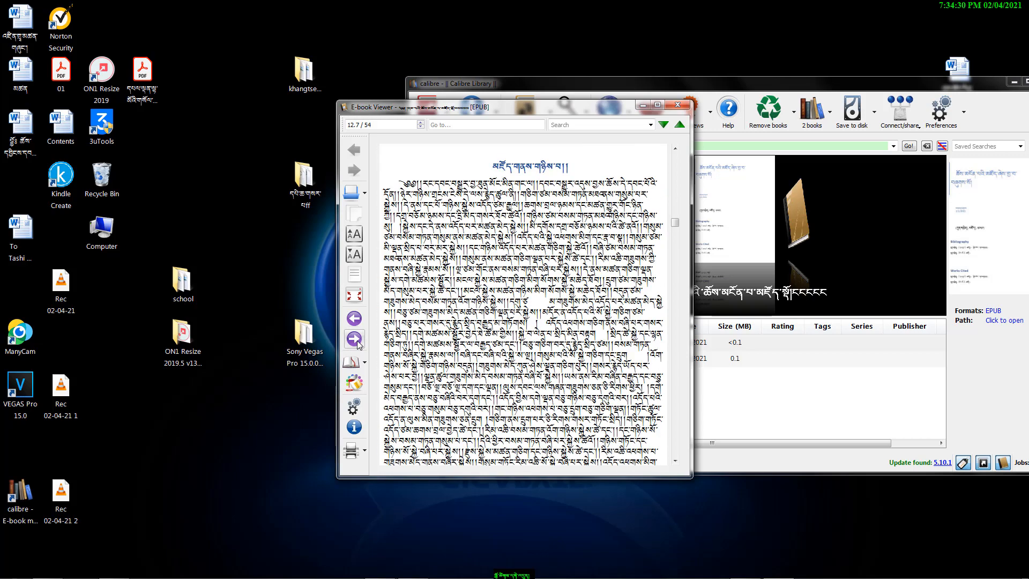
left_click(357, 341)
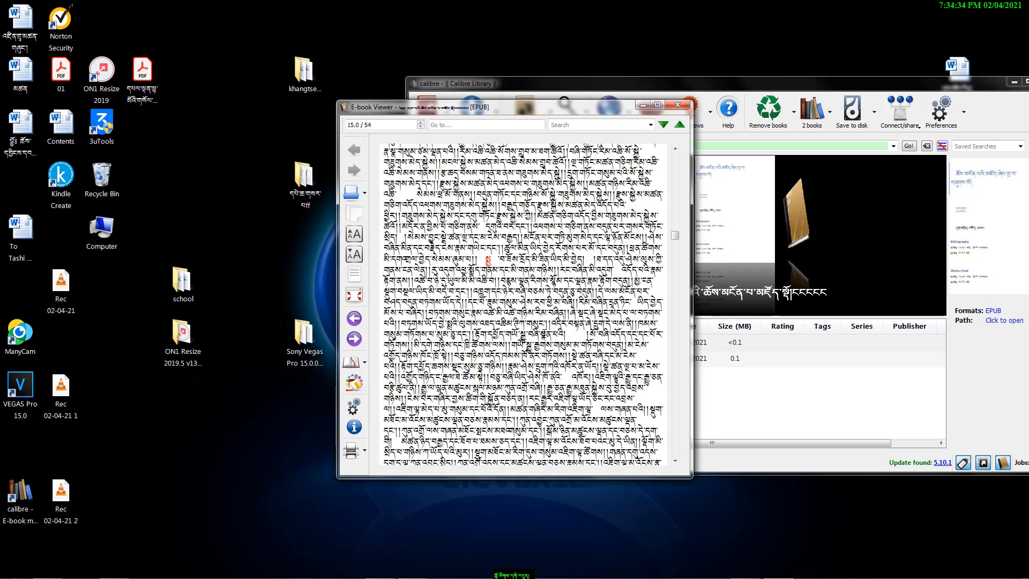
left_click(356, 340)
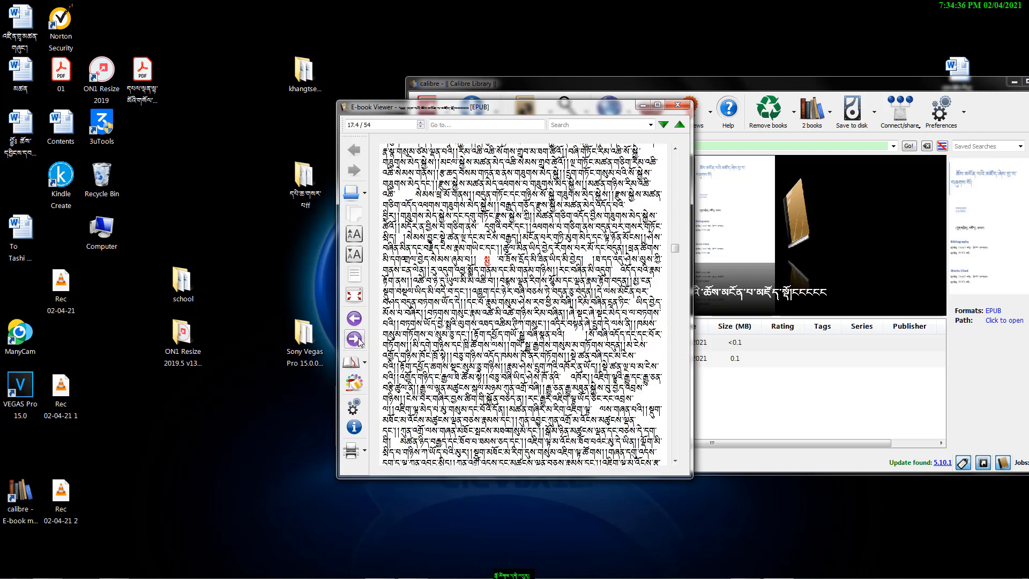
- Page further through the EPUB, close the E-book Viewer, and move the calibre window toward the centre of the desktop
left_click(356, 340)
left_click(355, 340)
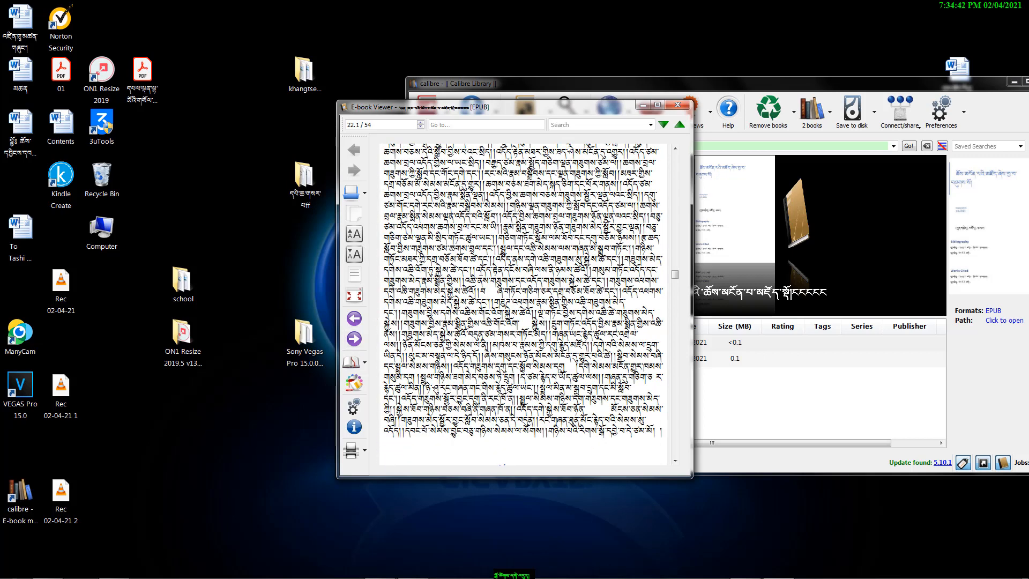
left_click(678, 105)
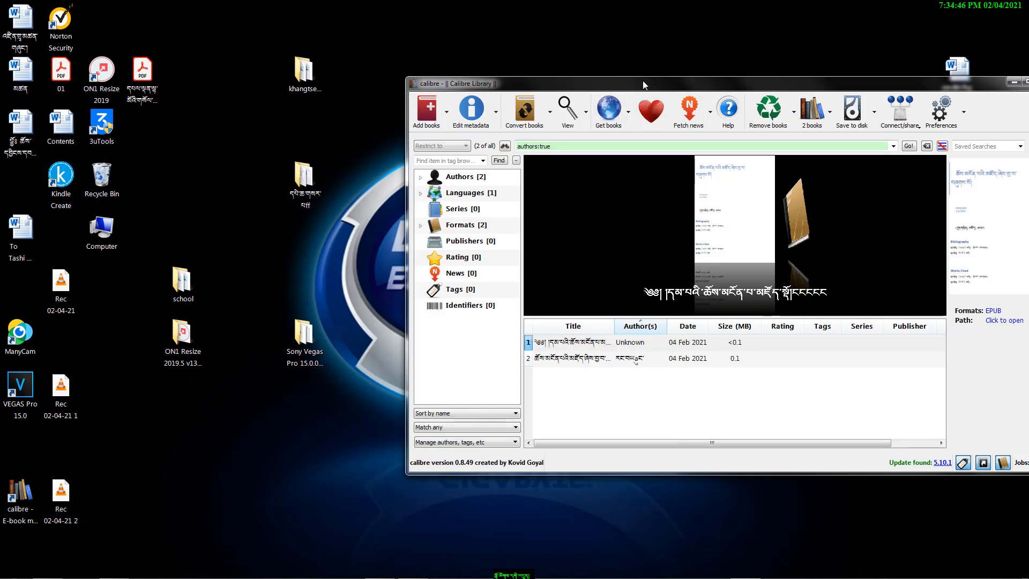
left_click_drag(642, 80, 457, 105)
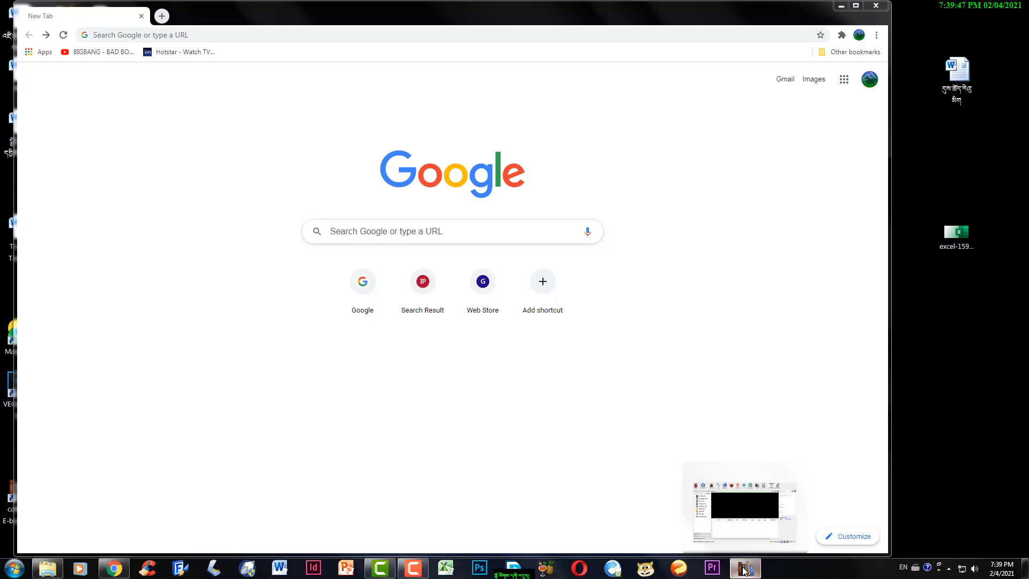
- Check the calibre window, switch to Chrome, search Google for "calibre ebook reader" and open the calibre website's download page
left_click(742, 570)
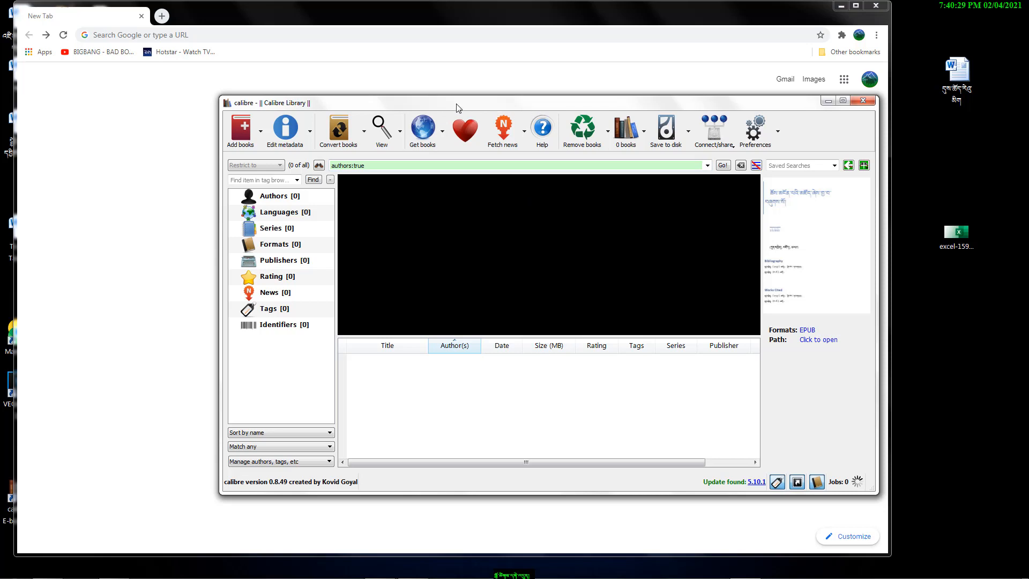
left_click(221, 74)
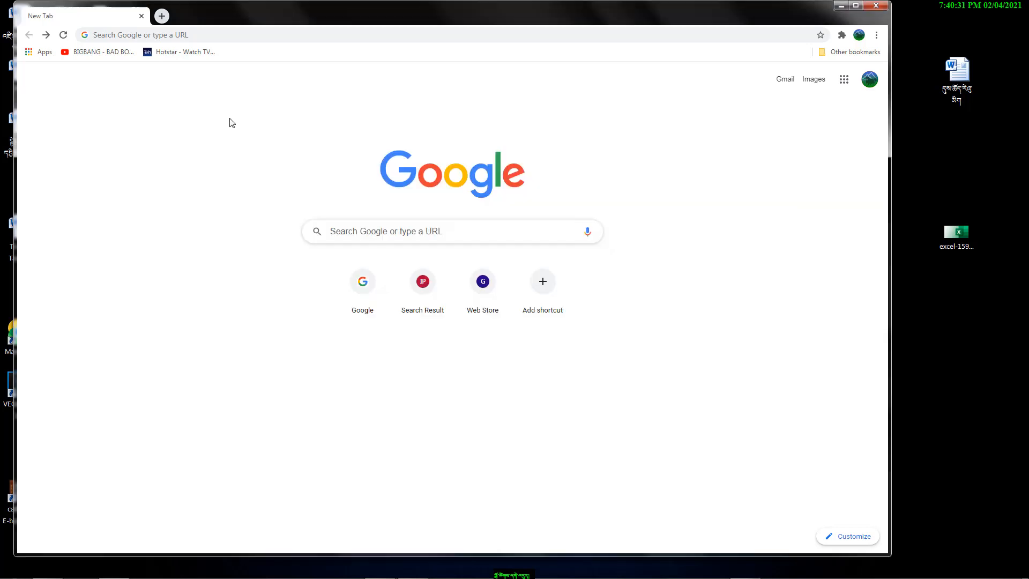
left_click(403, 235)
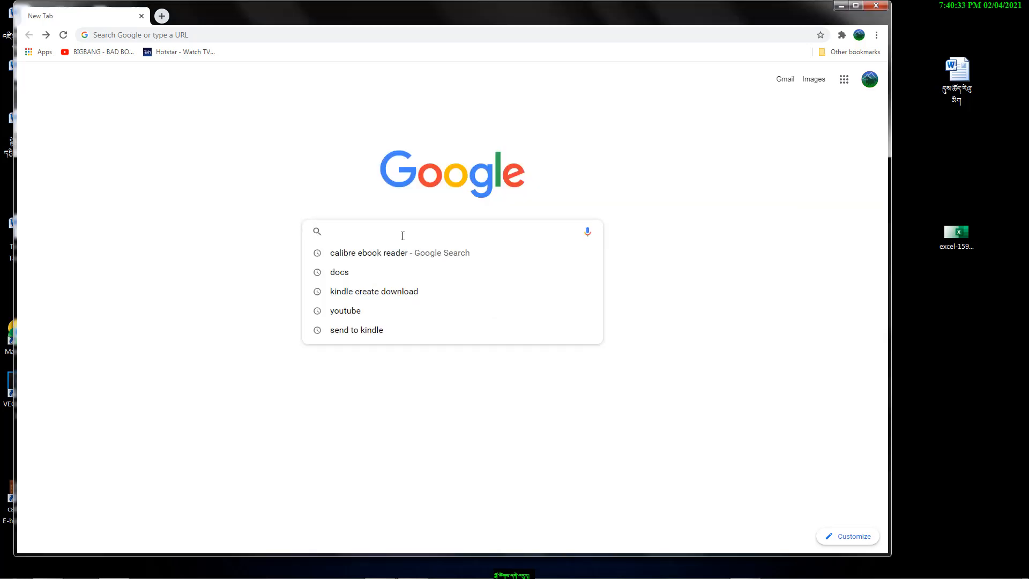
left_click(363, 256)
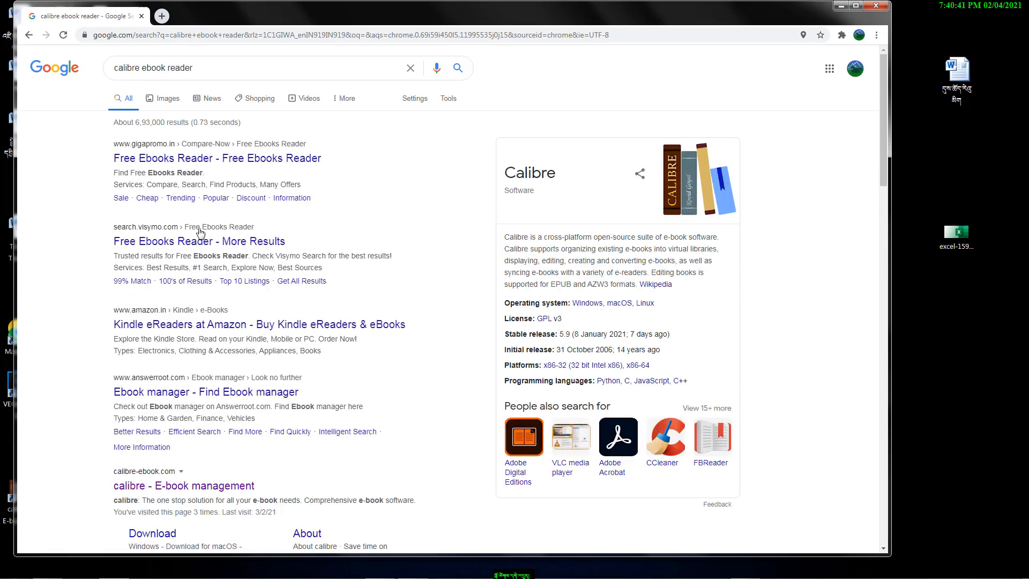
left_click(212, 494)
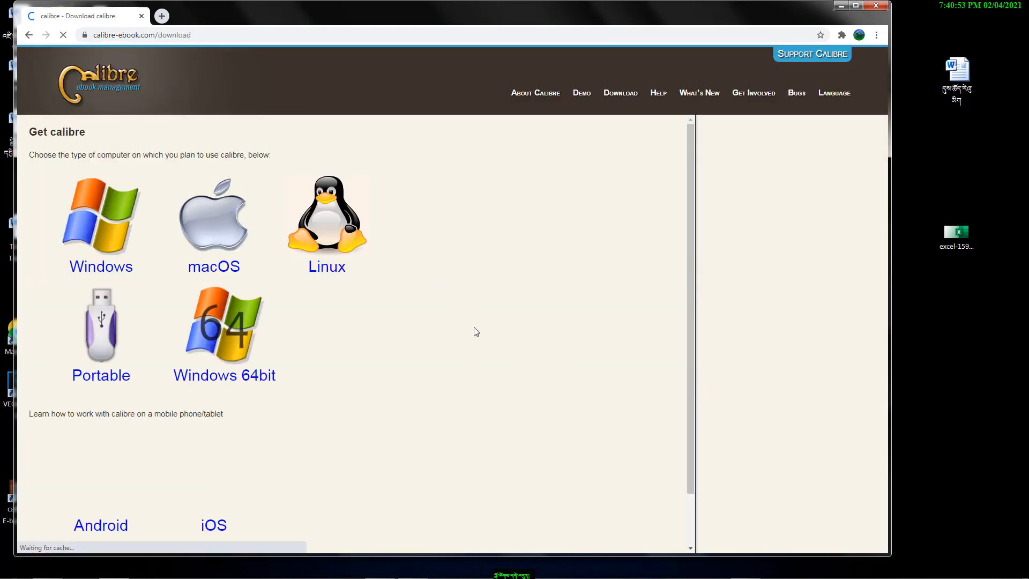
- Maximize the browser, open calibre's Windows download page, and start downloading the installer from alternate download location #2
left_click(856, 7)
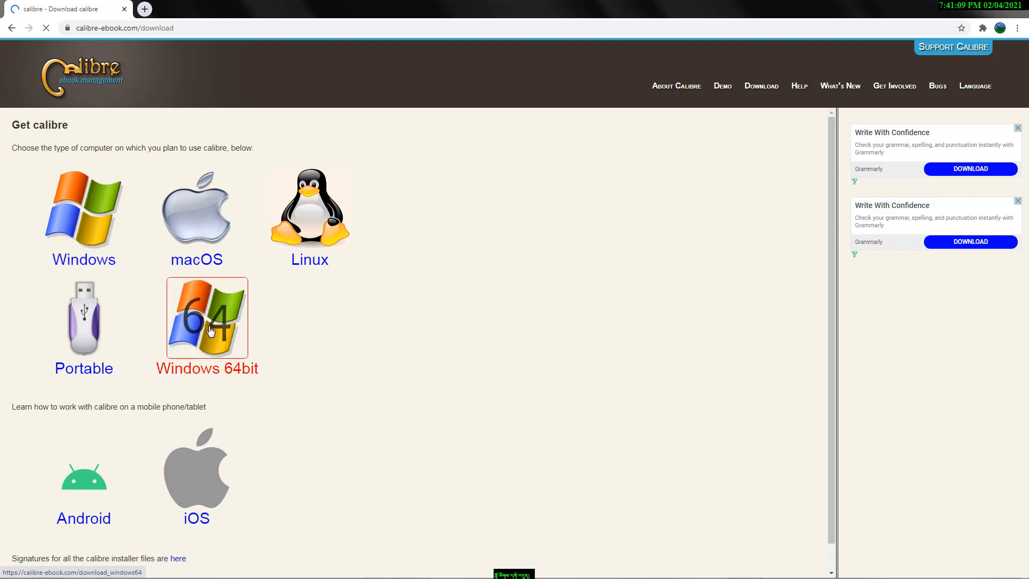
left_click(77, 231)
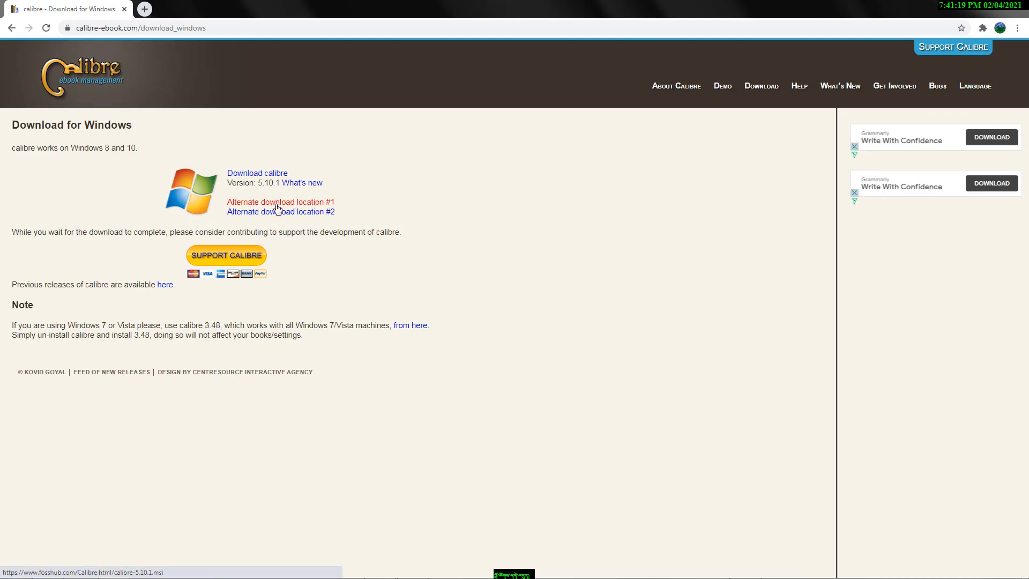
left_click(319, 216)
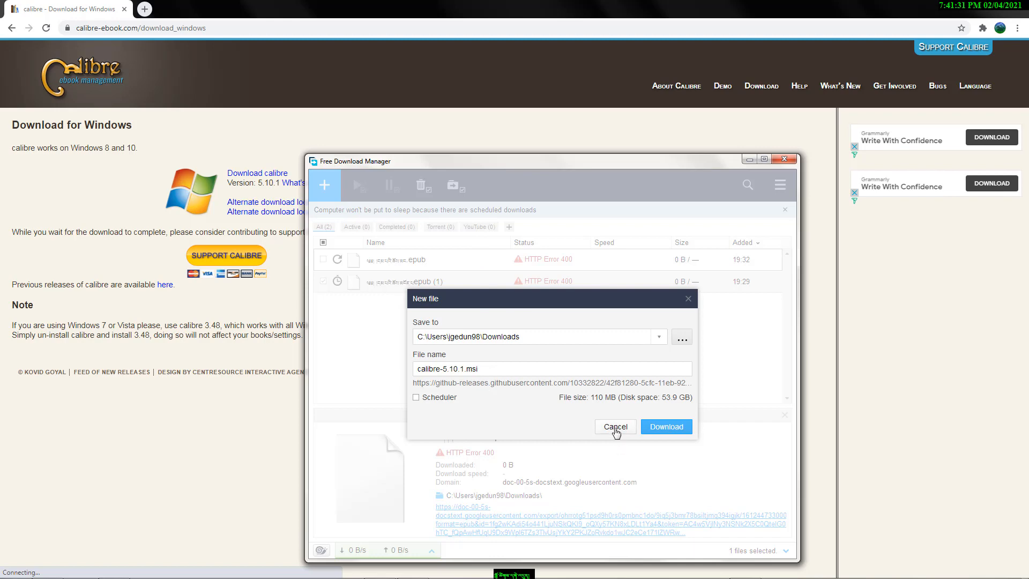
- Cancel the calibre-5.10.1.msi download and close the download manager, the browser and the Save As dialog
left_click(616, 426)
left_click(791, 162)
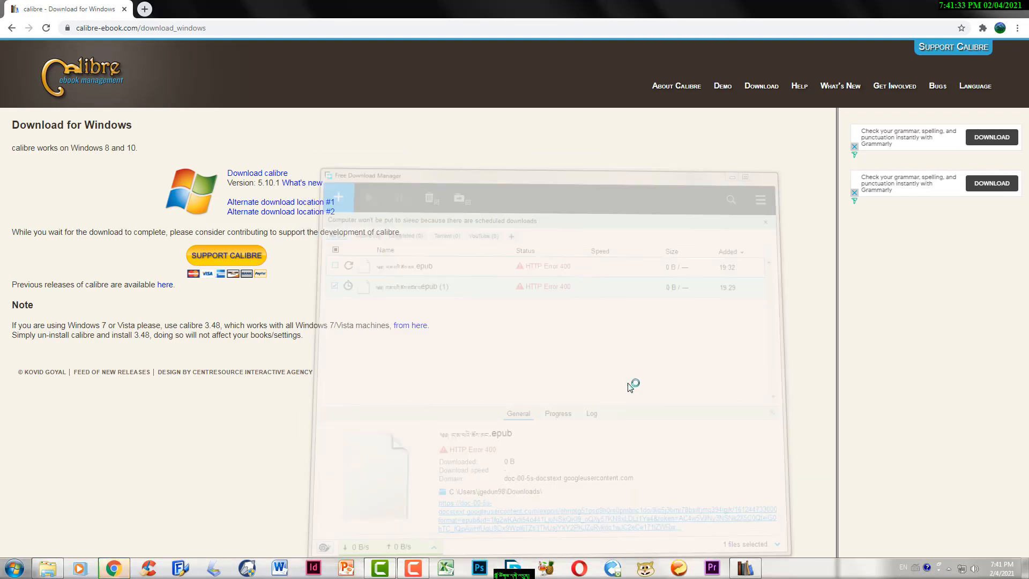
left_click(982, 5)
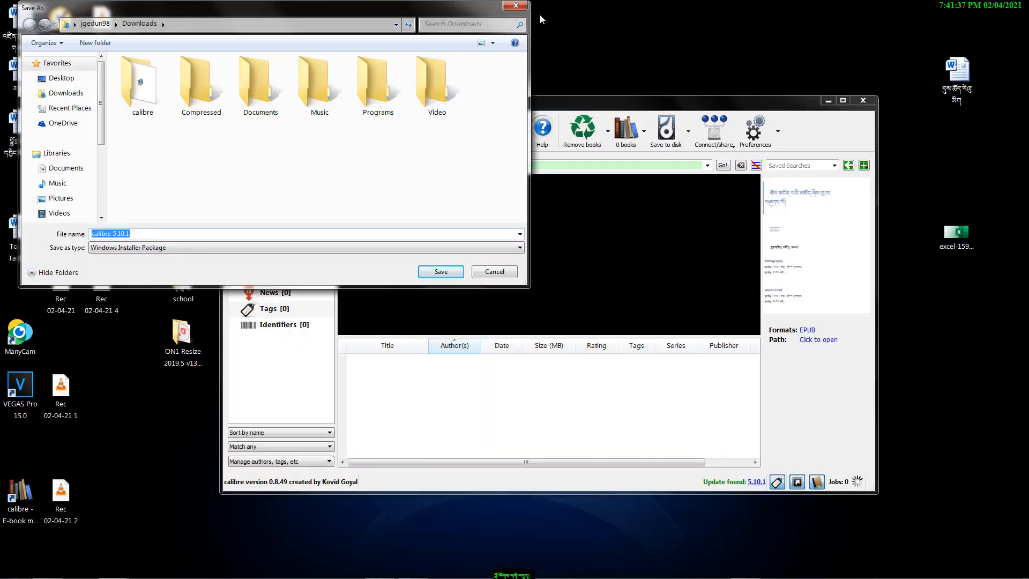
left_click(515, 5)
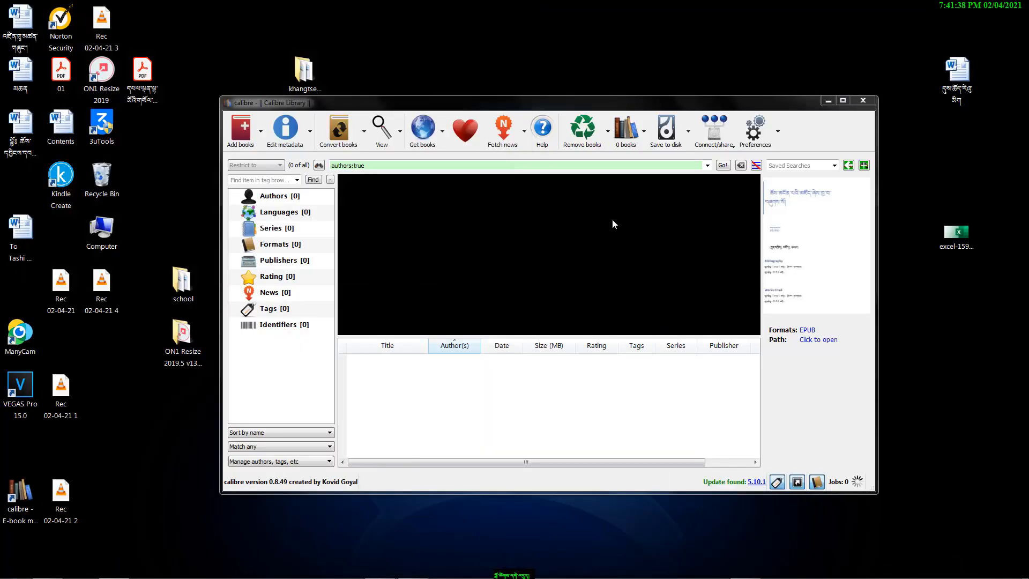
- Maximize calibre and add the OpenDocument file whose name ends in "hhhhh" to the library
left_click(843, 100)
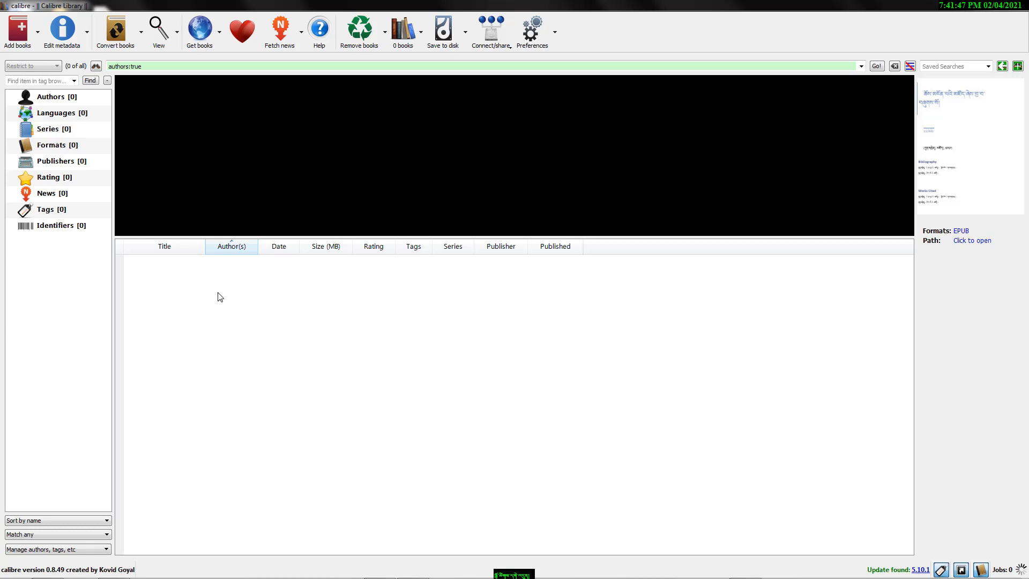
left_click(21, 39)
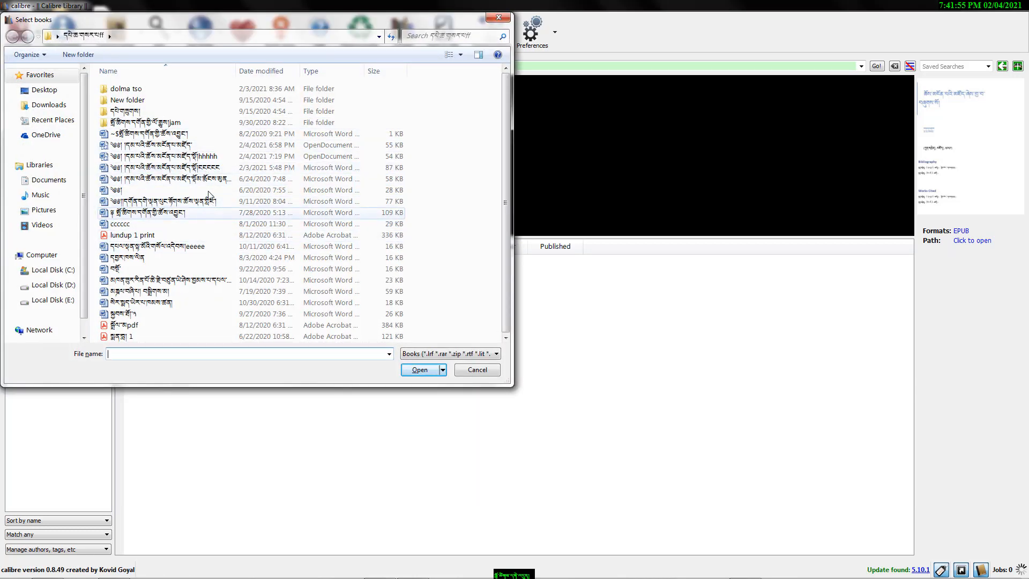
left_click(209, 156)
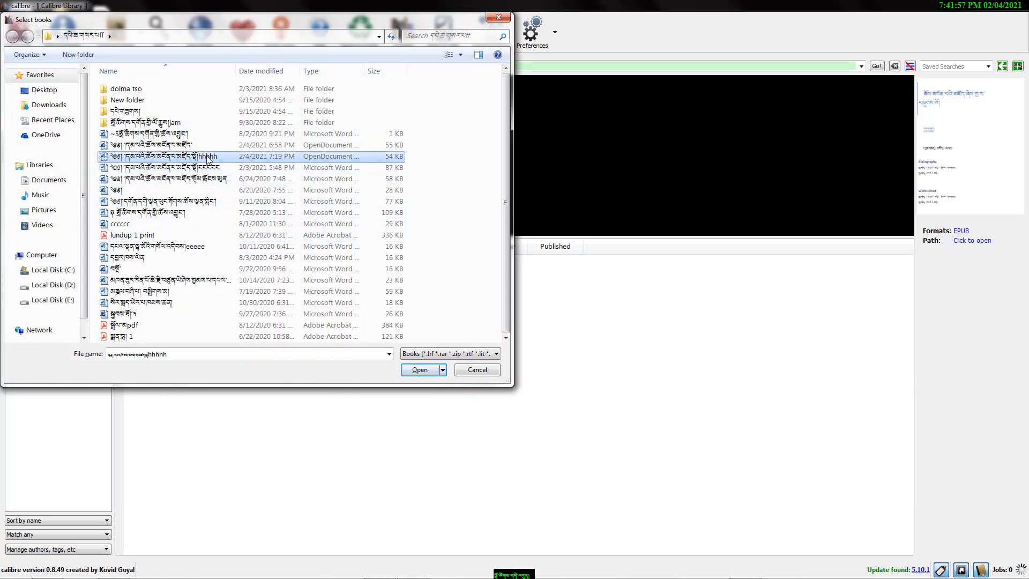
left_click(432, 372)
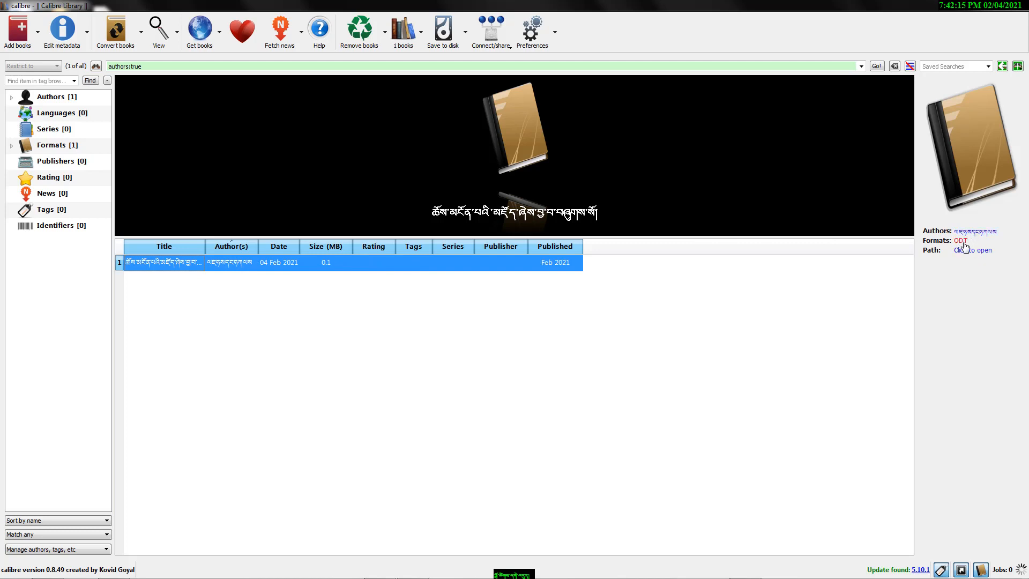
- View the added book's folder on disk, minimize it, and dismiss the Windows color scheme dialog
left_click(981, 255)
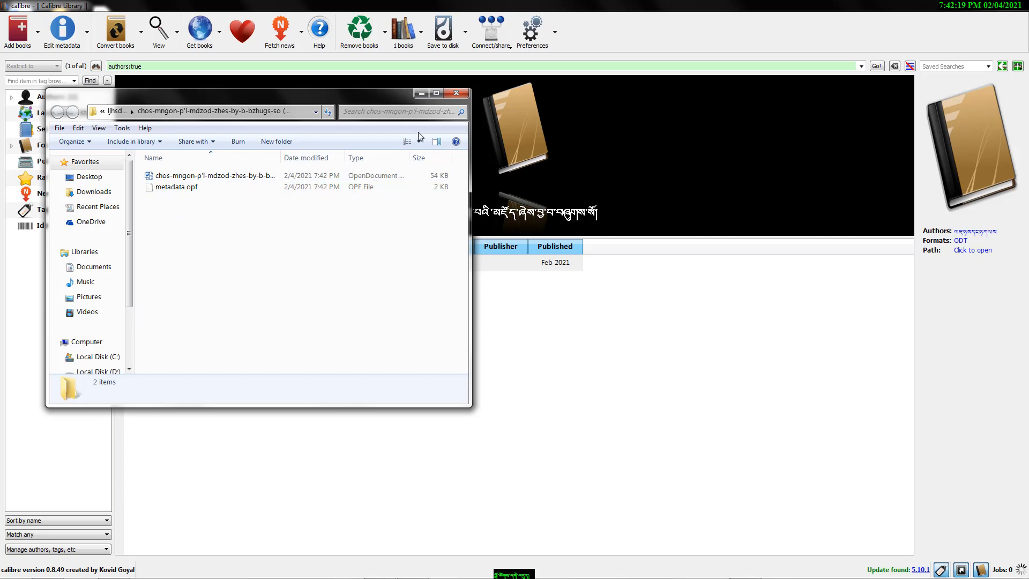
left_click(421, 93)
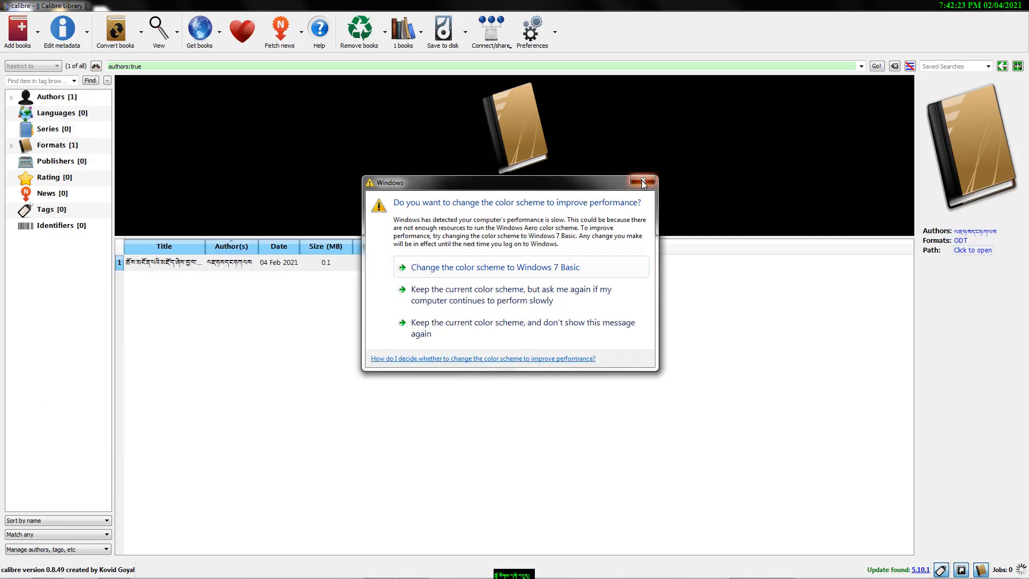
left_click(643, 180)
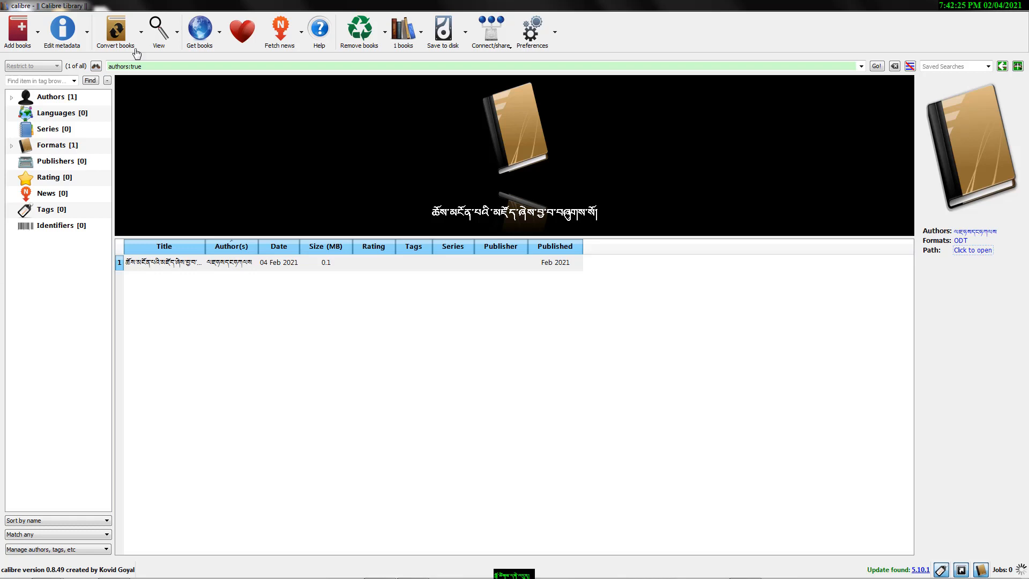
- Edit the book's metadata and replace the garbled author entry with the author's name in Tibetan
left_click(63, 32)
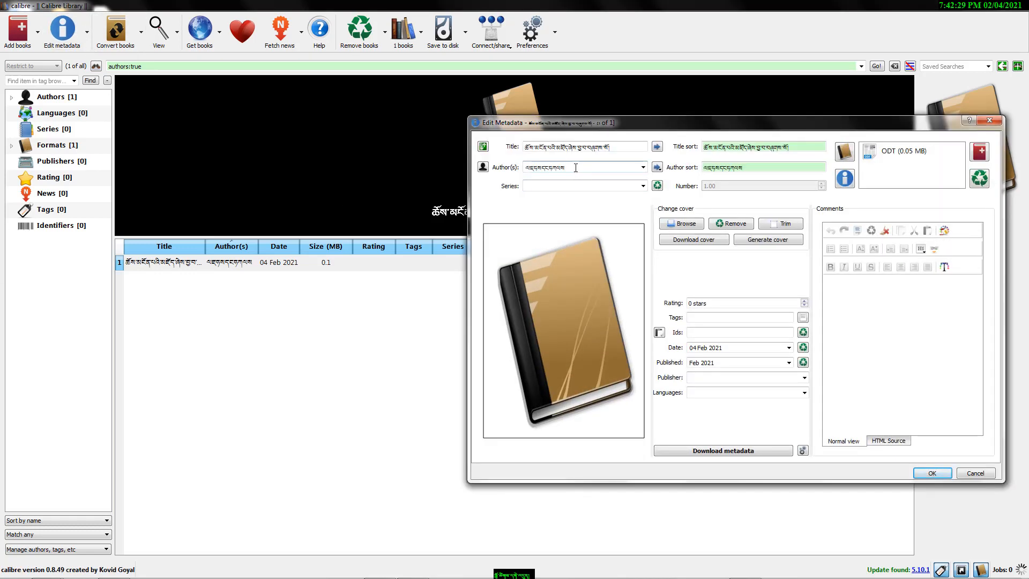
left_click_drag(577, 167, 520, 168)
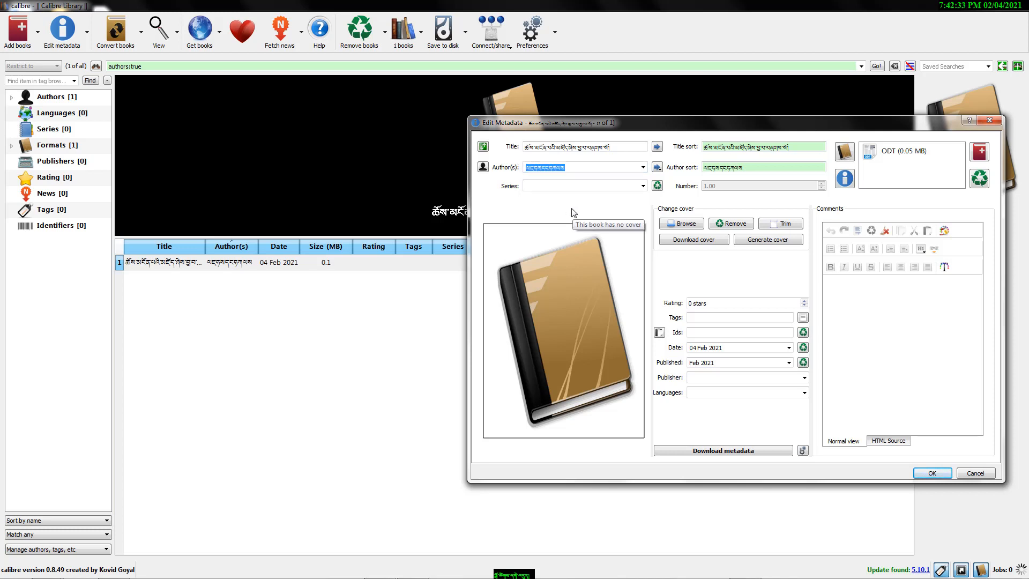
type("k")
key("BackSpace")
key("BackSpace")
key("BackSpace")
key("BackSpace")
key("BackSpace")
key("BackSpace")
key("BackSpace")
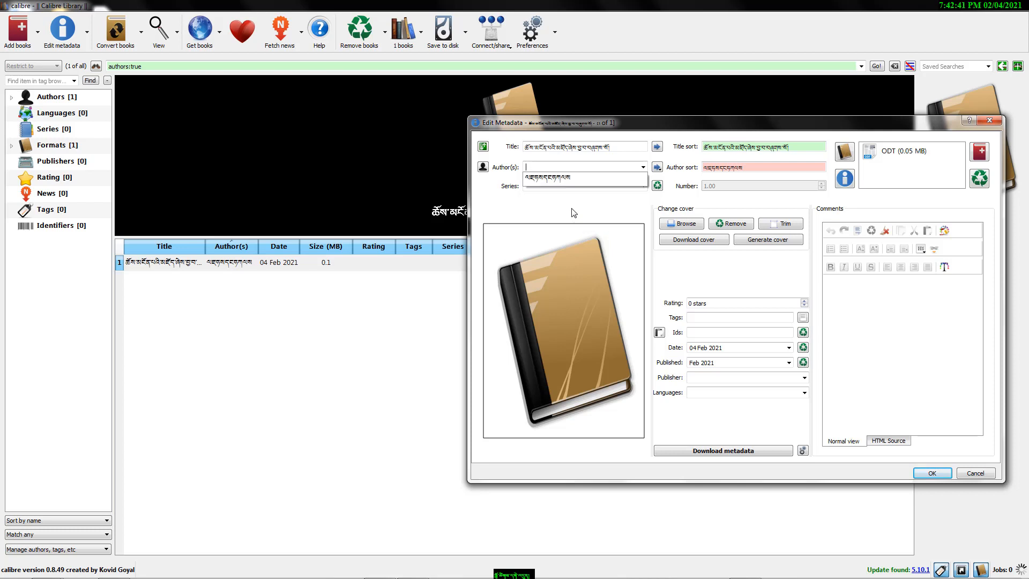
type("ཀུན་མཁྱེན")
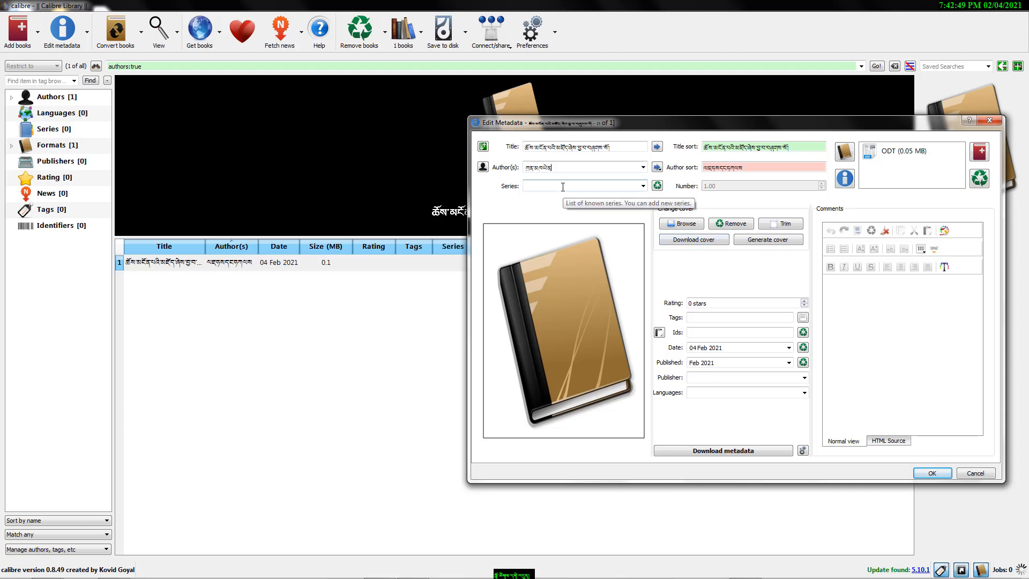
key("BackSpace")
key("BackSpace")
key("BackSpace")
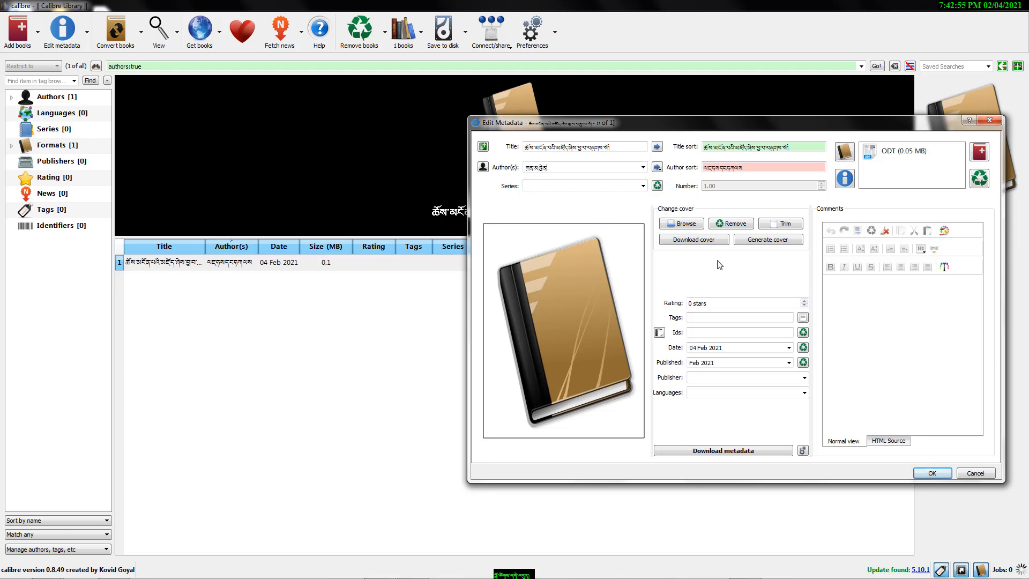
- Generate a default cover, replace it with the orange cover image 001, and save the book's metadata
left_click(773, 241)
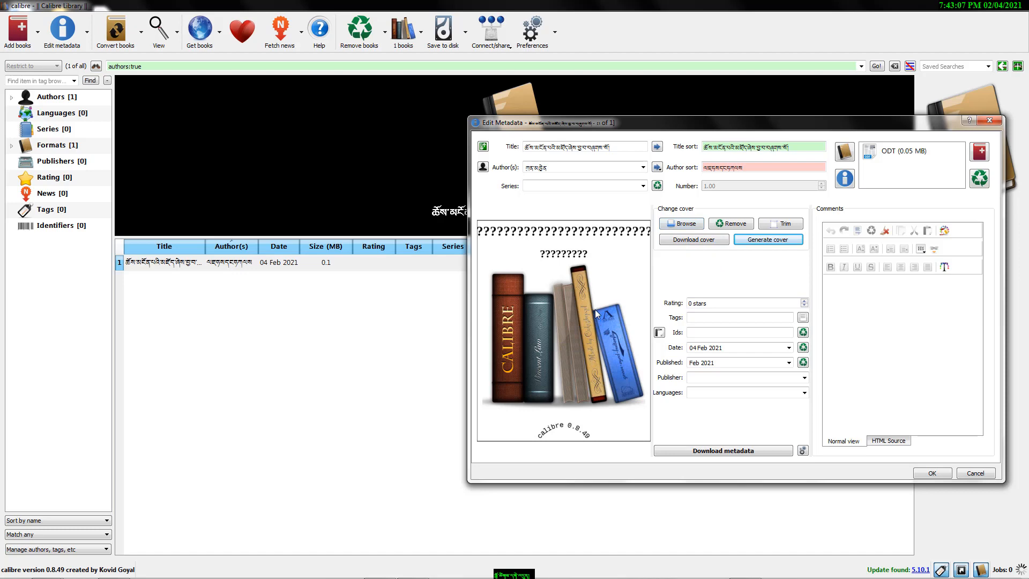
left_click(681, 224)
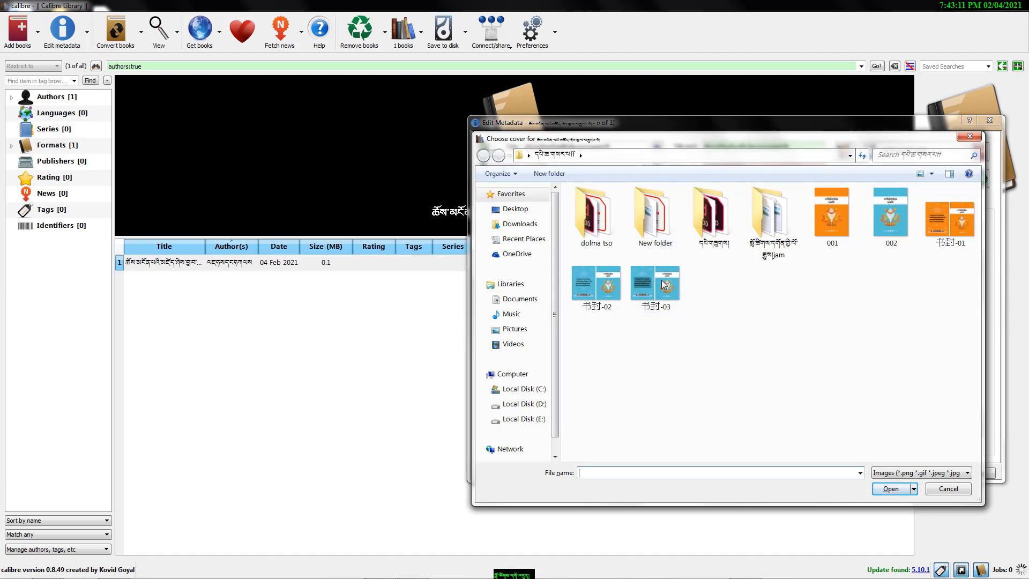
left_click(828, 236)
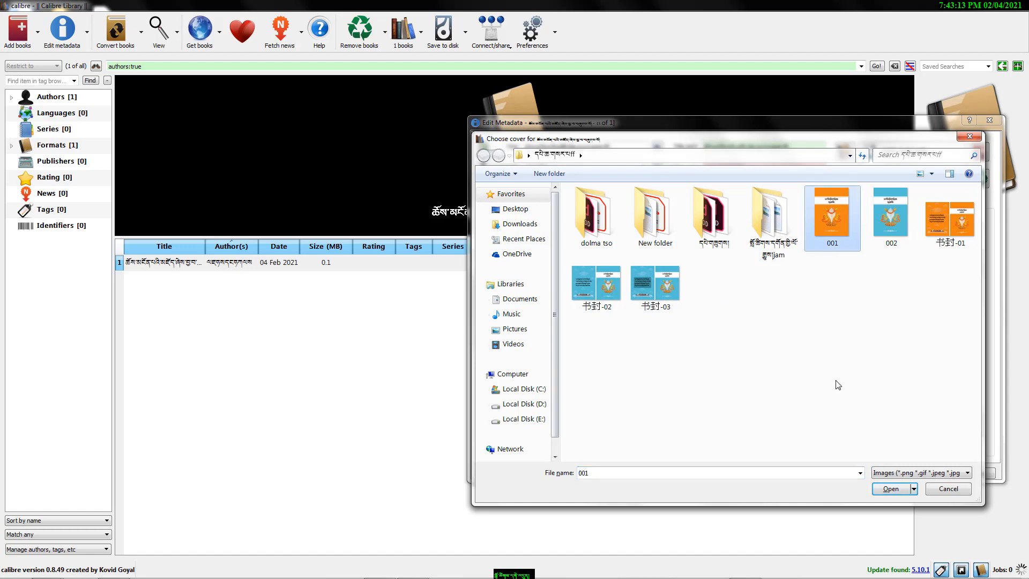
left_click(891, 488)
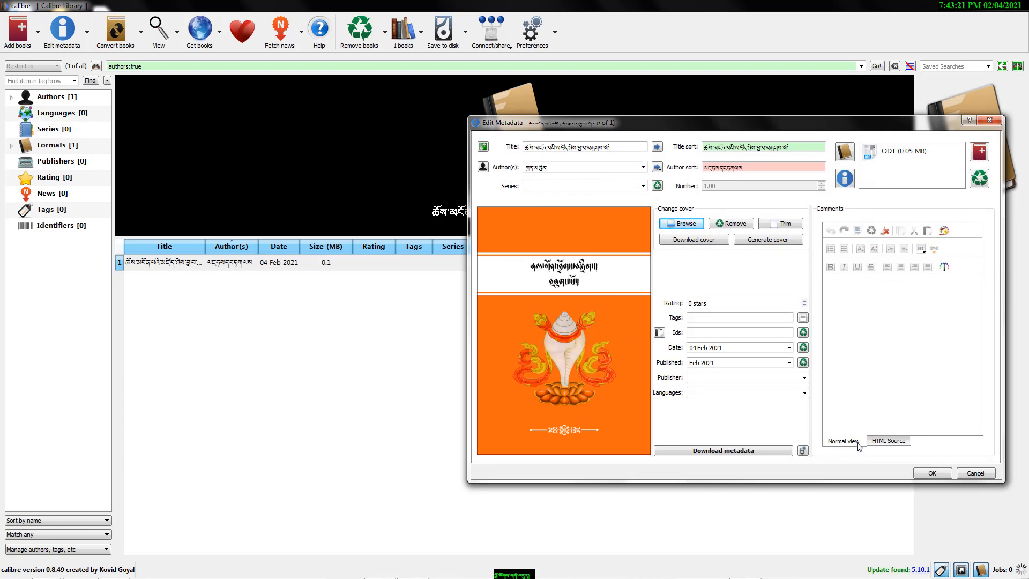
left_click(933, 475)
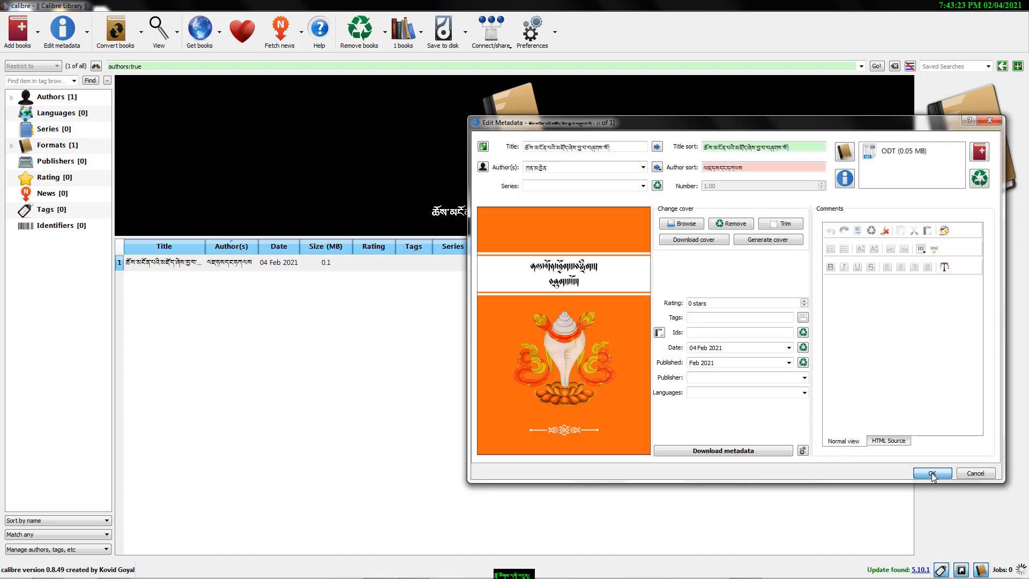
left_click(933, 475)
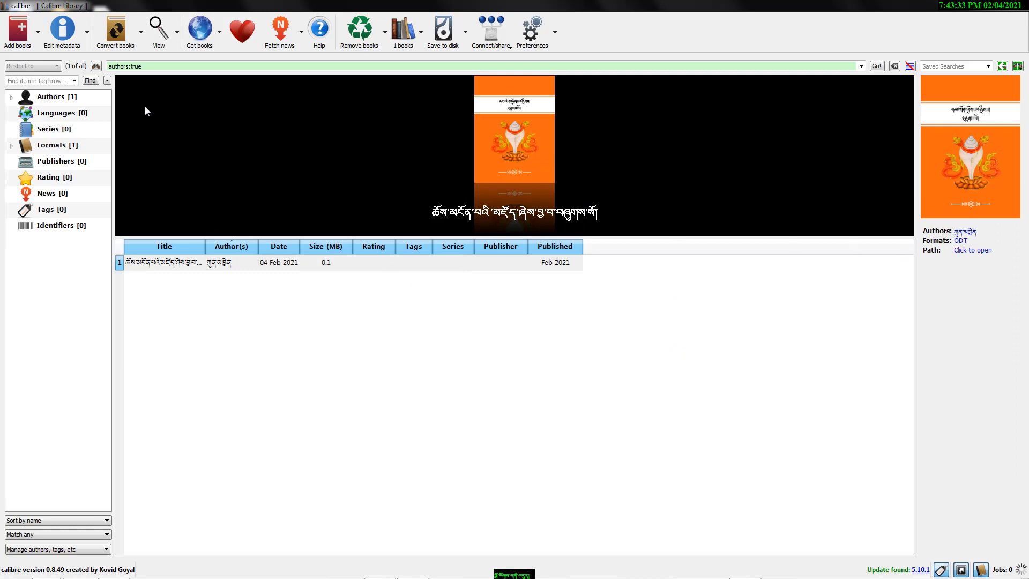
- Convert the book from ODT with EPUB as the output format, reviewing the Metadata and Look & Feel settings
left_click(115, 31)
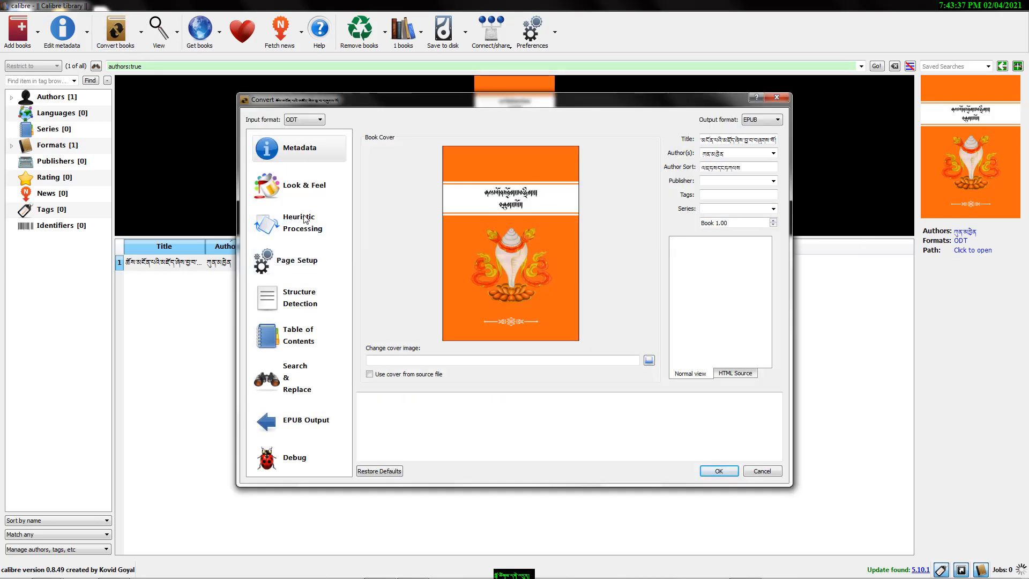
left_click(302, 184)
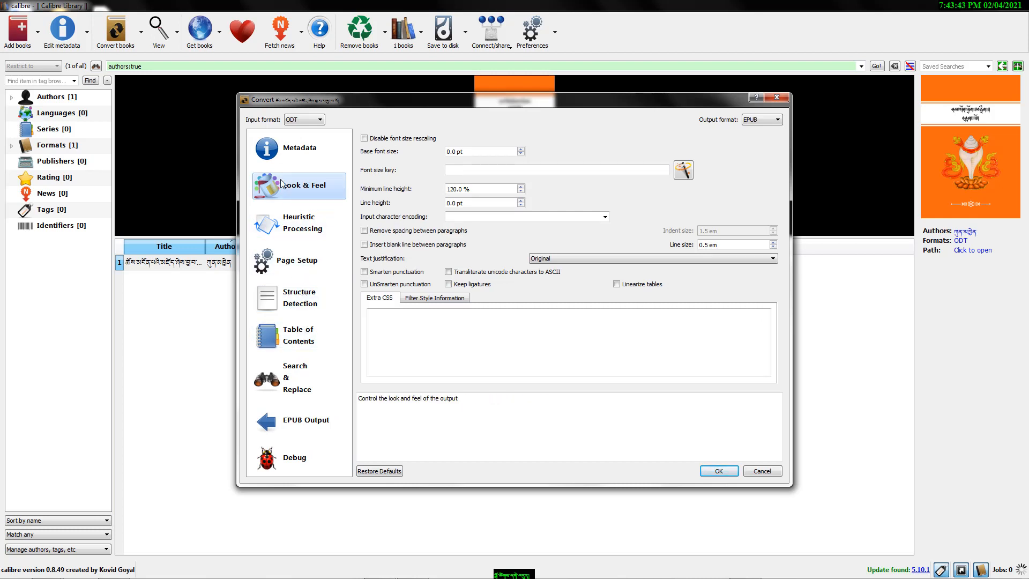
left_click(300, 149)
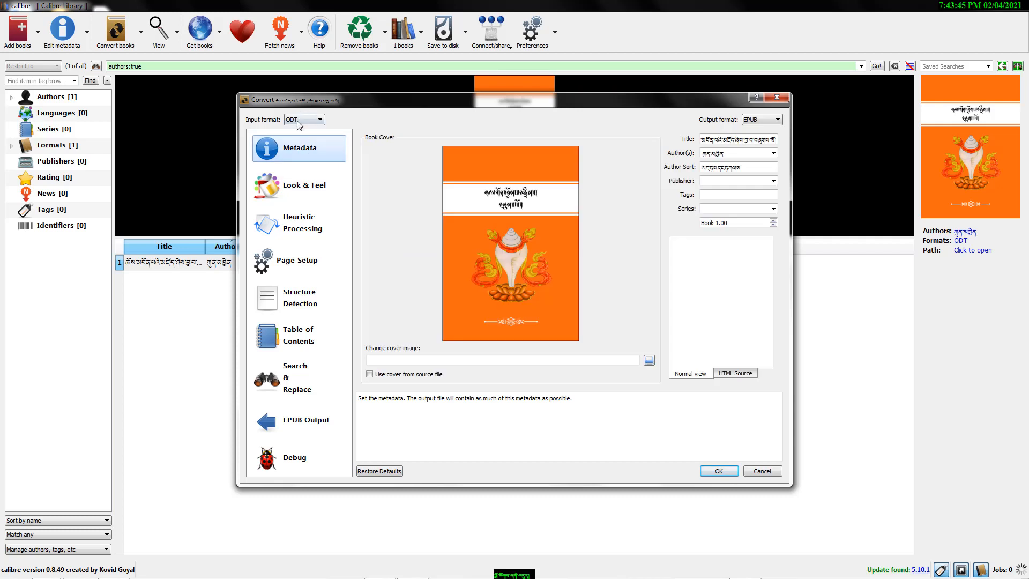
left_click(766, 122)
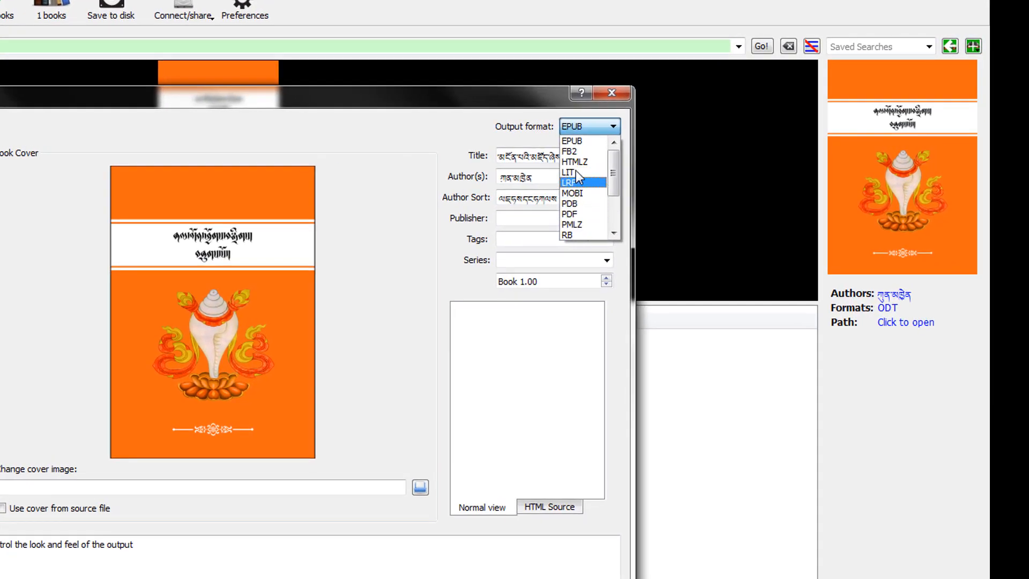
left_click(582, 140)
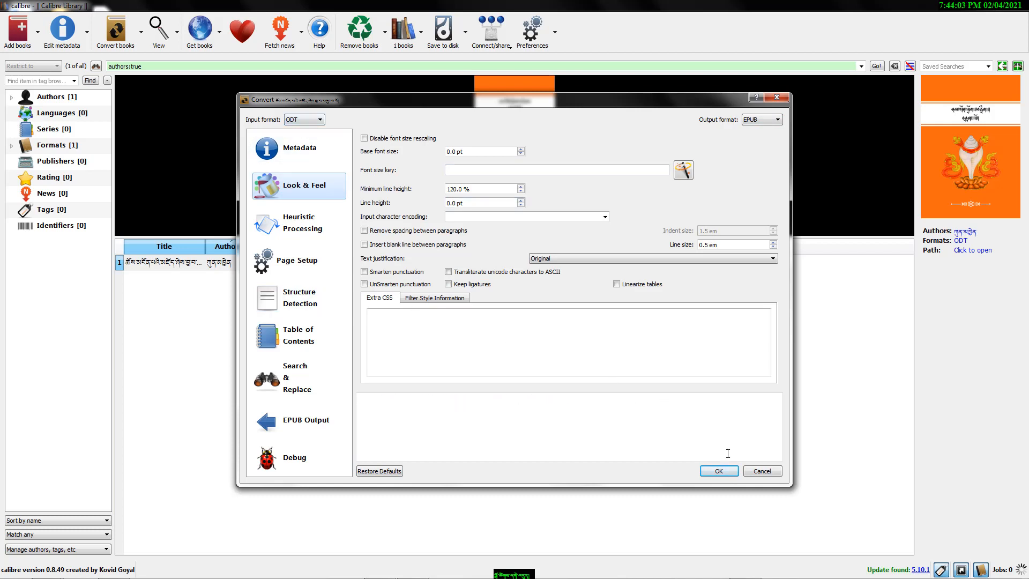
left_click(719, 471)
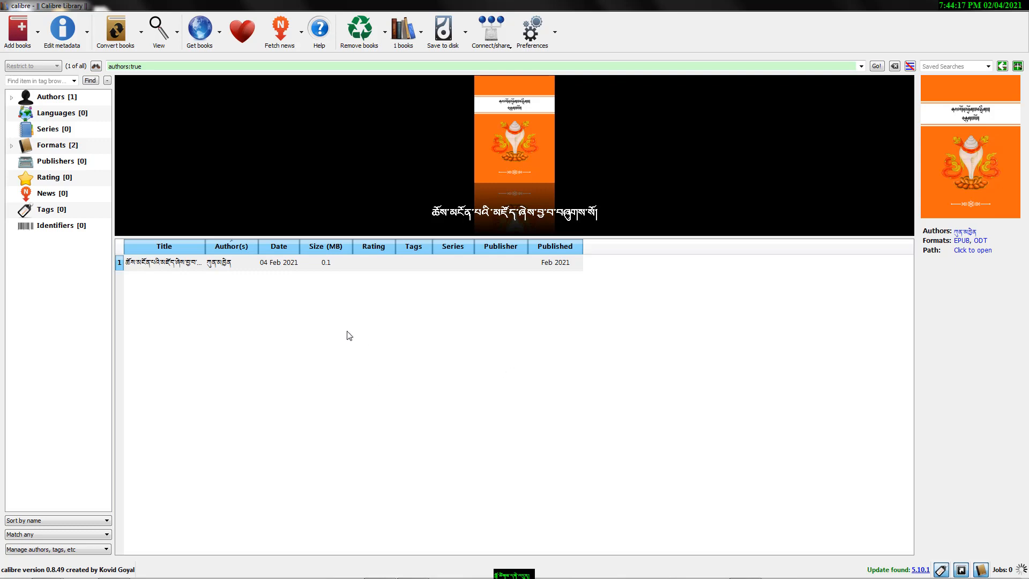
- Open the converted EPUB in the e-book viewer, enlarge its window, and go to the second chapter through the table of contents
left_click(959, 241)
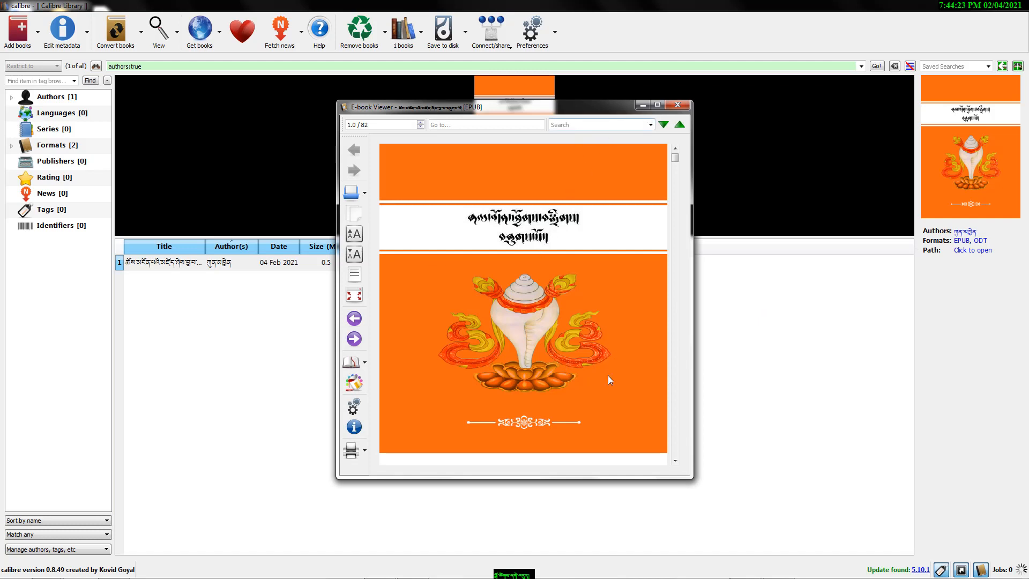
left_click_drag(553, 479, 550, 552)
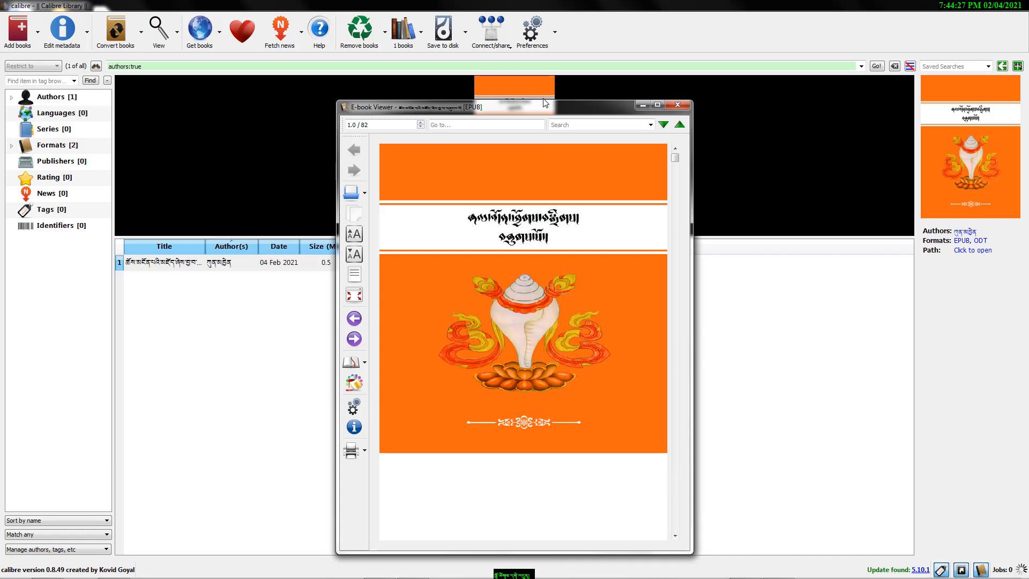
left_click_drag(540, 101, 539, 58)
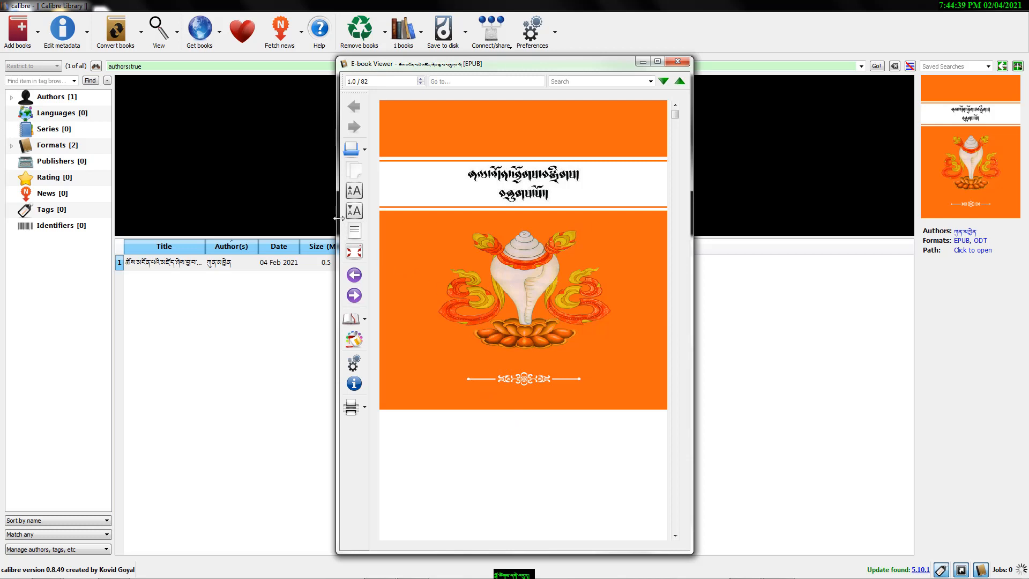
left_click(354, 231)
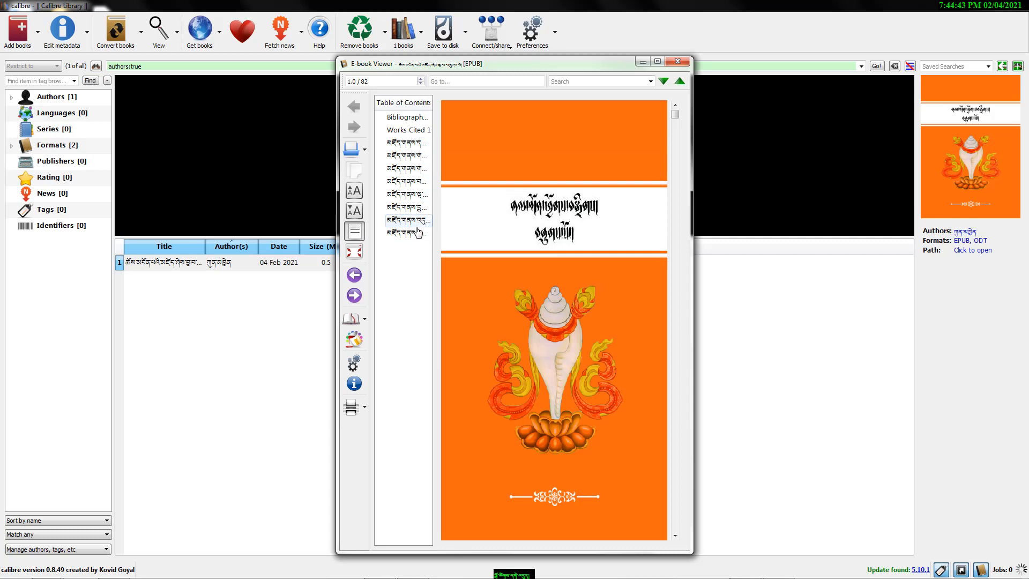
left_click(411, 156)
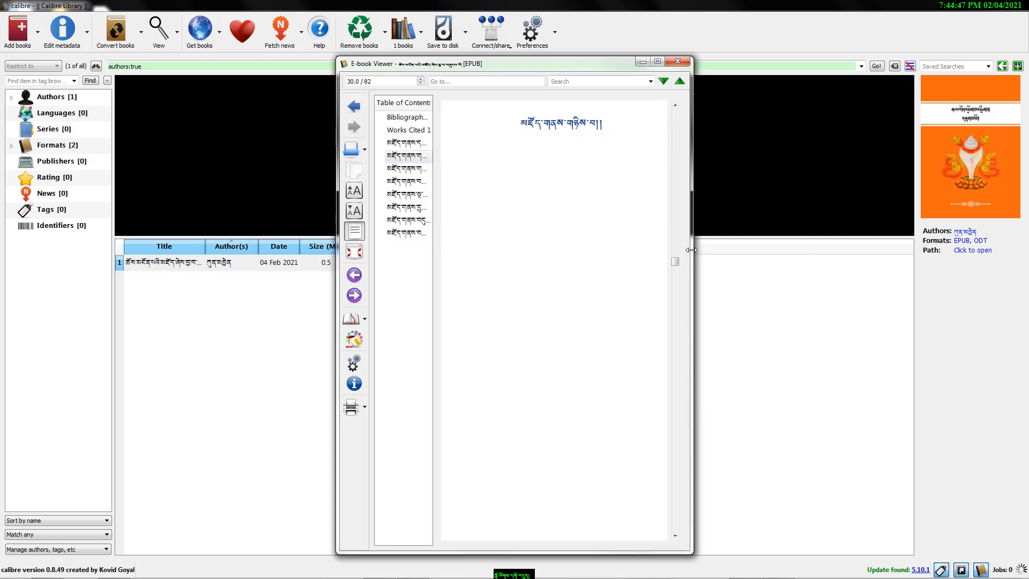
left_click_drag(692, 250, 820, 253)
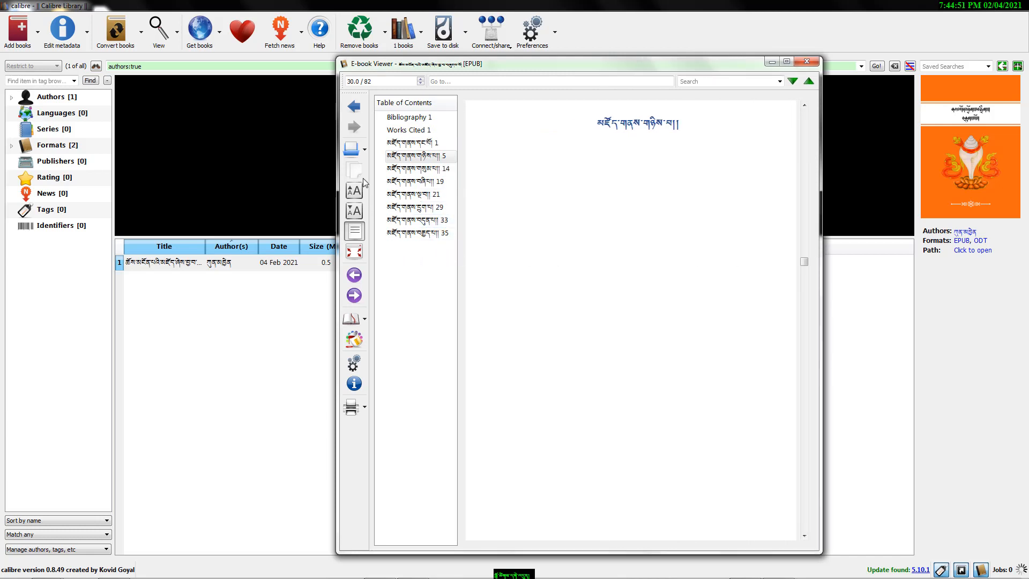
- Page forward through the second chapter to check the Tibetan text, and close the e-book viewer
left_click(356, 298)
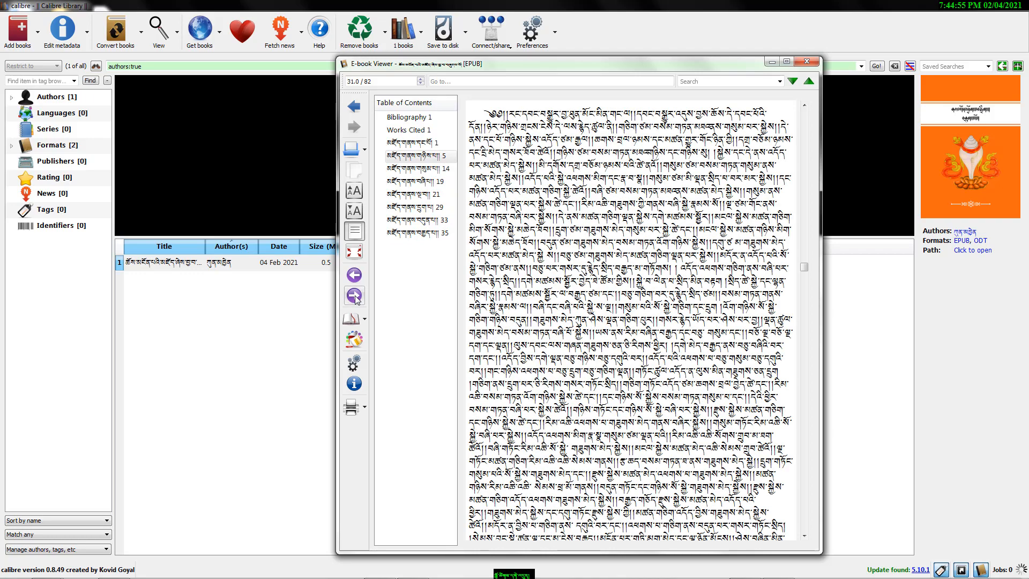
left_click(356, 298)
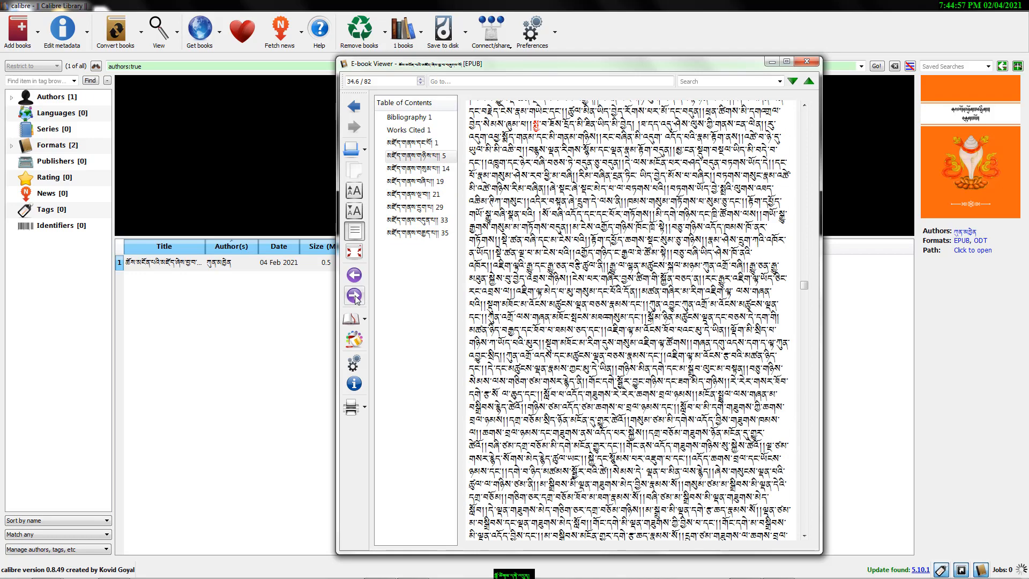
left_click(356, 298)
left_click(356, 298)
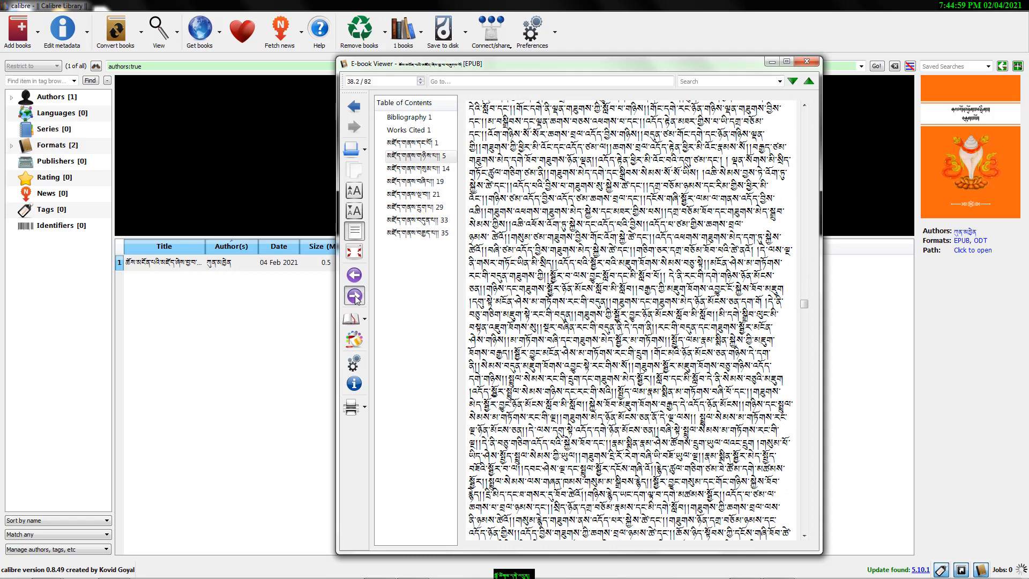
left_click(356, 298)
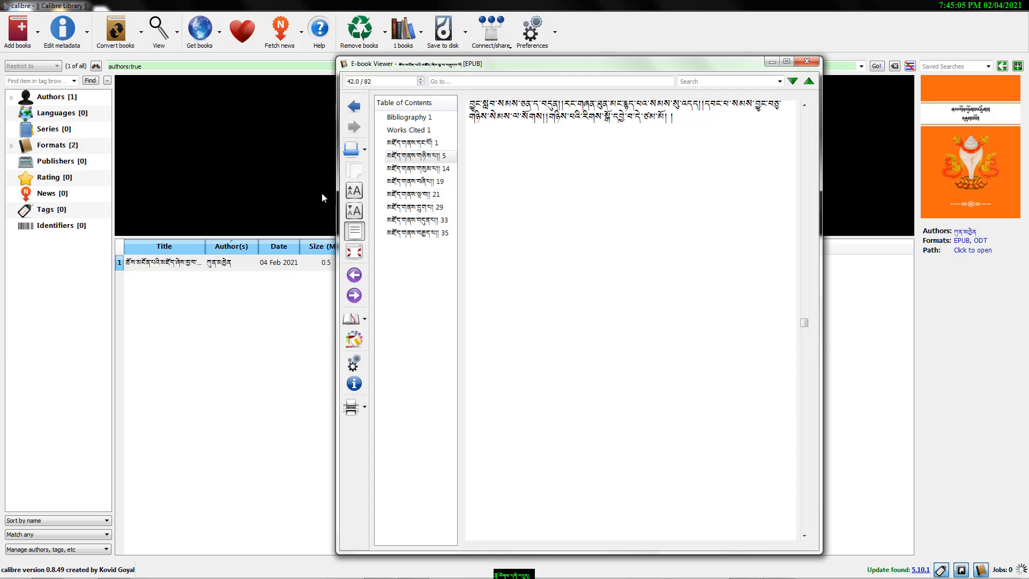
left_click(806, 61)
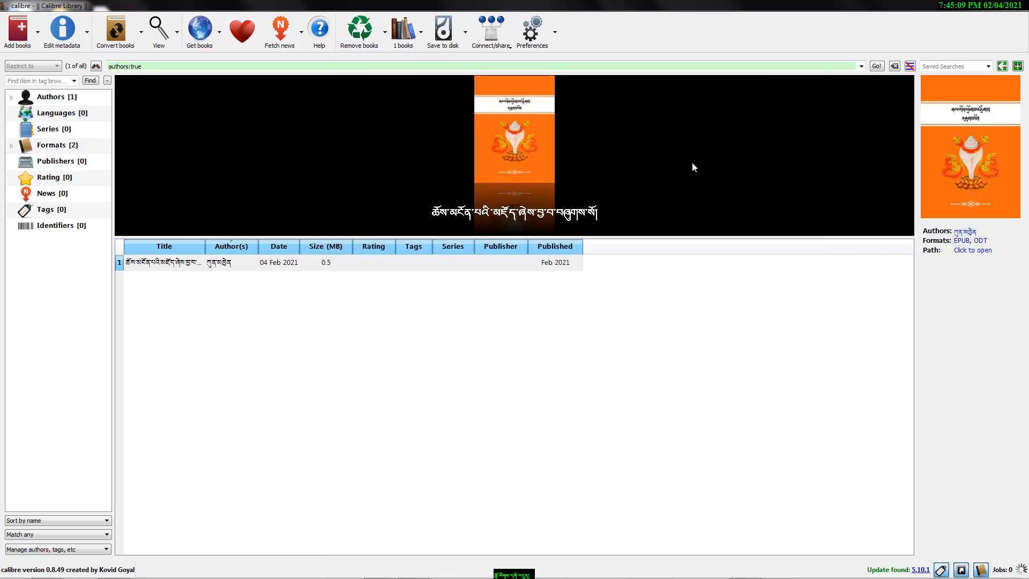
- Minimize calibre, view the converted book's files under Calibre Library in the Documents library, and return to the author's folder
left_click(982, 5)
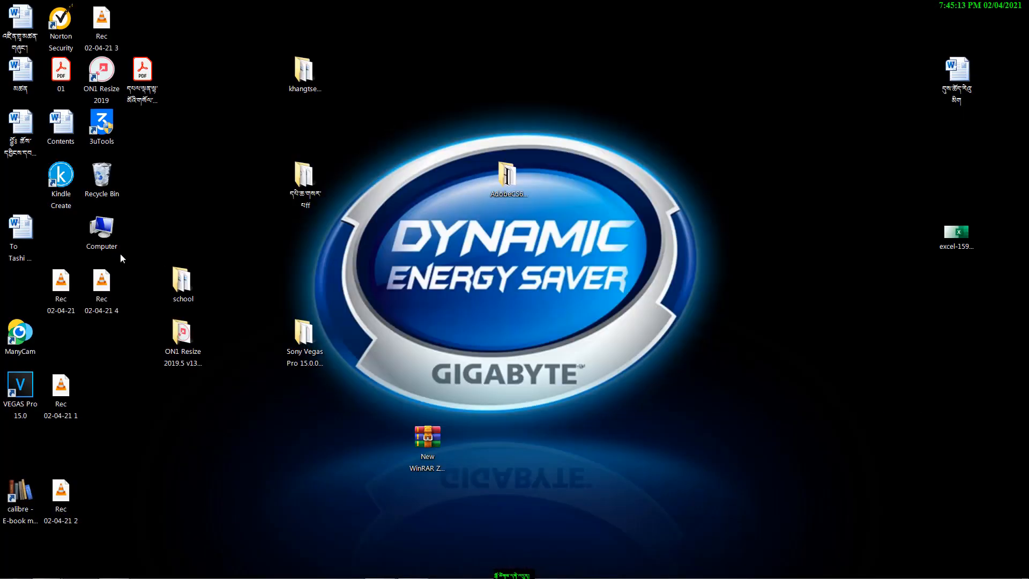
double_click(109, 229)
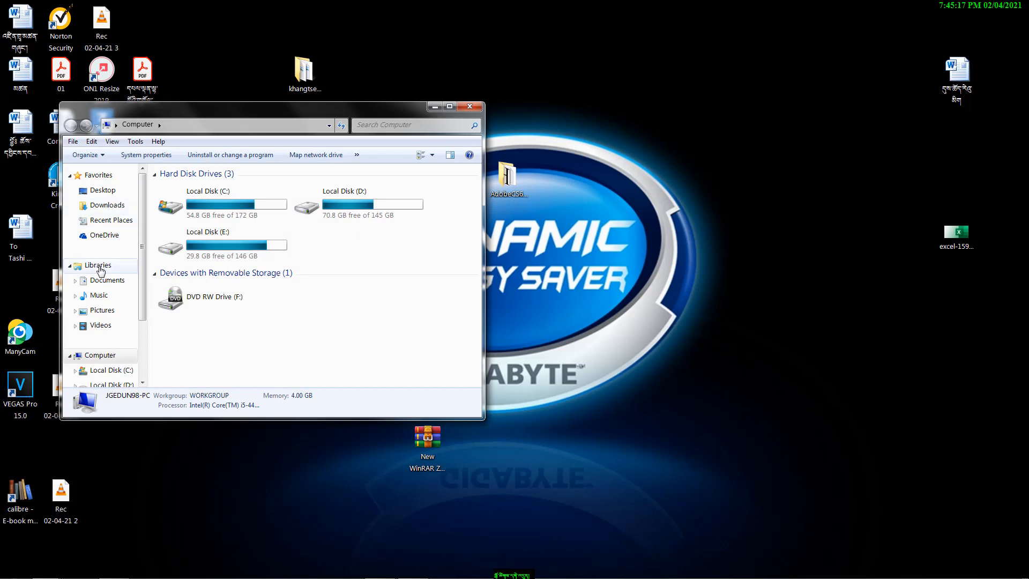
left_click(113, 281)
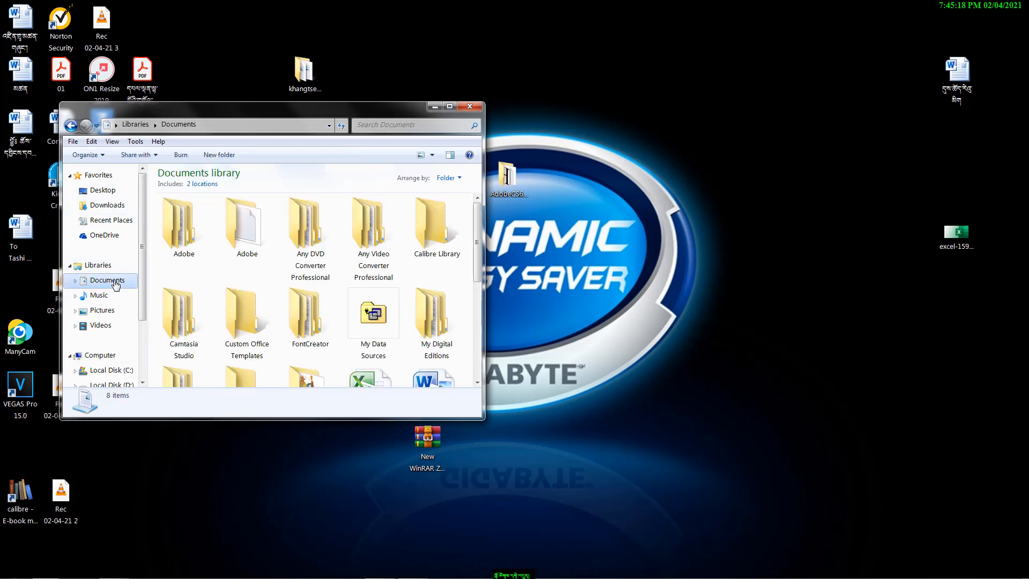
left_click(449, 107)
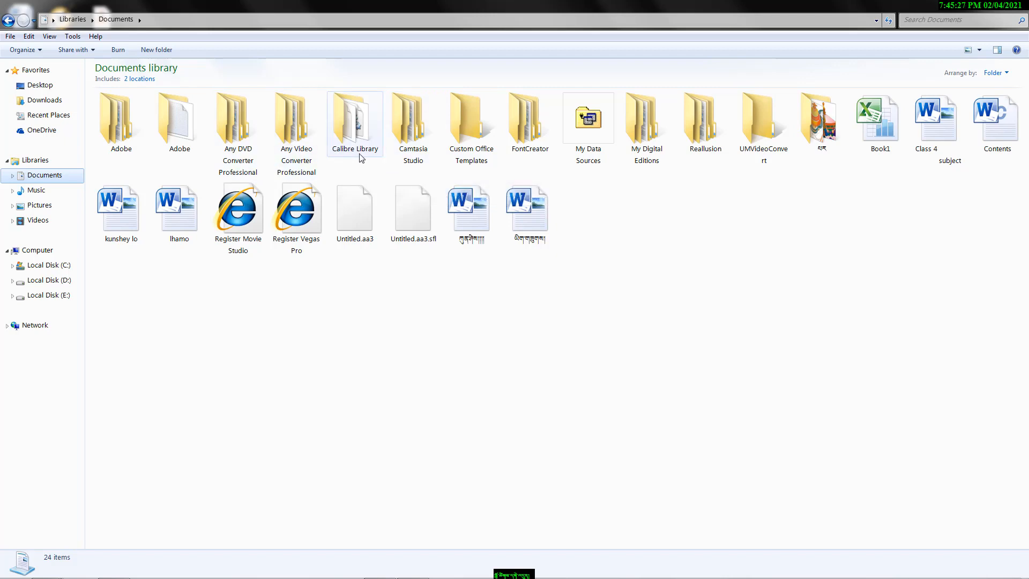
double_click(358, 123)
left_click(119, 138)
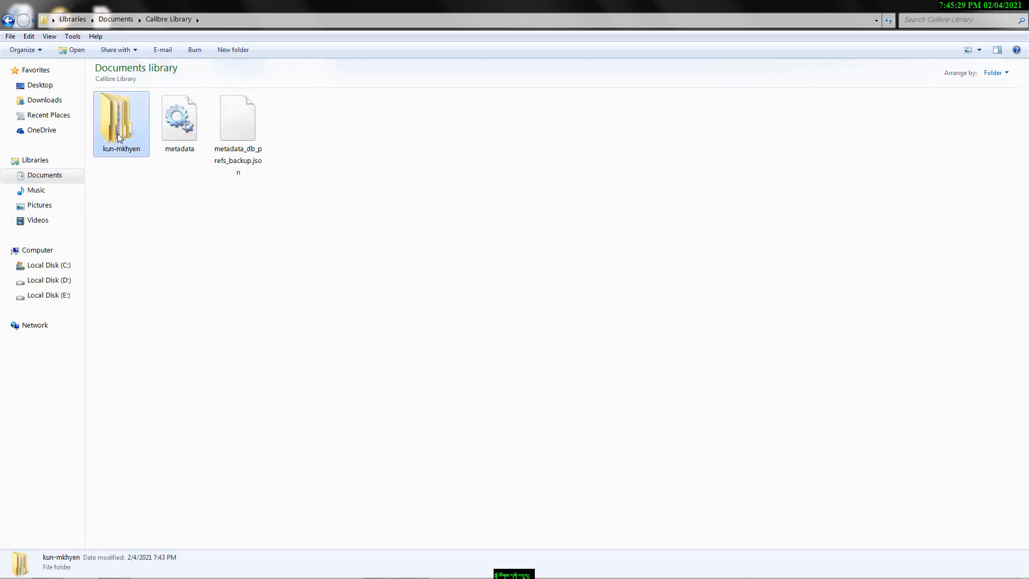
double_click(119, 137)
double_click(121, 138)
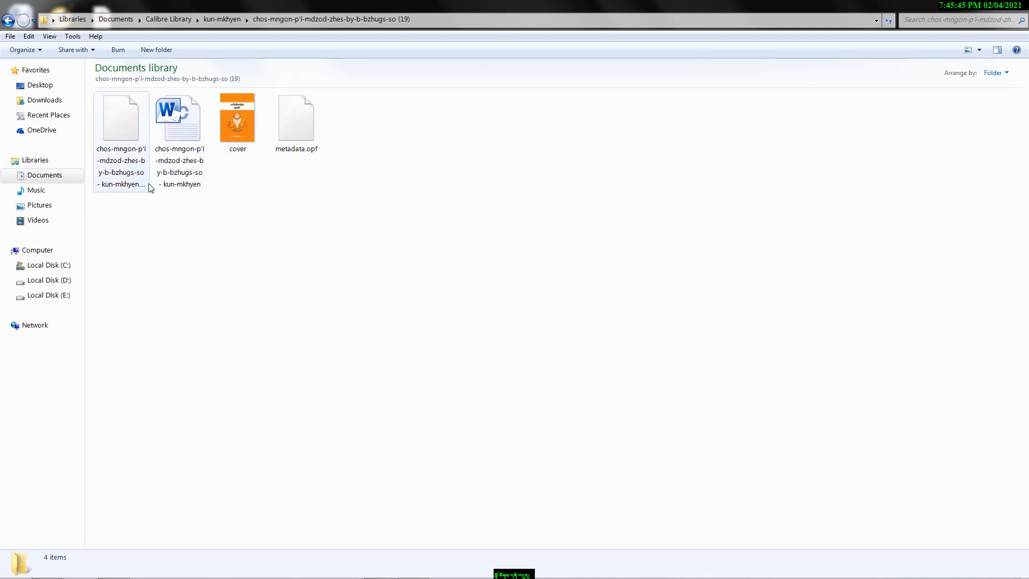
left_click(8, 25)
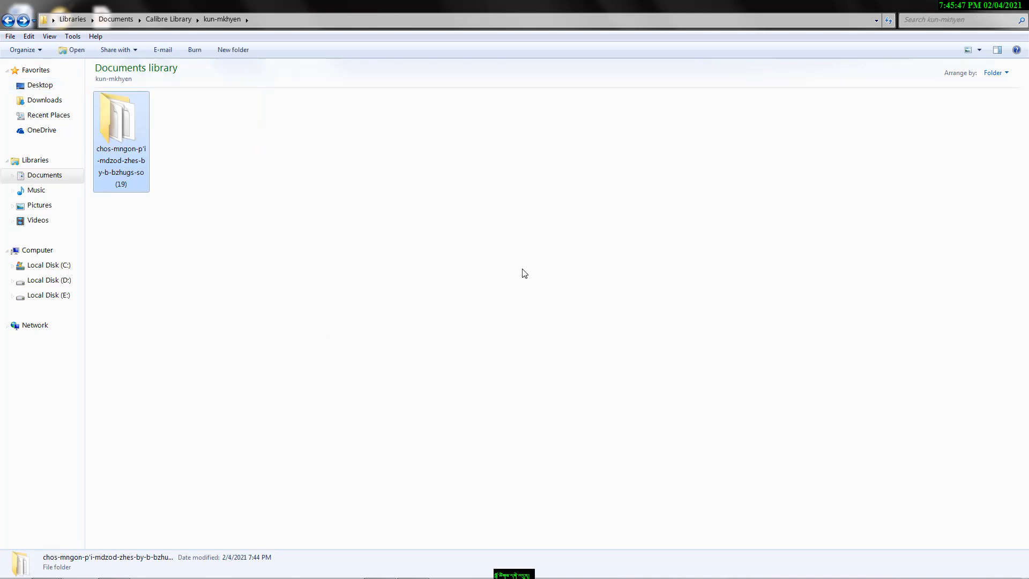